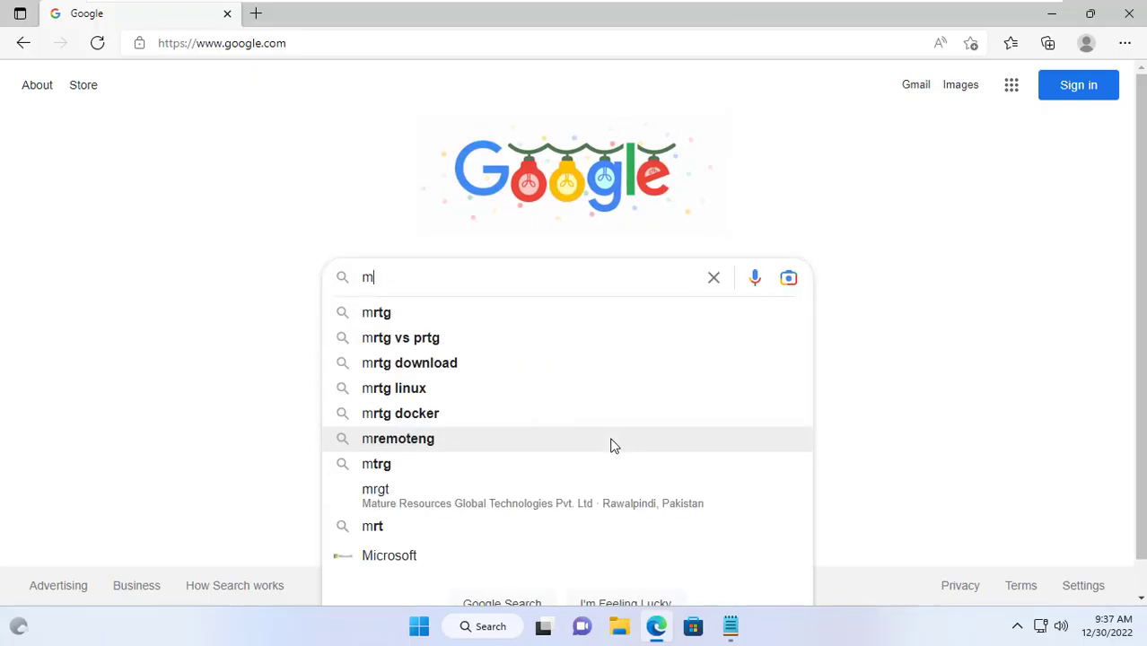
Step: Search Google for mrtg and open Tobi Oetiker's MRTG homepage
{"action": "type", "text": "rtg"}
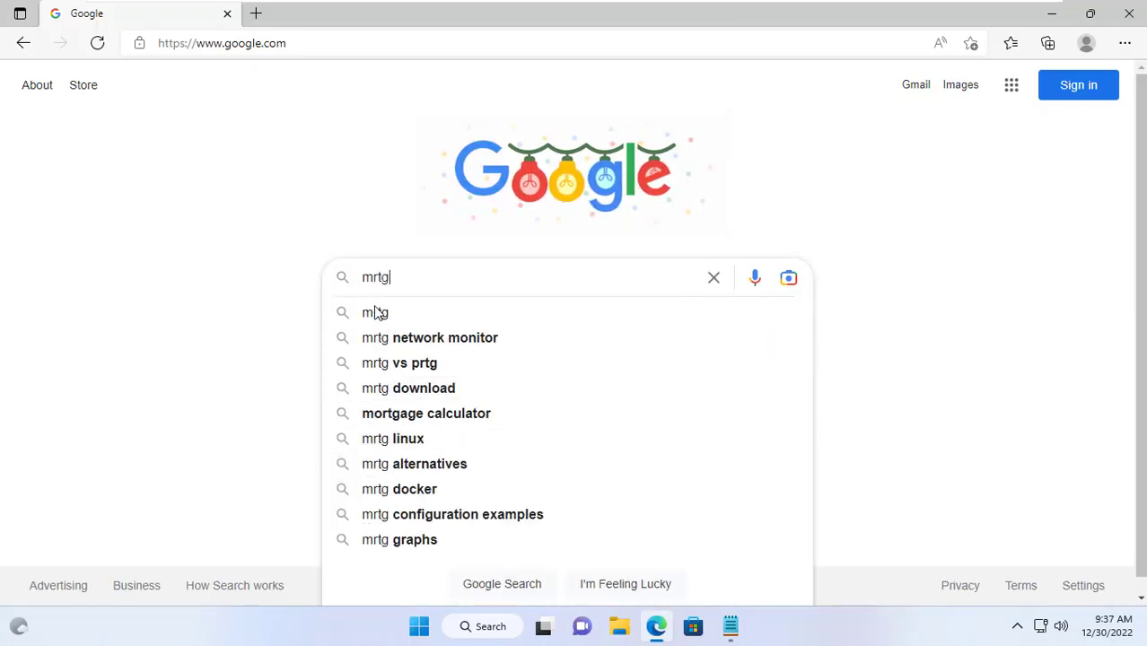
{"action": "left_click", "coordinate": [375, 311]}
{"action": "scroll", "coordinate": [414, 330], "scroll_direction": "down", "scroll_amount": 3}
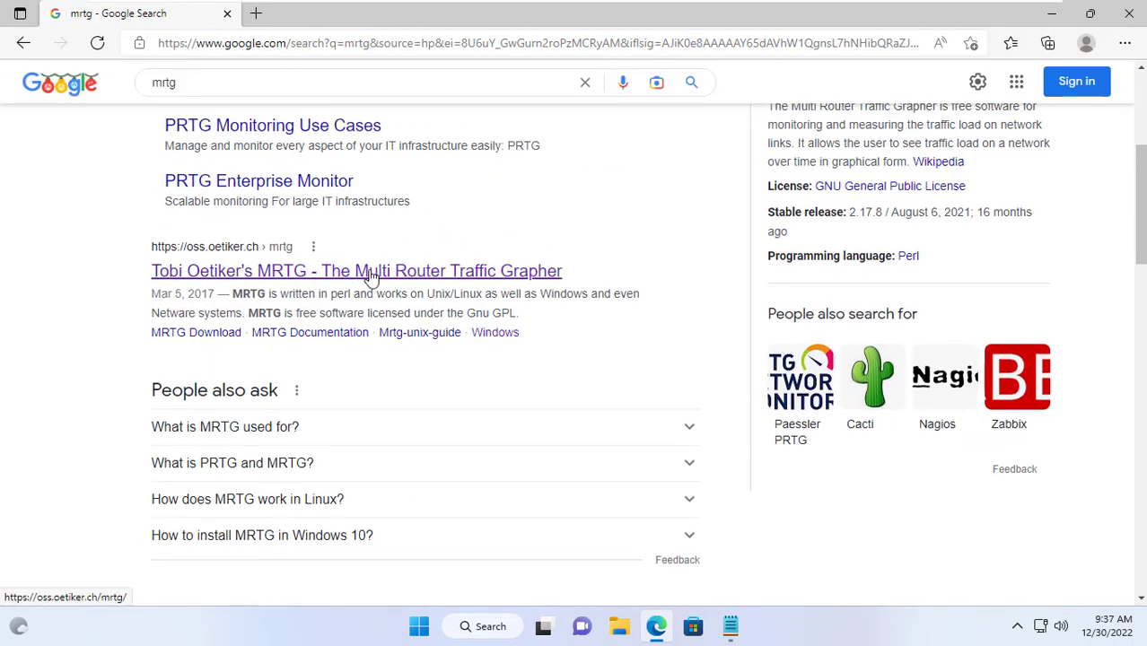
{"action": "left_click", "coordinate": [371, 273]}
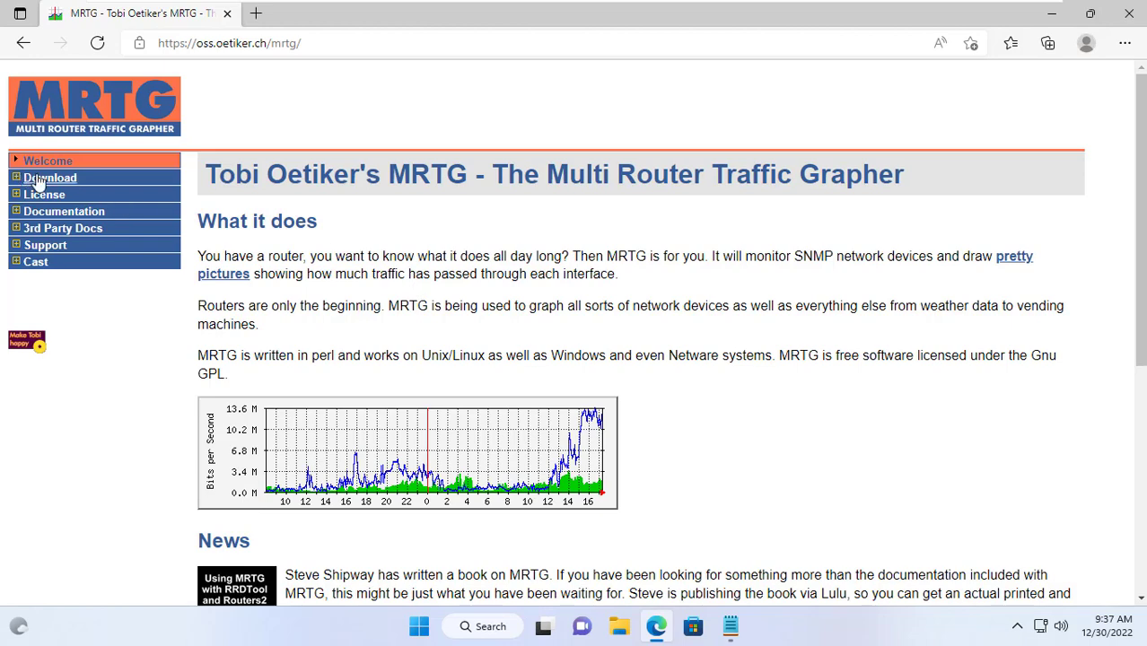
Step: Download mrtg-2.17.10.zip from the MRTG Stable Release file listing
{"action": "left_click", "coordinate": [66, 180]}
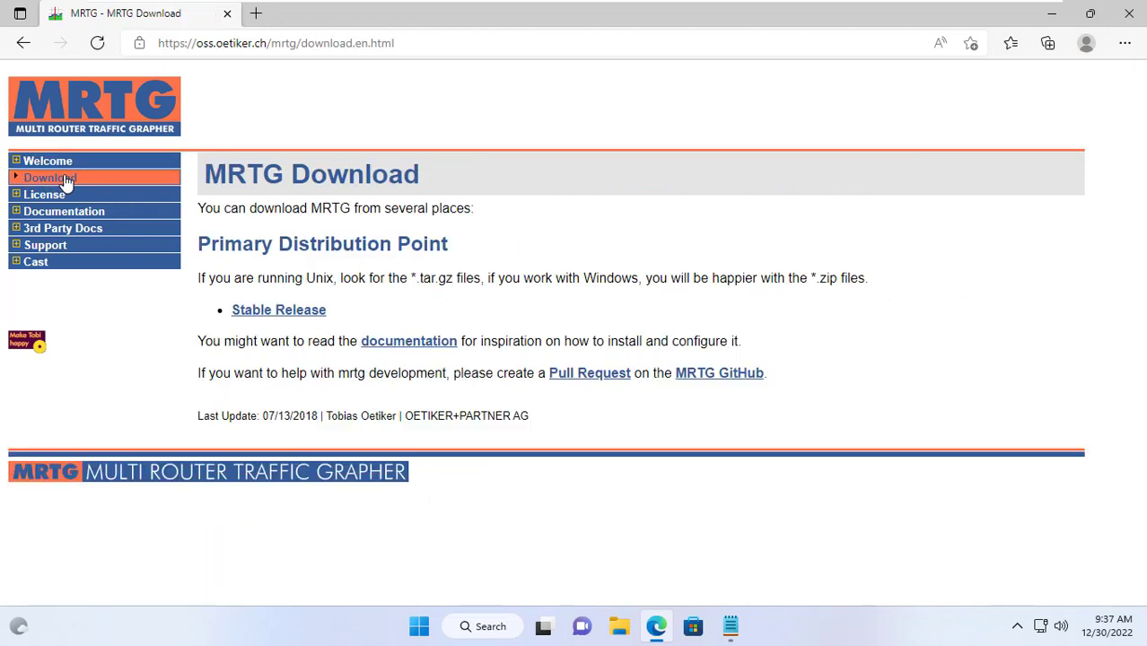
{"action": "left_click", "coordinate": [277, 318]}
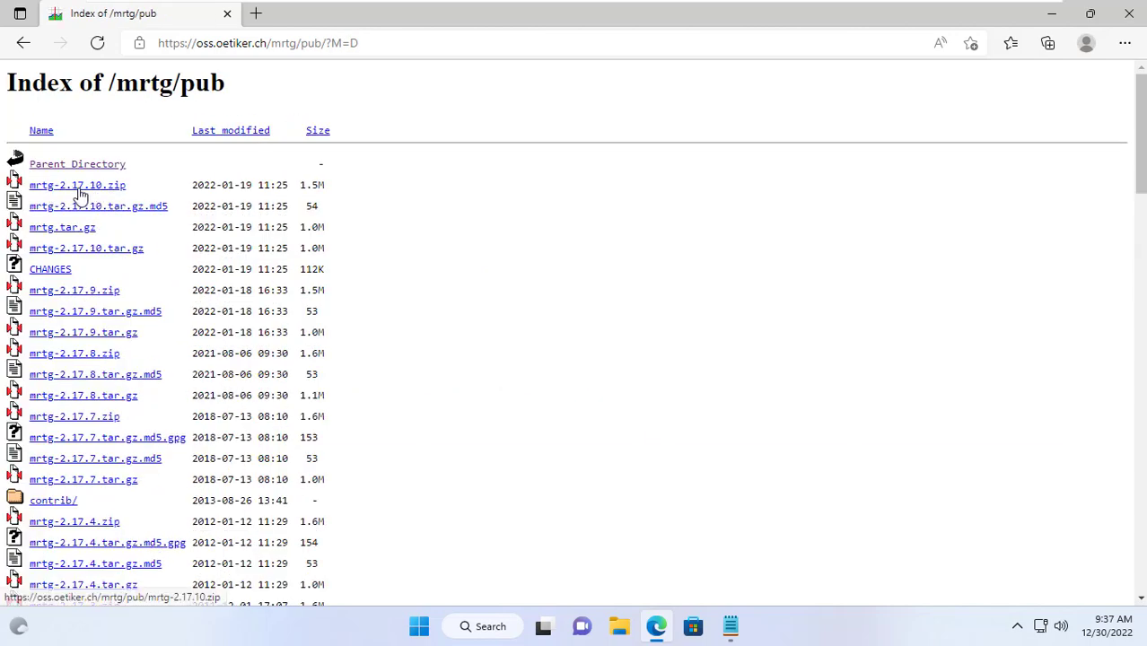
{"action": "left_click", "coordinate": [79, 189]}
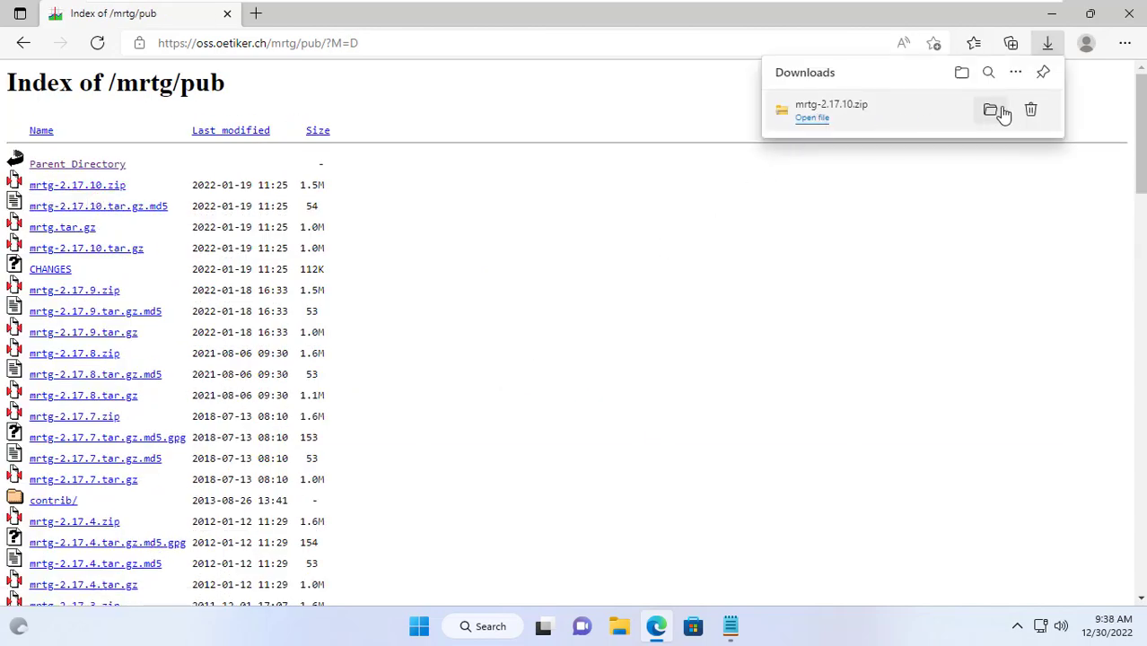
Step: Extract the downloaded mrtg-2.17.10.zip archive into C:\
{"action": "left_click", "coordinate": [992, 110]}
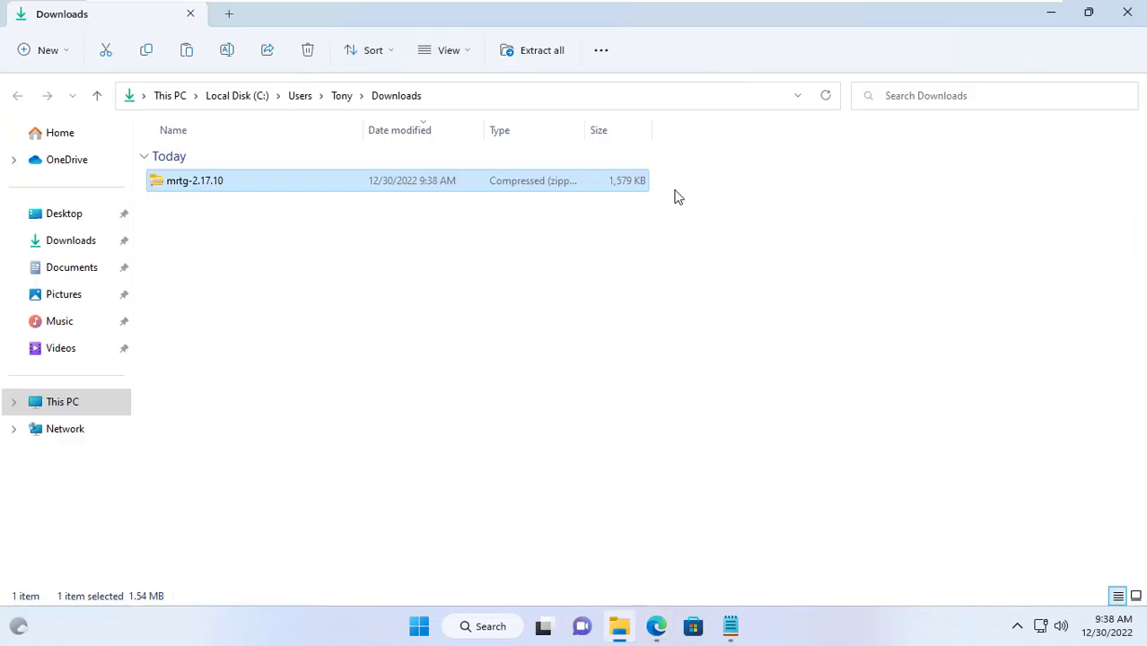
{"action": "right_click", "coordinate": [177, 189]}
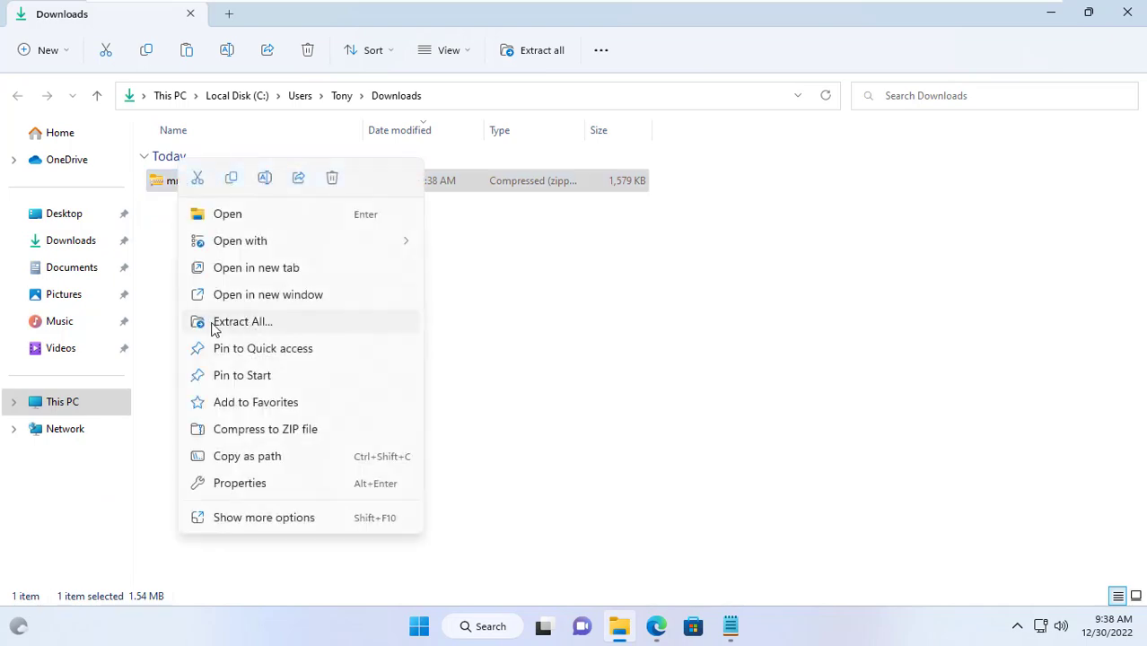
{"action": "left_click", "coordinate": [299, 325]}
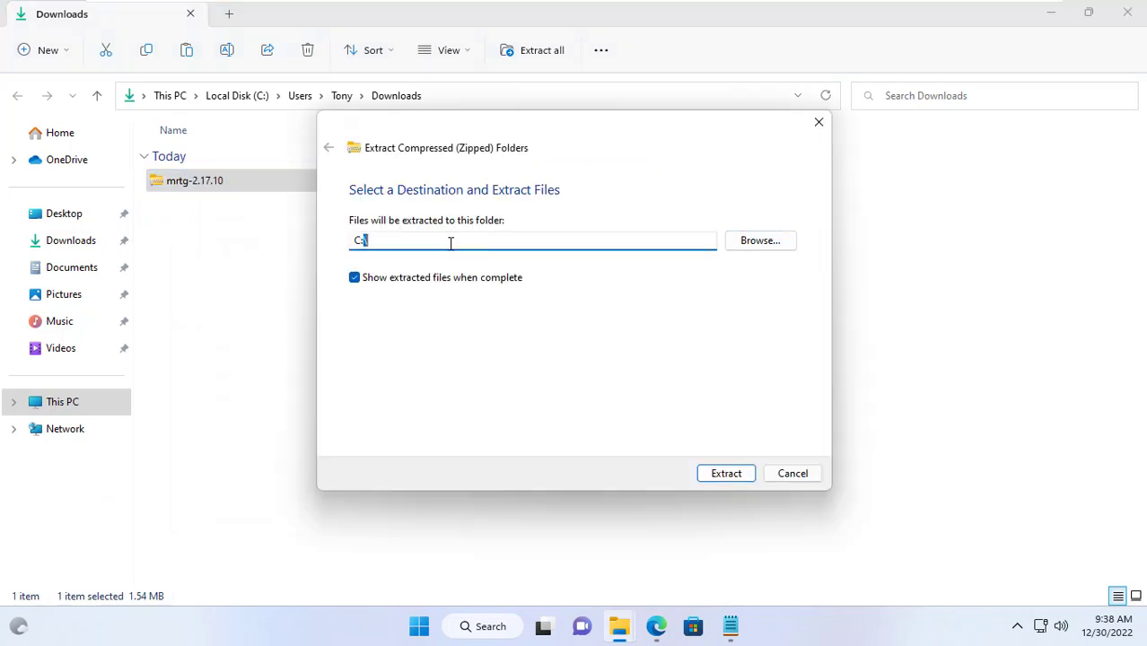
{"action": "left_click", "coordinate": [751, 478]}
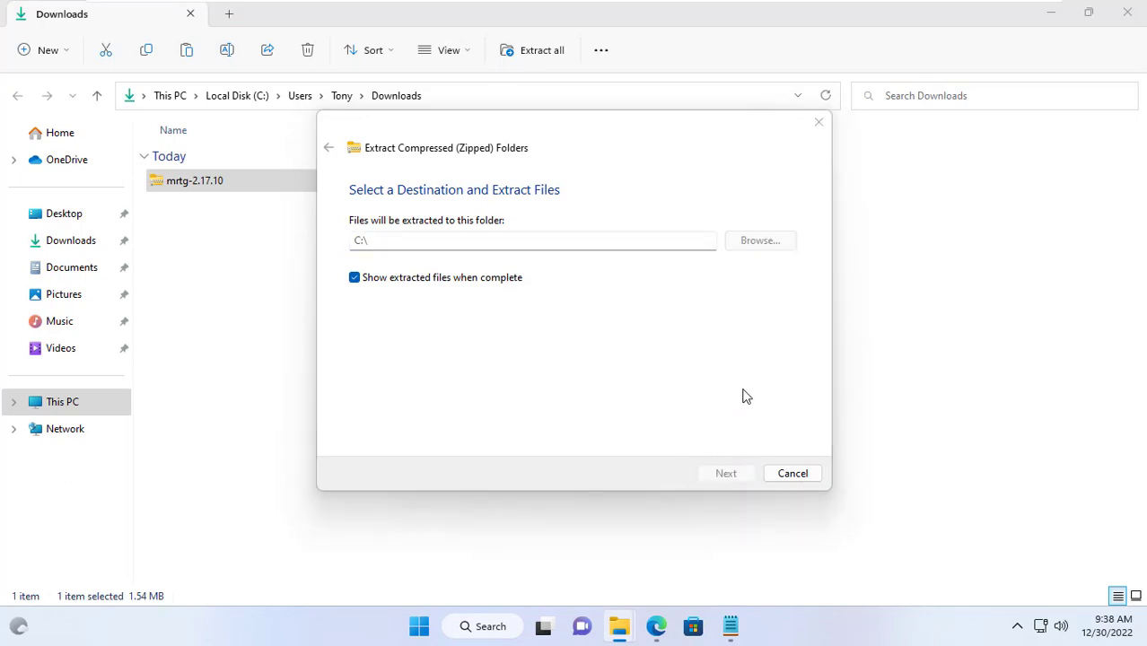
{"action": "left_click", "coordinate": [1127, 12]}
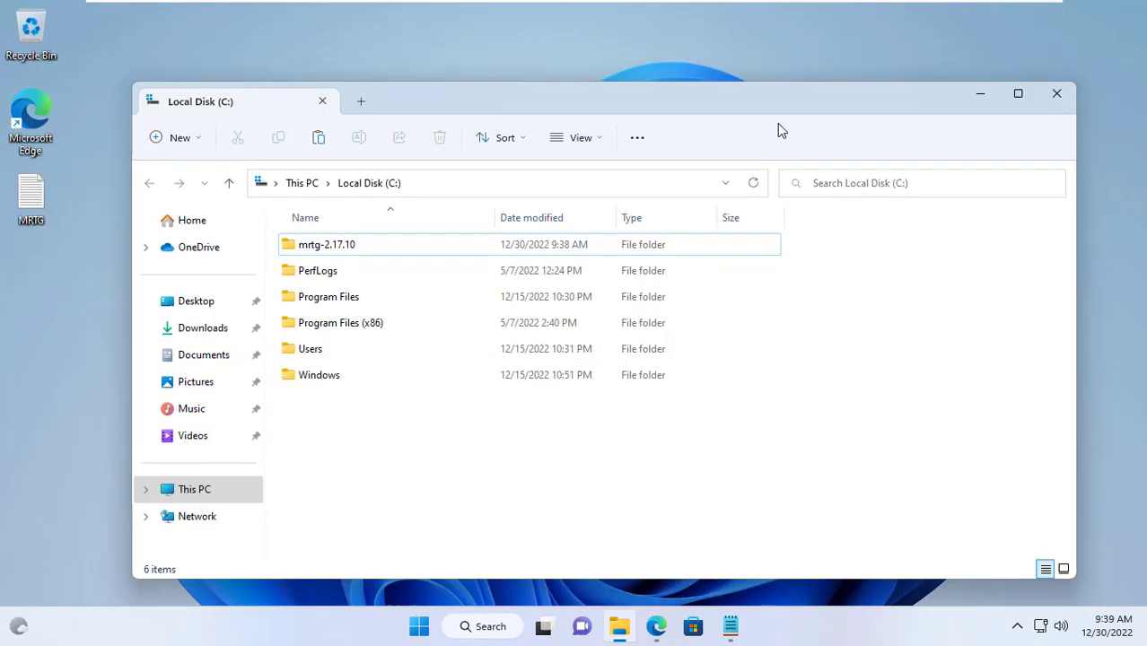
Step: Rename the extracted mrtg-2.17.10 folder on C:\ to mrtg and open it
{"action": "double_click", "coordinate": [679, 108]}
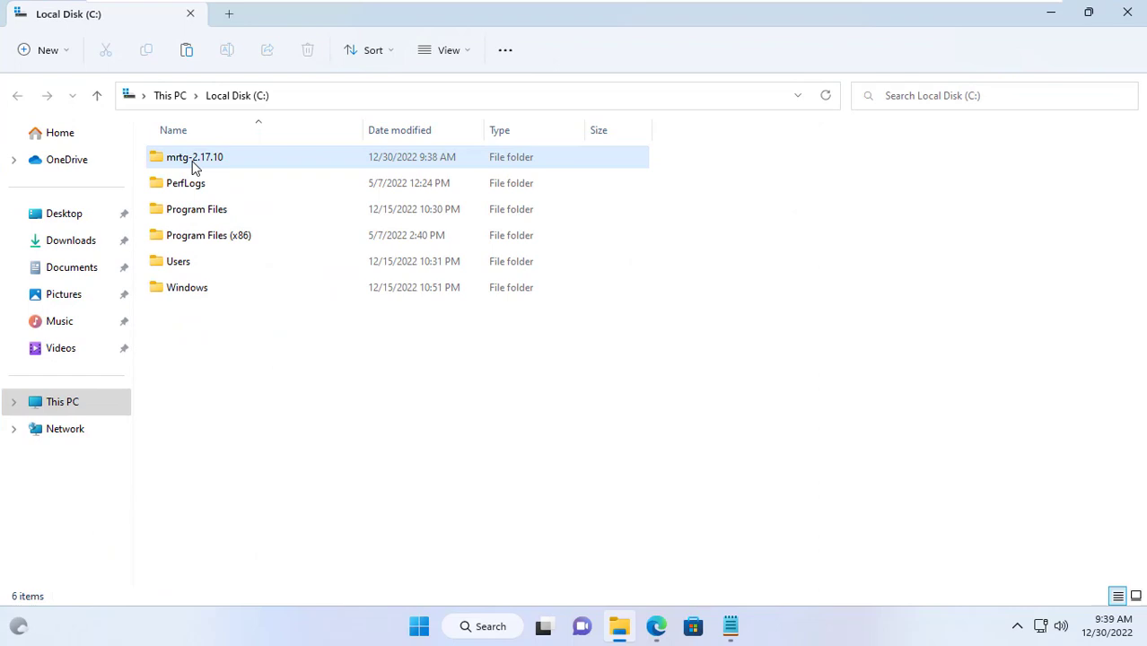
{"action": "left_click", "coordinate": [193, 159]}
{"action": "key", "text": "F2"}
{"action": "type", "text": "m"}
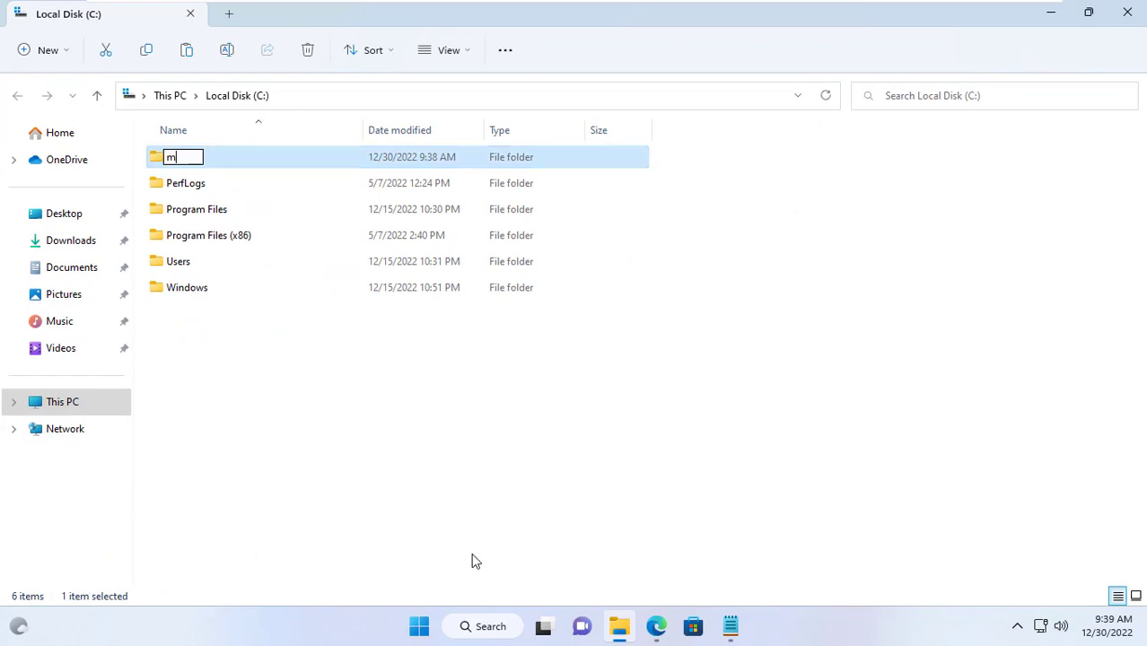
{"action": "type", "text": "rtg"}
{"action": "key", "text": "Return"}
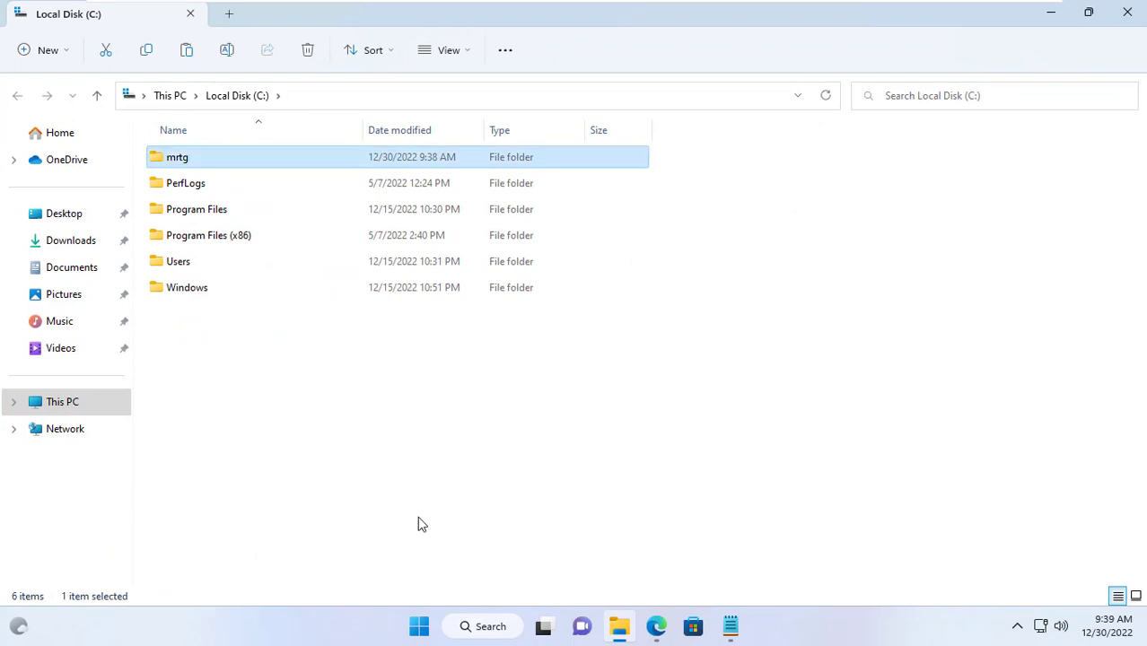
{"action": "double_click", "coordinate": [201, 170]}
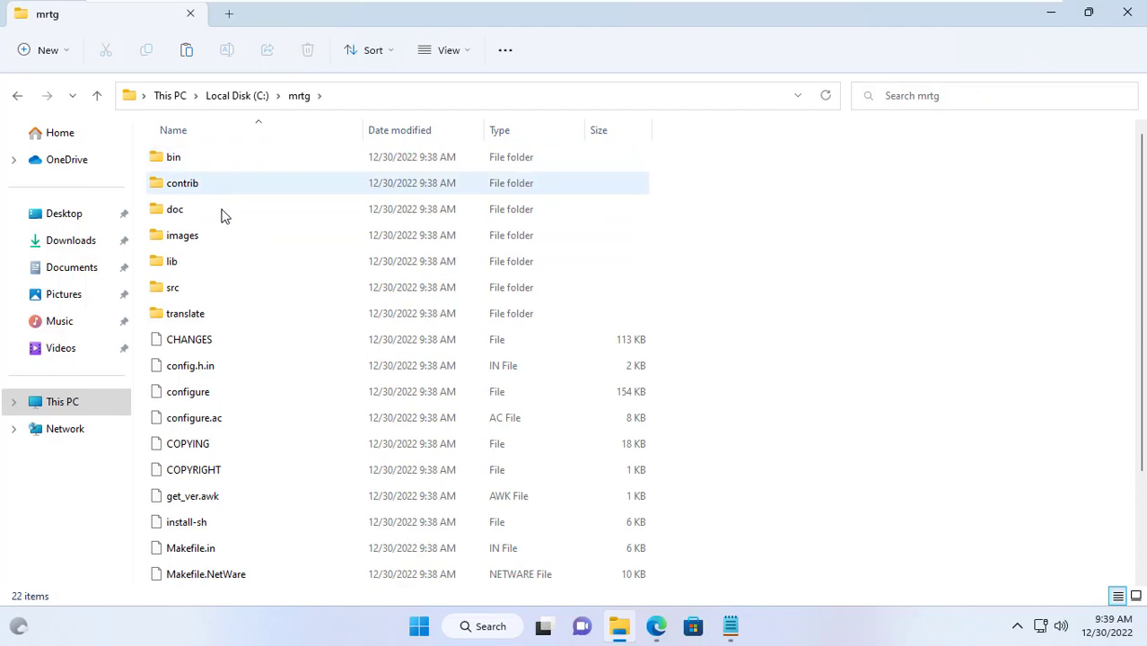
Step: Open the mrtg bin folder, then open the mrtg-nt-guide from MRTG's Documentation page
{"action": "left_click", "coordinate": [199, 167]}
{"action": "double_click", "coordinate": [198, 160]}
{"action": "key", "text": "alt+Tab"}
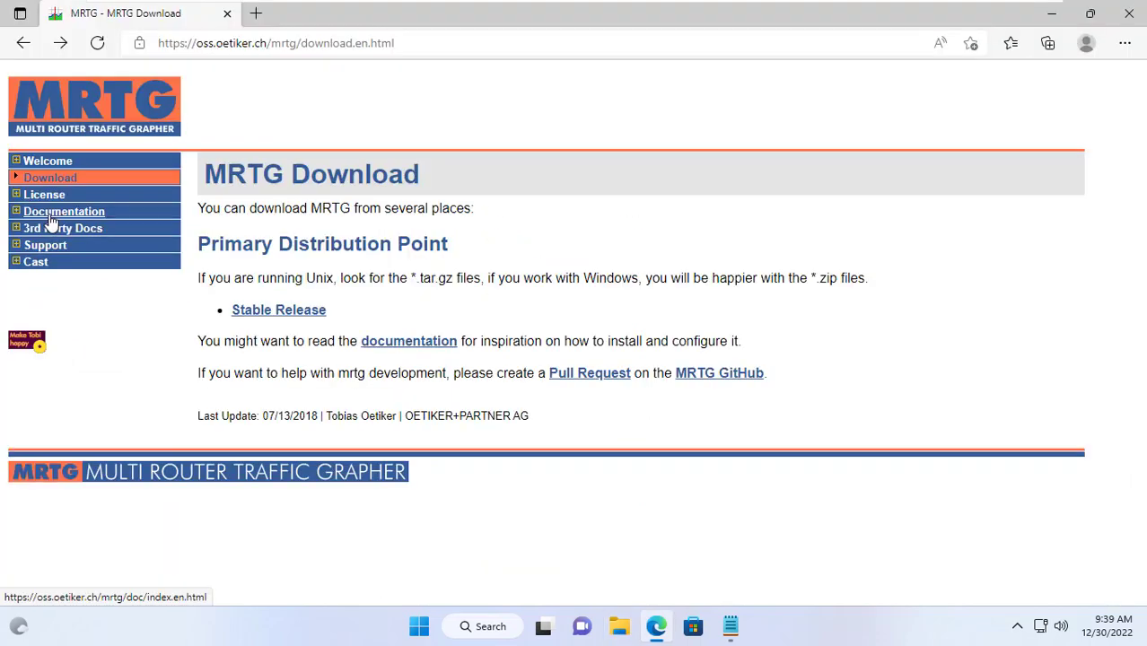
{"action": "left_click", "coordinate": [68, 218]}
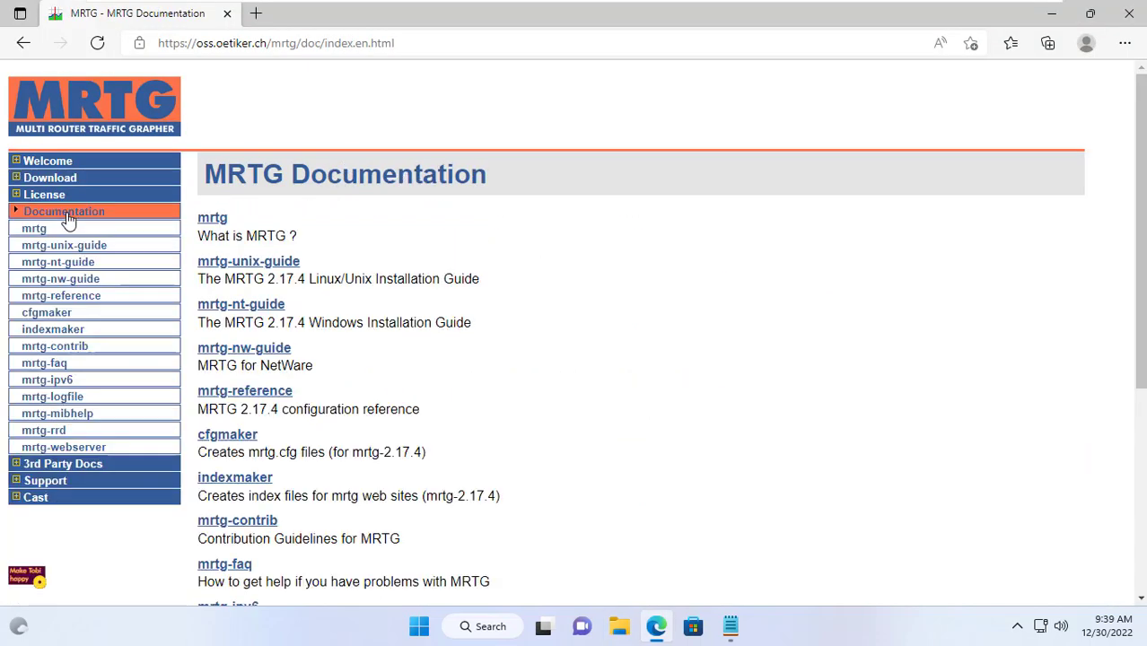
{"action": "left_click_drag", "start_coordinate": [473, 324], "coordinate": [197, 324]}
{"action": "left_click", "coordinate": [487, 331]}
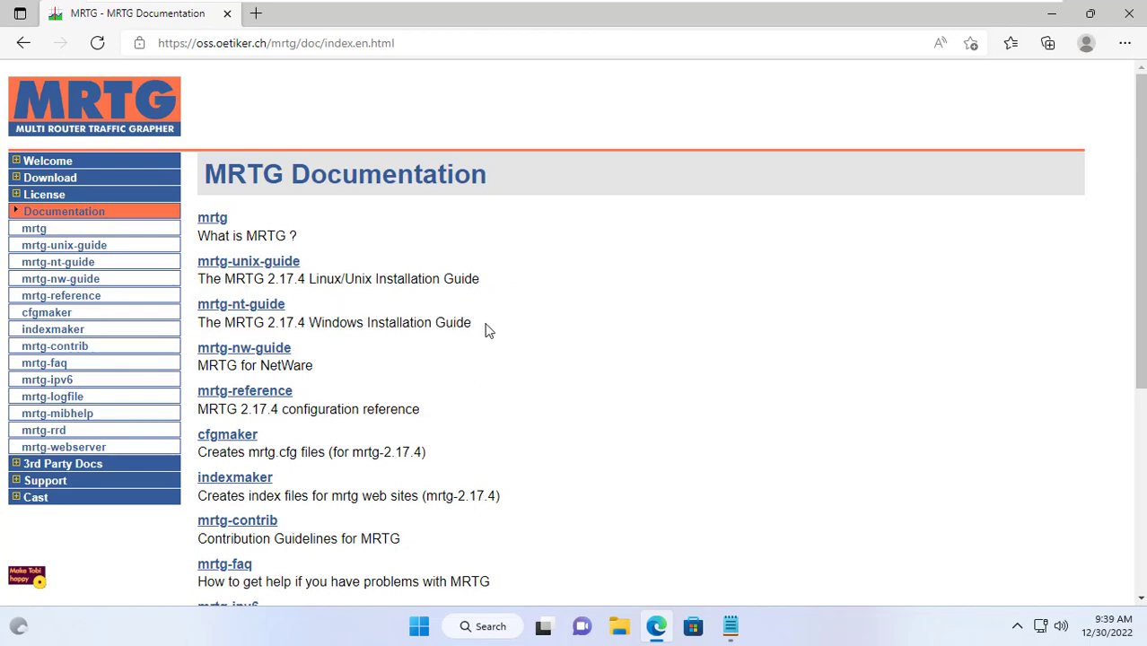
{"action": "left_click", "coordinate": [260, 306]}
Step: Select the ActiveState Perl download address in the guide and bring up its context menu
{"action": "scroll", "coordinate": [332, 322], "scroll_direction": "down", "scroll_amount": 6}
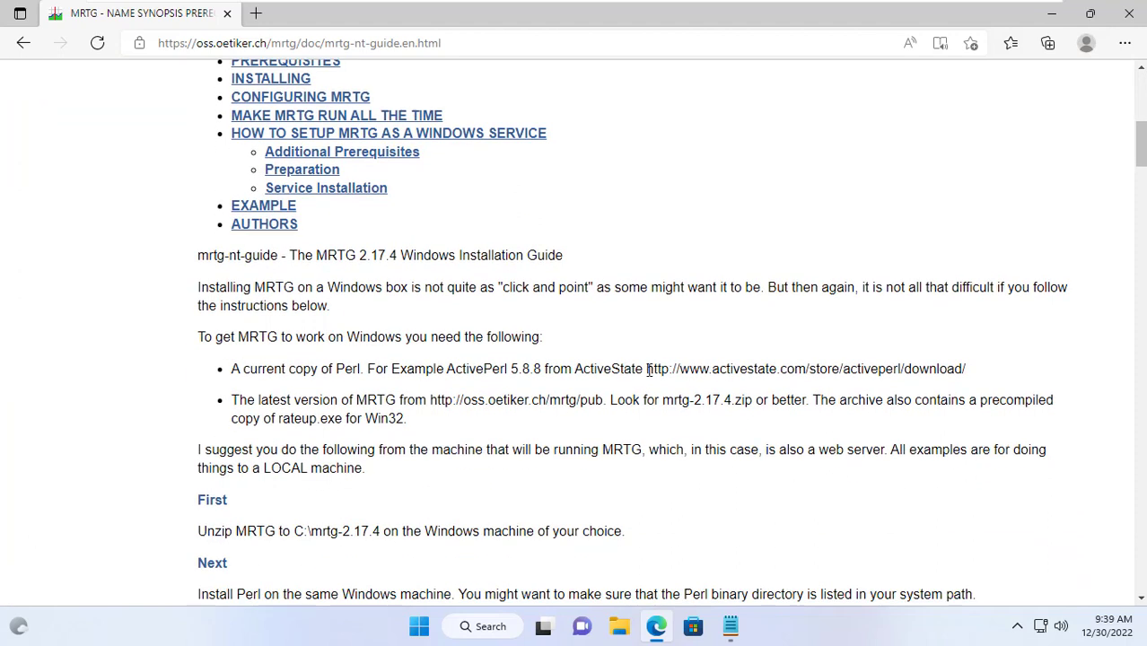
{"action": "left_click_drag", "start_coordinate": [234, 371], "coordinate": [965, 369]}
{"action": "left_click", "coordinate": [1054, 362]}
{"action": "left_click_drag", "start_coordinate": [649, 370], "coordinate": [980, 379]}
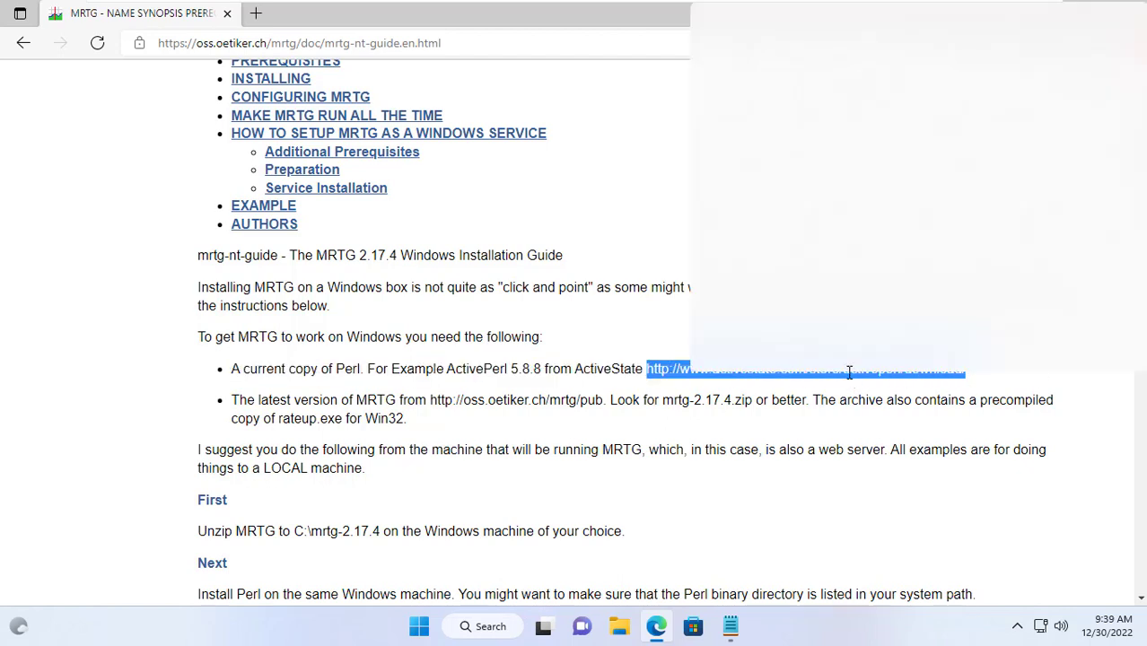
{"action": "right_click", "coordinate": [849, 370]}
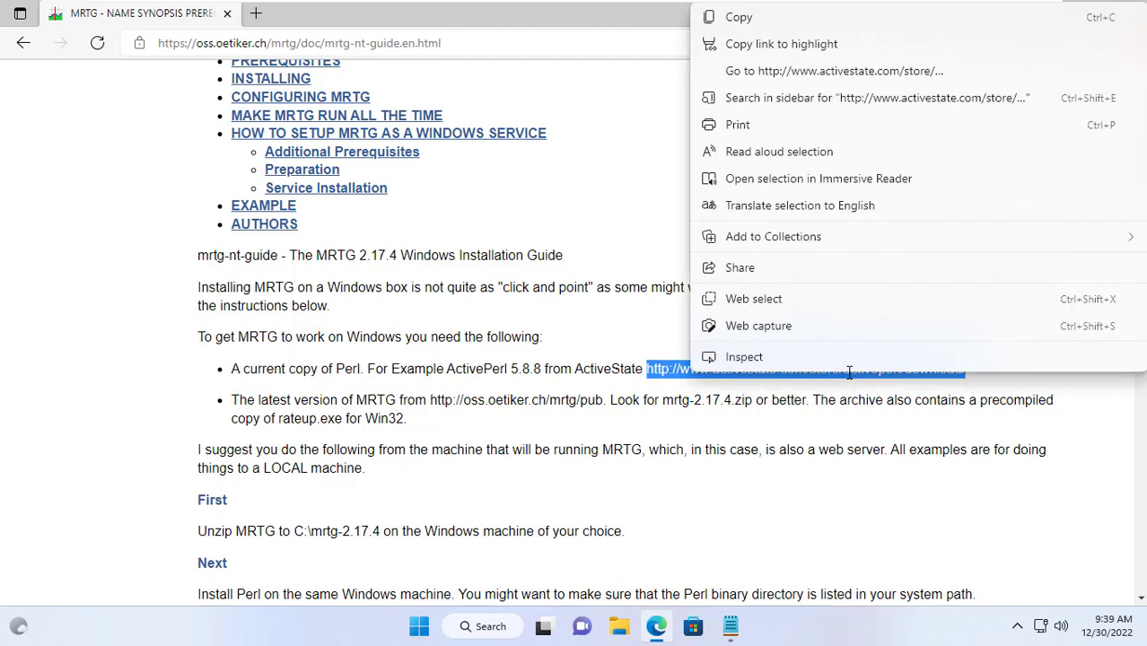
Step: Open the ActiveState download address in a new tab, landing on Create Account
{"action": "left_click", "coordinate": [821, 71]}
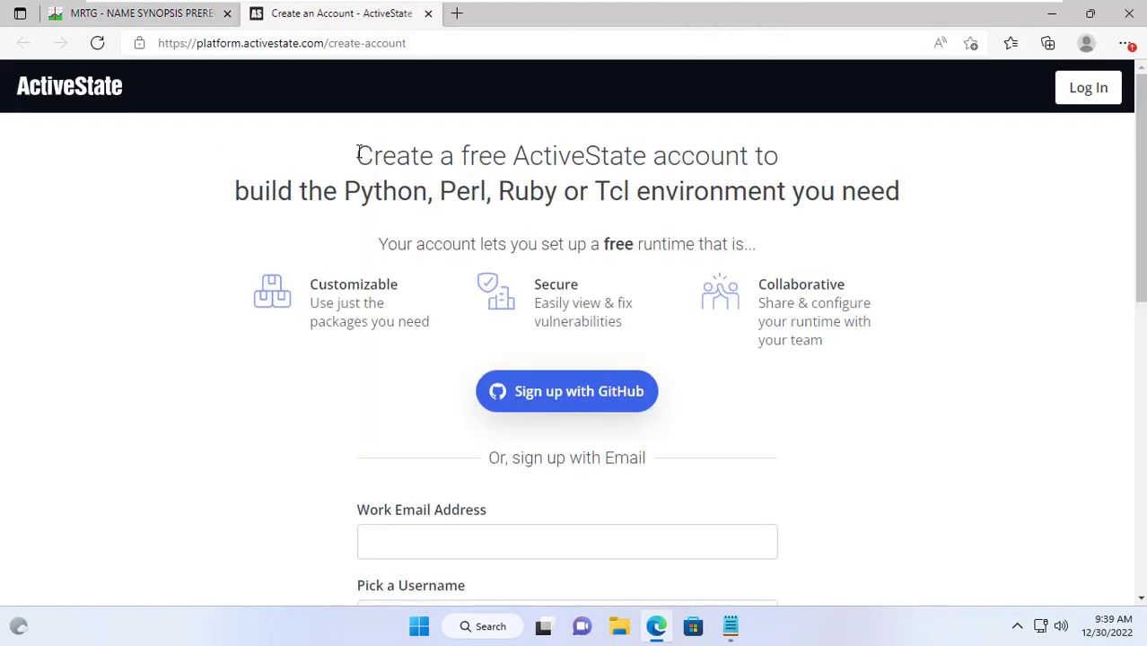
{"action": "left_click_drag", "start_coordinate": [358, 153], "coordinate": [796, 159]}
{"action": "left_click", "coordinate": [953, 273]}
Step: Sign in to ActiveState Platform with the existing account's username and password
{"action": "left_click", "coordinate": [1110, 95]}
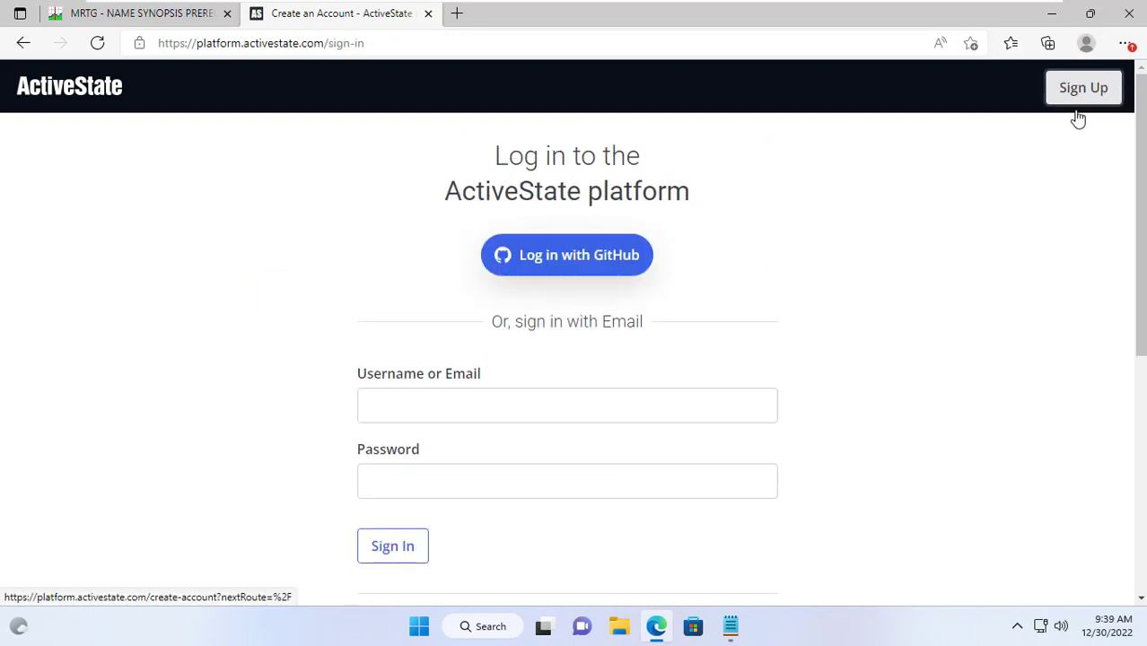
{"action": "left_click", "coordinate": [604, 396]}
{"action": "key", "text": "Down"}
{"action": "key", "text": "Return"}
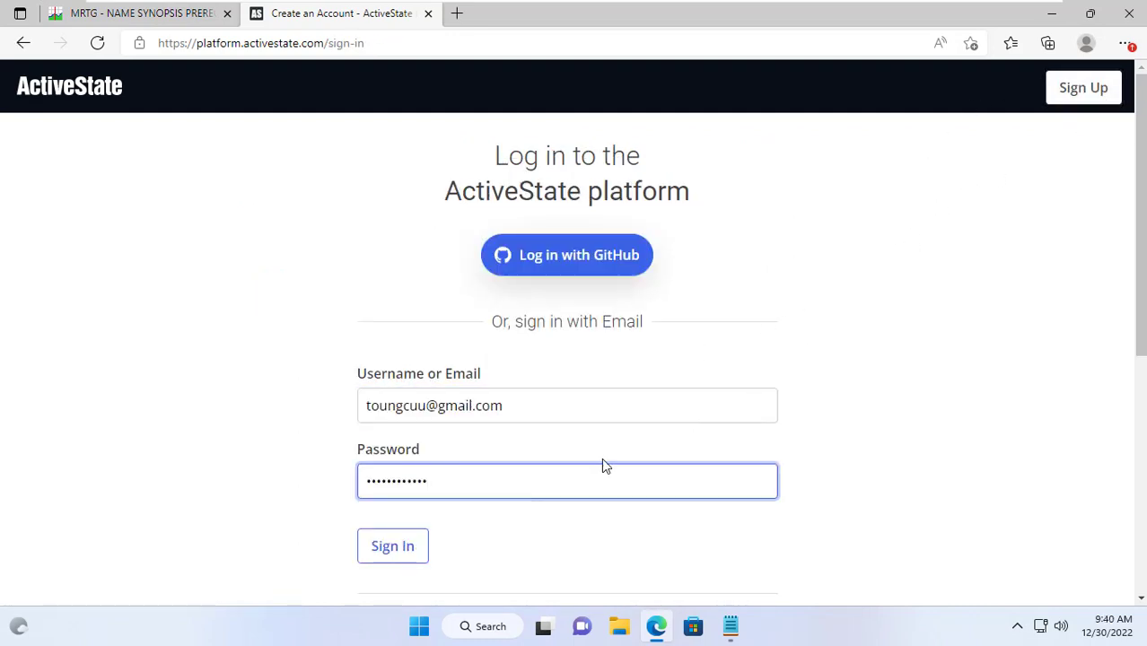
{"action": "left_click", "coordinate": [390, 551]}
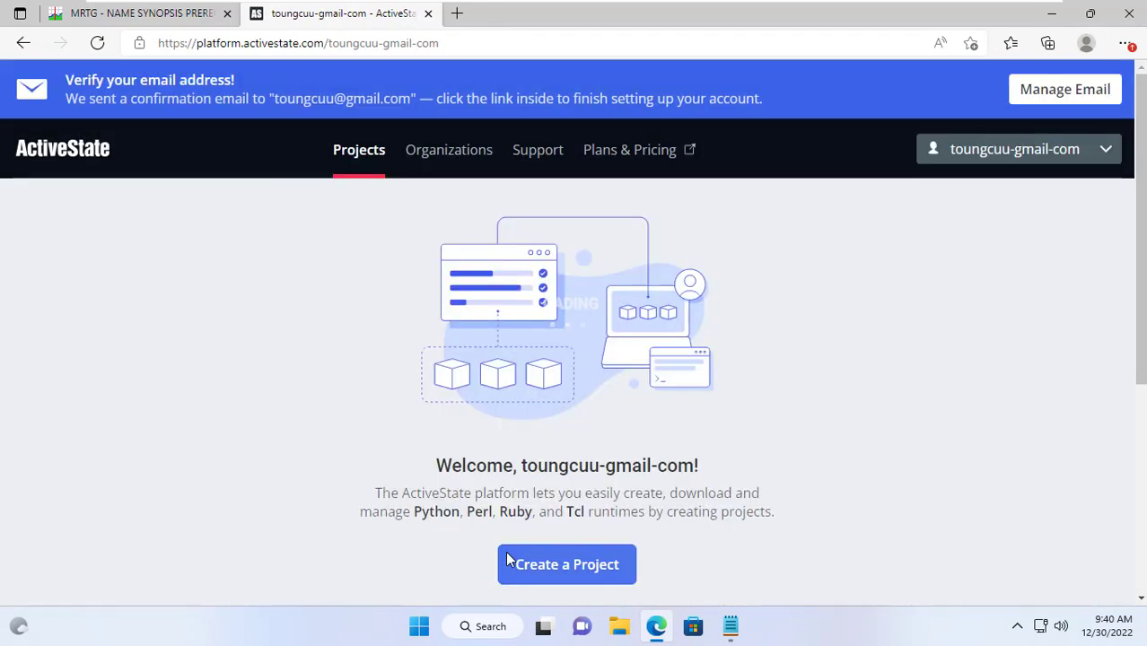
{"action": "scroll", "coordinate": [740, 512], "scroll_direction": "down", "scroll_amount": 3}
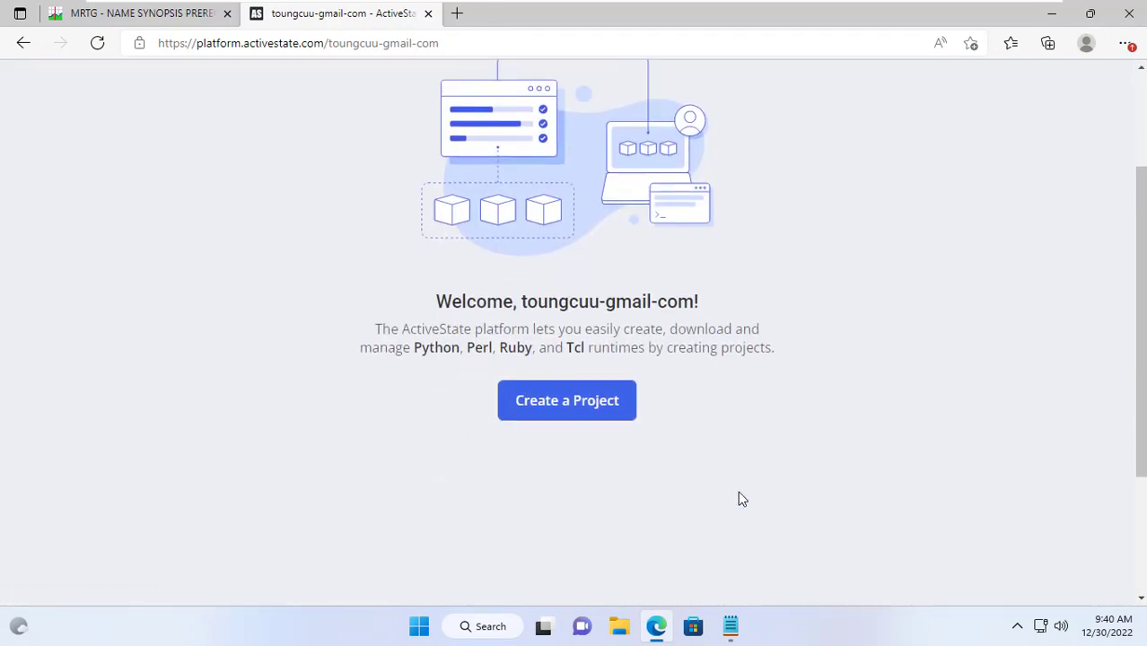
Step: Create a new Perl 5.36.0 project targeting Windows 10 and finish it to install Perl
{"action": "left_click", "coordinate": [567, 404]}
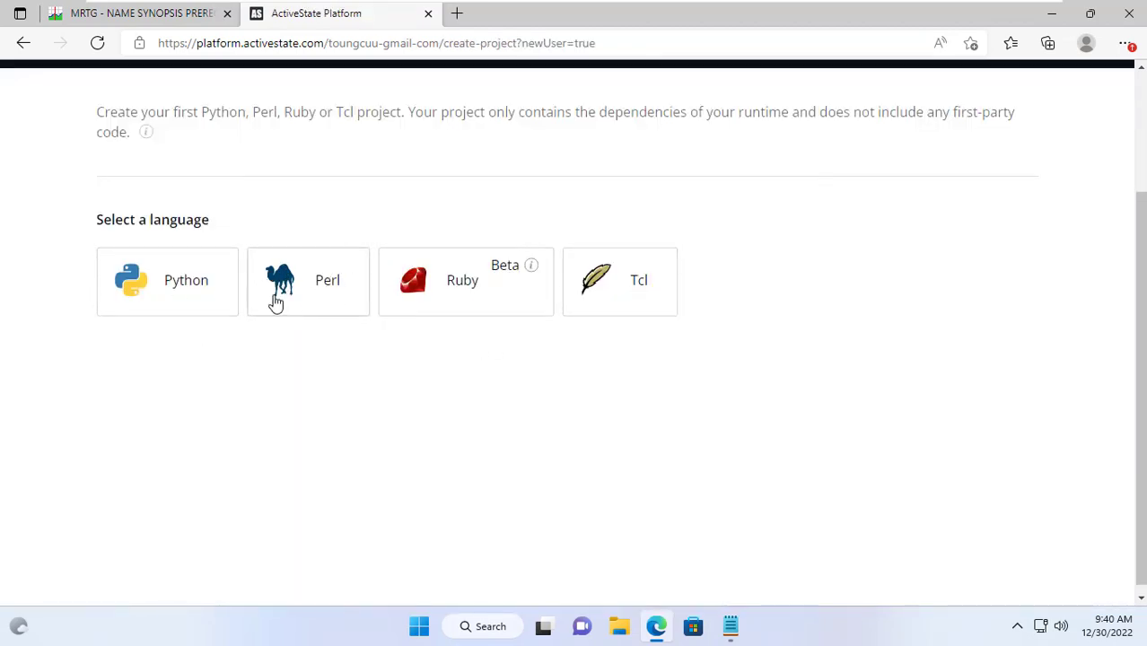
{"action": "left_click", "coordinate": [305, 301]}
{"action": "scroll", "coordinate": [334, 307], "scroll_direction": "down", "scroll_amount": 1}
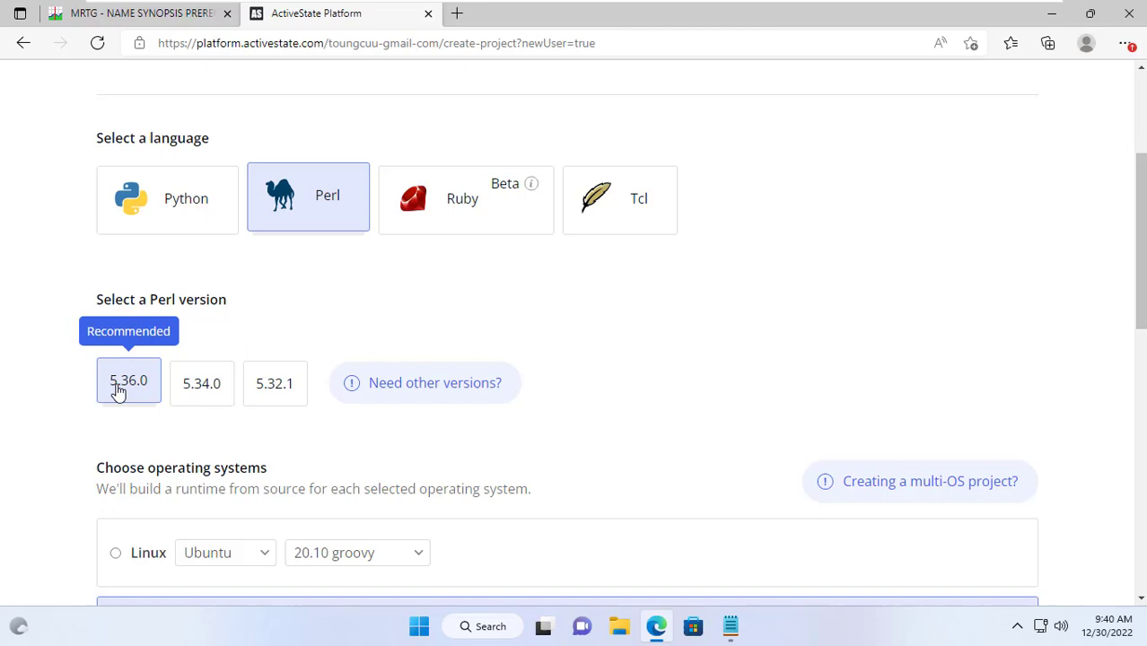
{"action": "scroll", "coordinate": [123, 397], "scroll_direction": "down", "scroll_amount": 4}
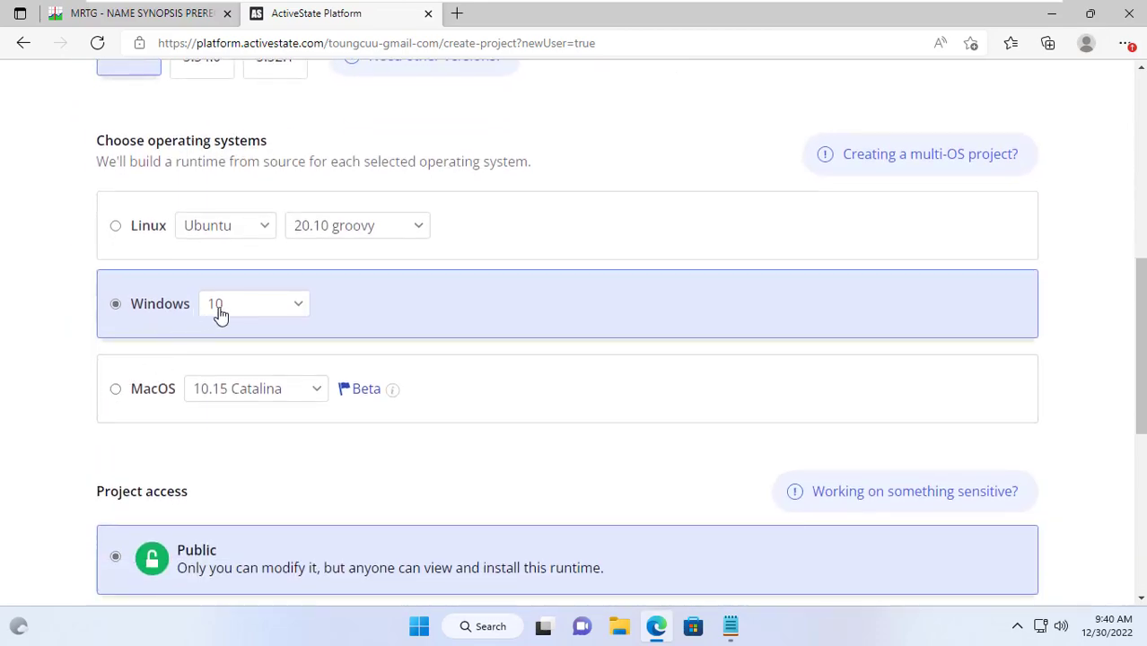
{"action": "left_click", "coordinate": [275, 310]}
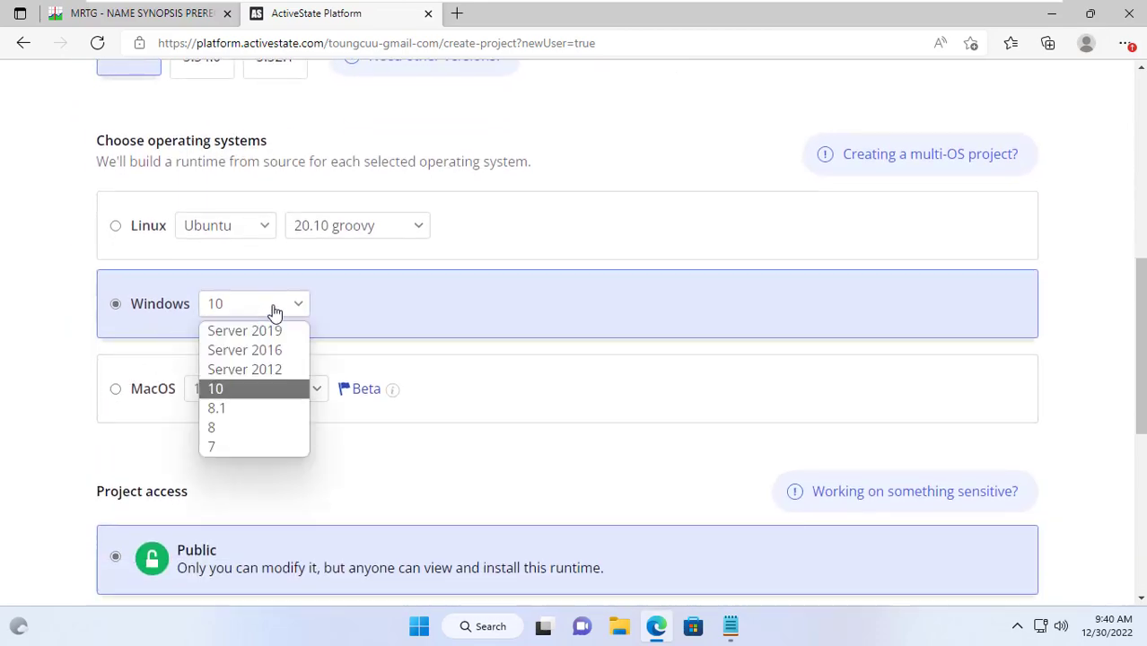
{"action": "left_click", "coordinate": [252, 398]}
{"action": "scroll", "coordinate": [403, 469], "scroll_direction": "down", "scroll_amount": 5}
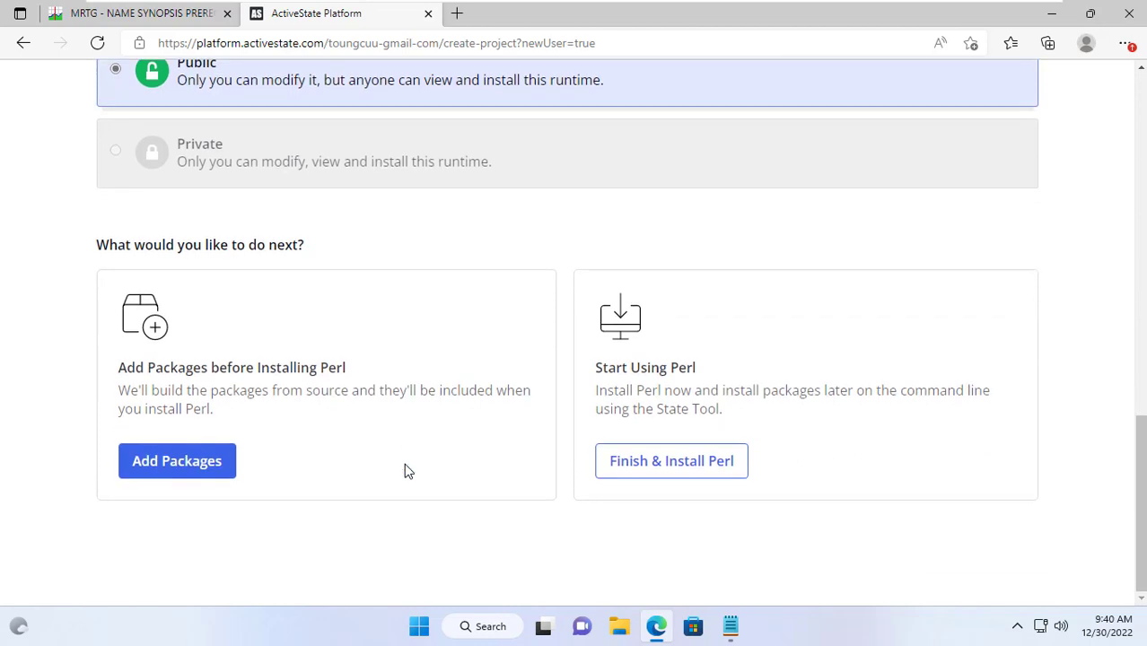
{"action": "left_click", "coordinate": [669, 472]}
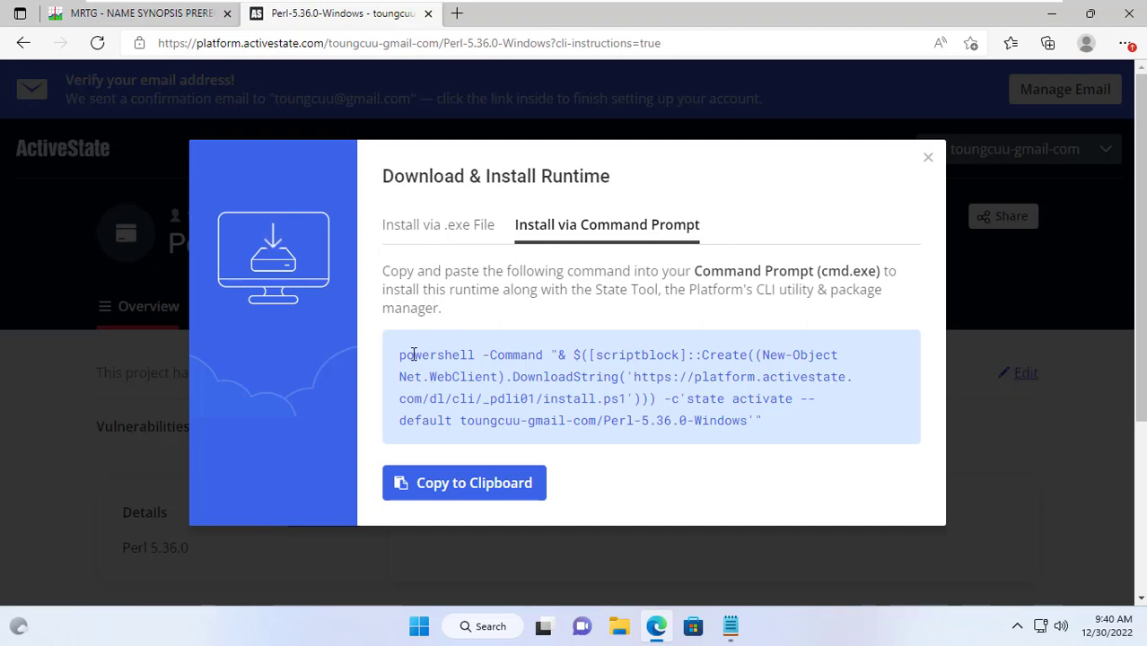
Step: Copy the project's Command Prompt install command to the clipboard
{"action": "left_click_drag", "start_coordinate": [400, 355], "coordinate": [781, 428]}
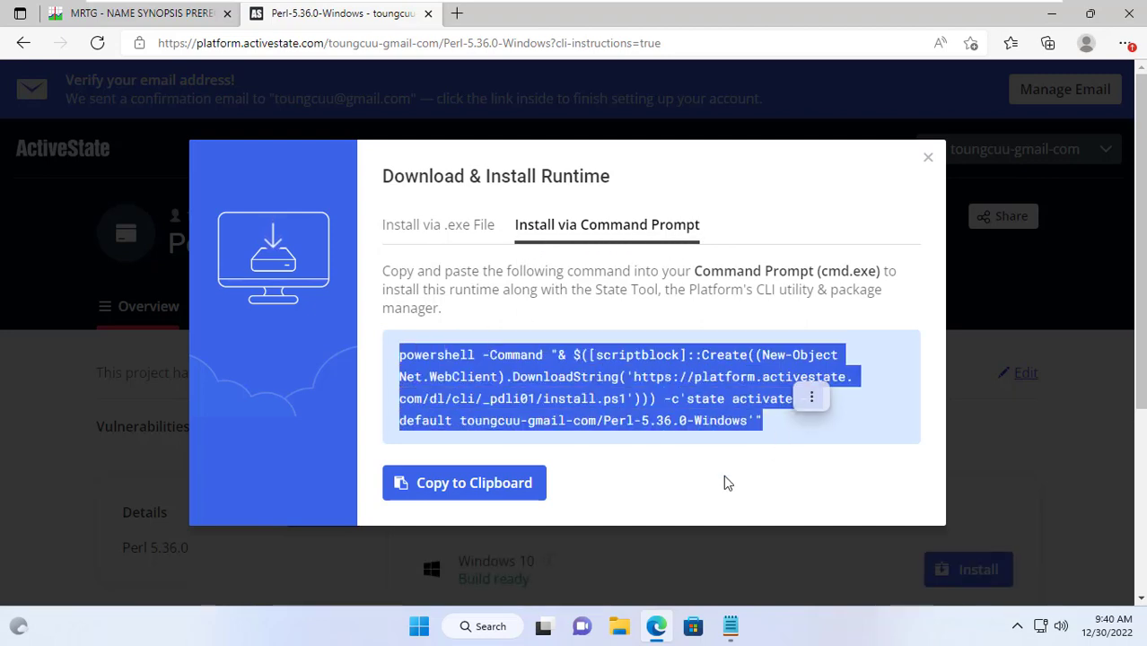
{"action": "left_click", "coordinate": [475, 484]}
{"action": "left_click", "coordinate": [460, 489]}
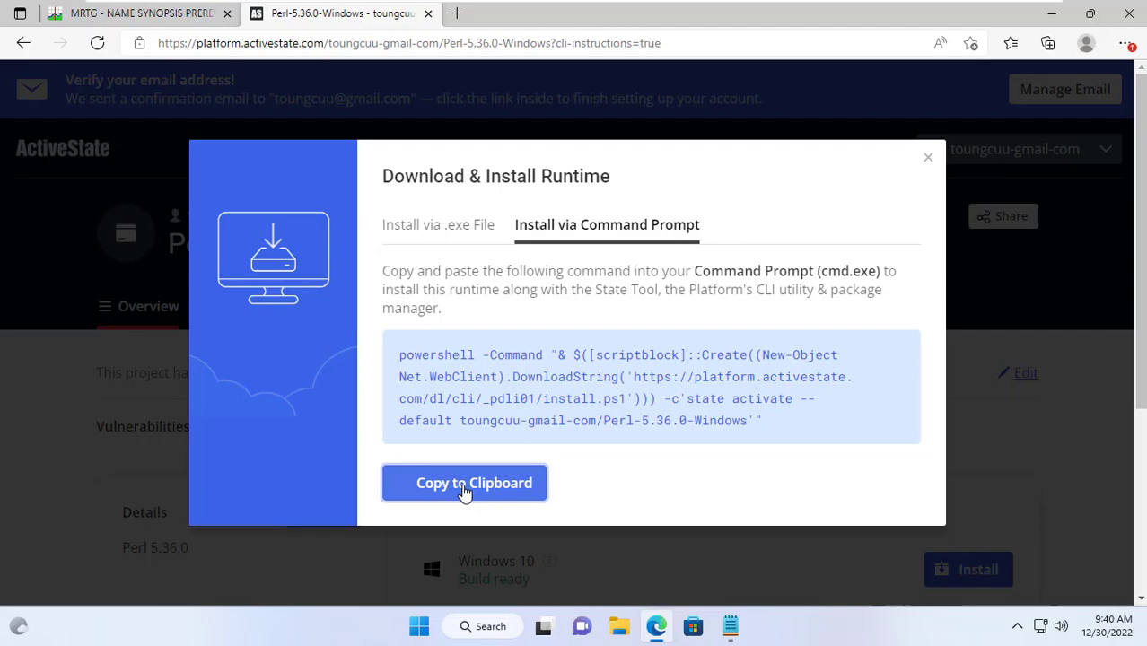
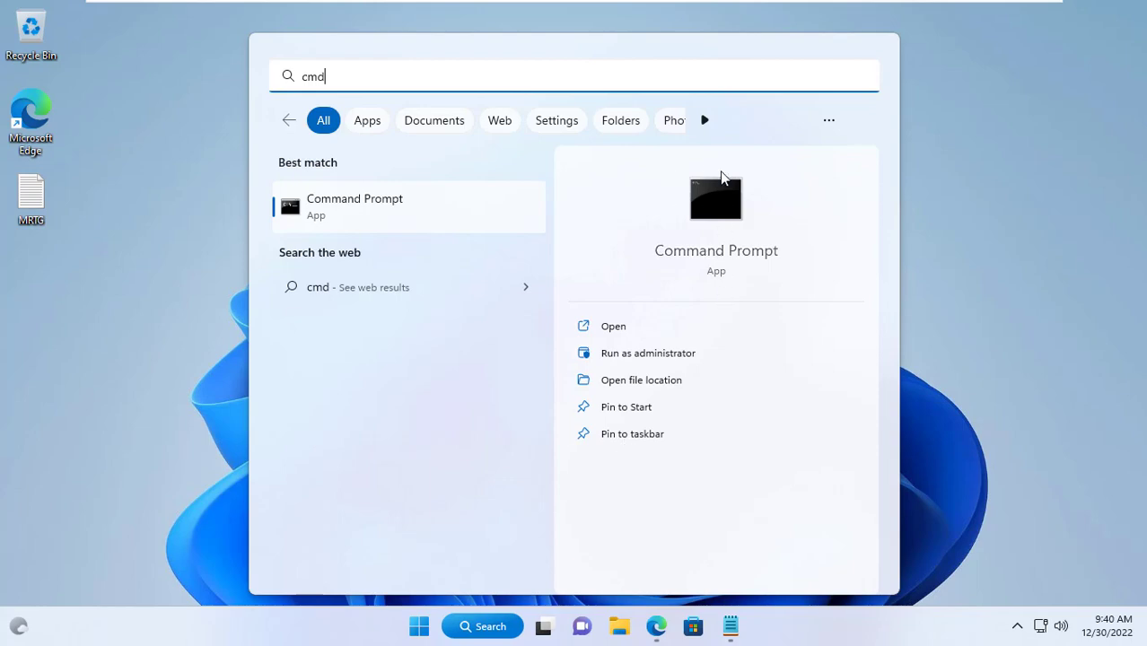
Step: Install the ActiveState Perl 5.36.0 runtime via the State Tool command, copy the success line, then close Command Prompt
{"action": "left_click", "coordinate": [724, 199]}
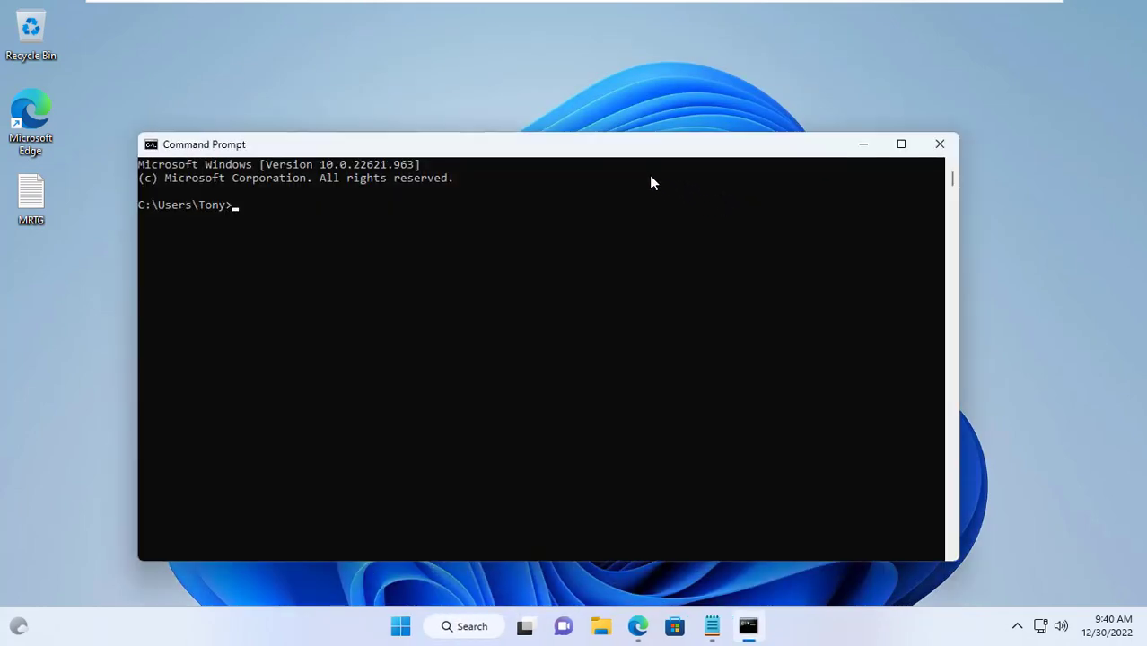
{"action": "left_click_drag", "start_coordinate": [640, 156], "coordinate": [675, 46]}
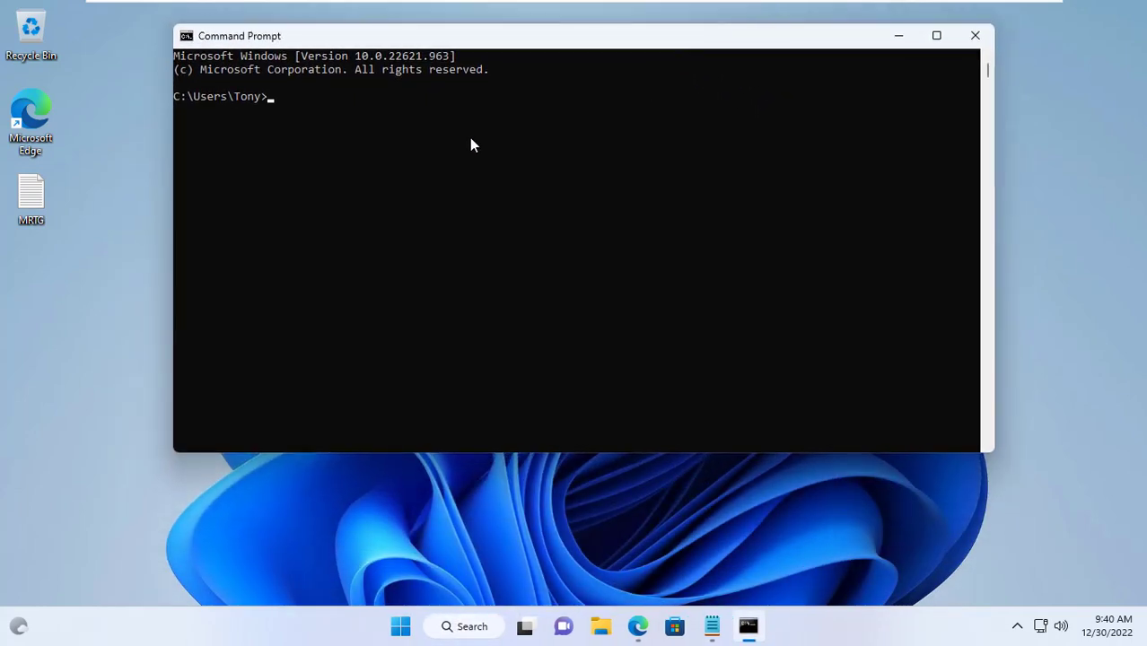
{"action": "type", "text": "powershell -Command \"& $([scriptblock]::Create((New-Object Net.WebClient).DownloadString('https://platform.activestate.com/dl/cli/_pdli01/install.ps1'))) -c'state activate --default toungcuu-gmail-com/Perl-5.36.0-Windows'\""}
{"action": "key", "text": "Return"}
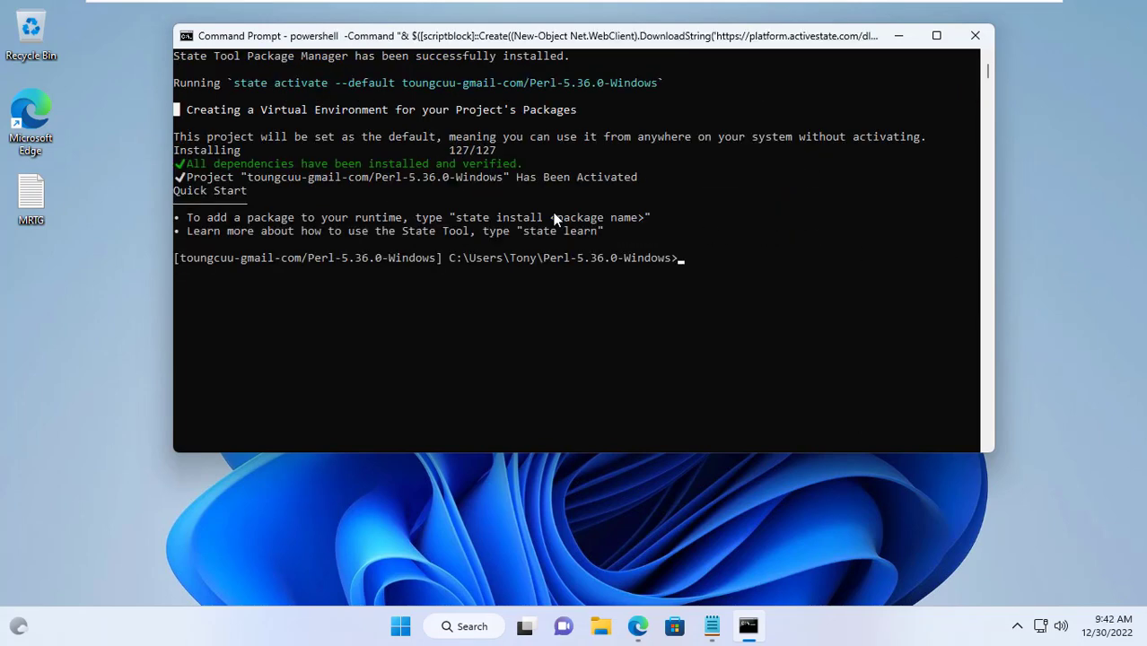
{"action": "left_click_drag", "start_coordinate": [179, 166], "coordinate": [520, 169]}
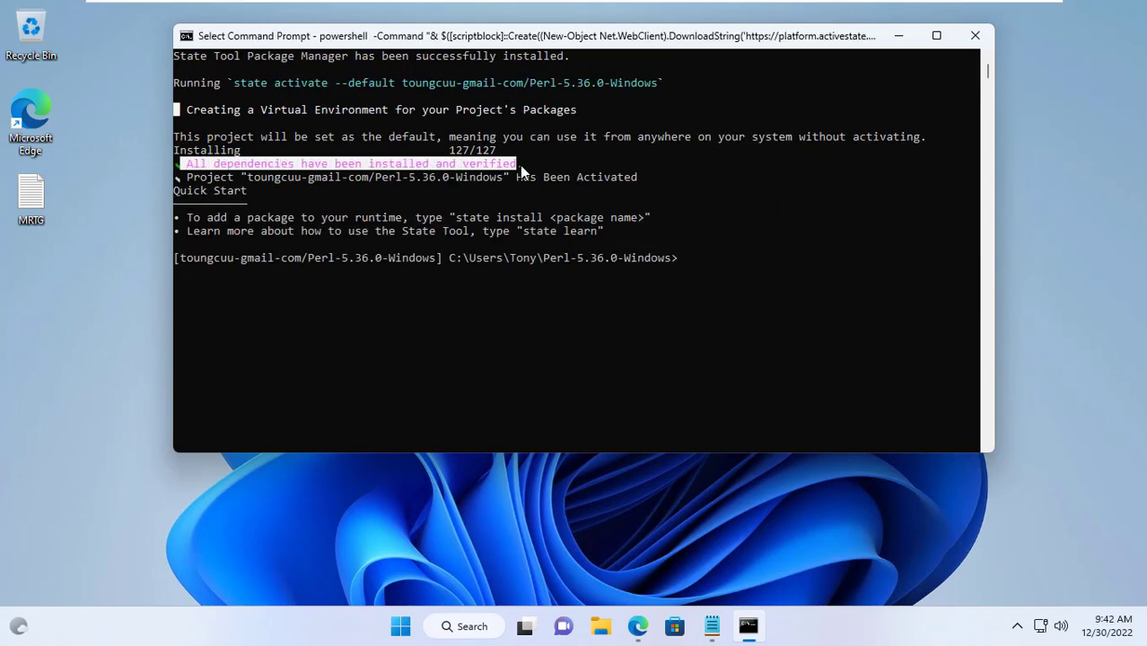
{"action": "right_click", "coordinate": [734, 246]}
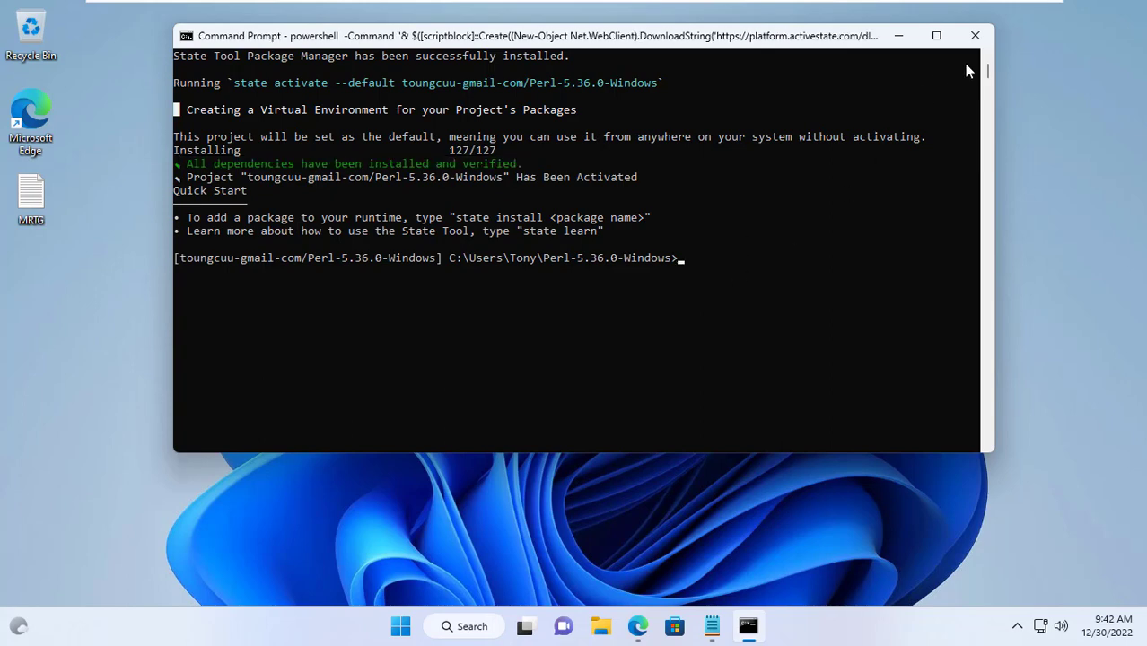
{"action": "left_click", "coordinate": [974, 36]}
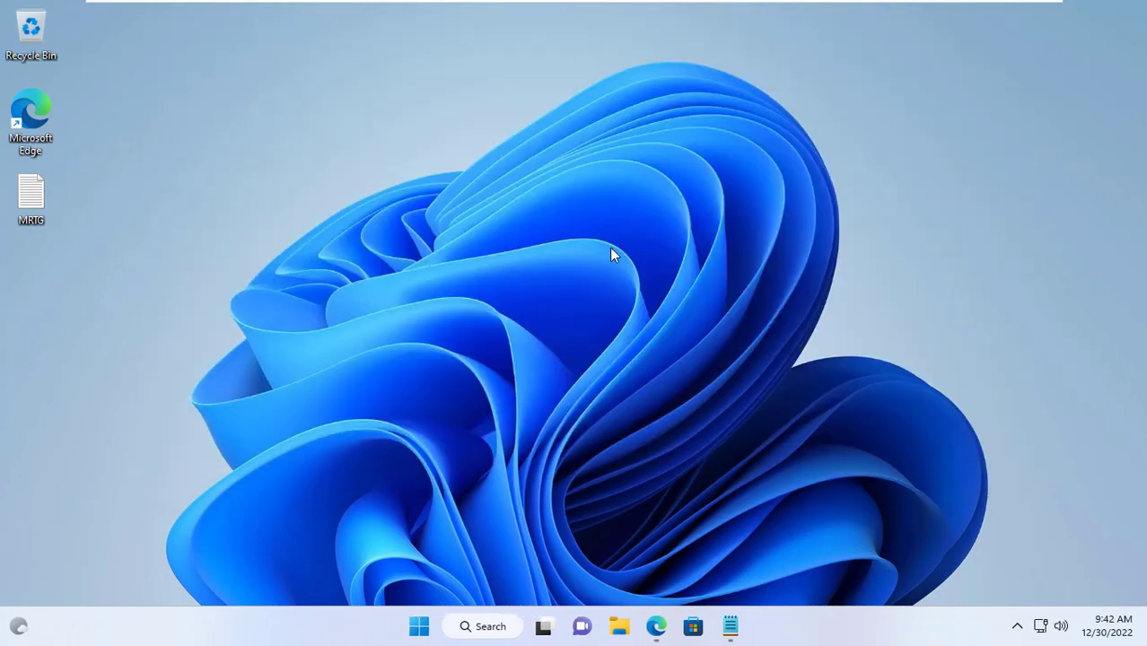
Step: Check the '2. Create a config file' heading in the MRTG notes
{"action": "left_click", "coordinate": [731, 628]}
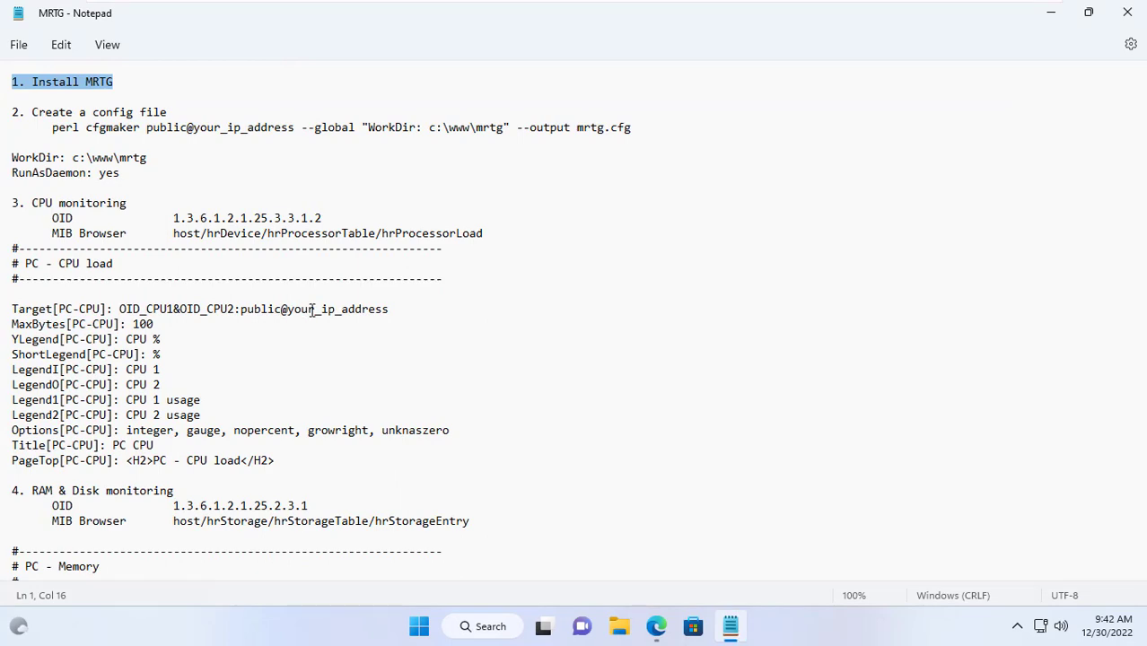
{"action": "left_click_drag", "start_coordinate": [167, 112], "coordinate": [7, 114]}
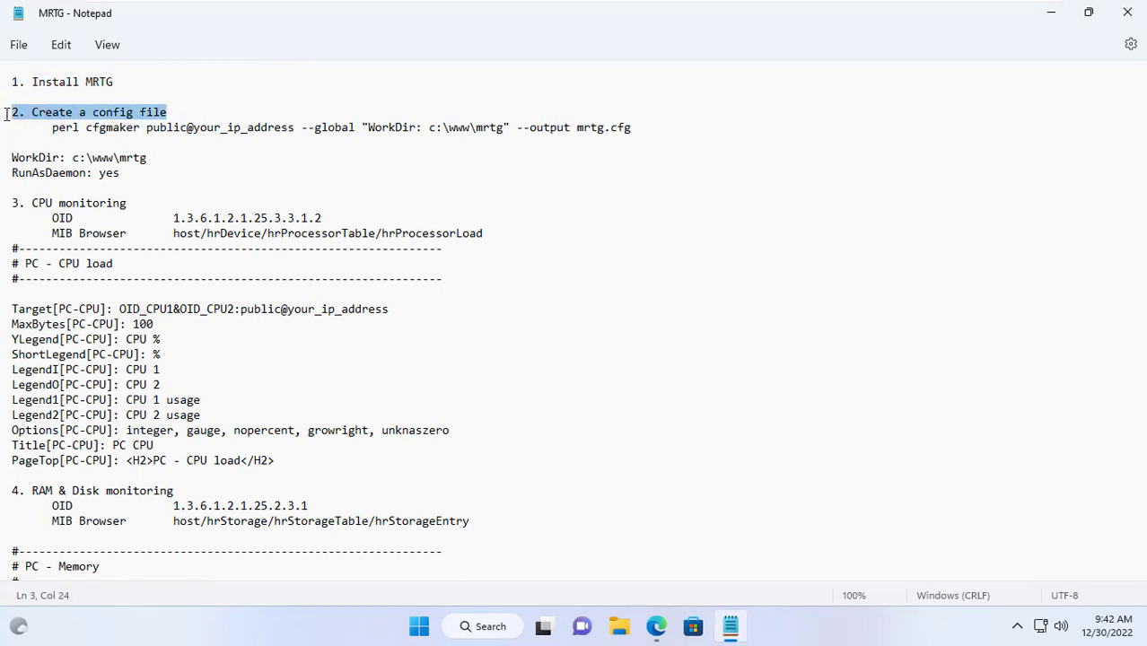
{"action": "left_click", "coordinate": [1041, 22]}
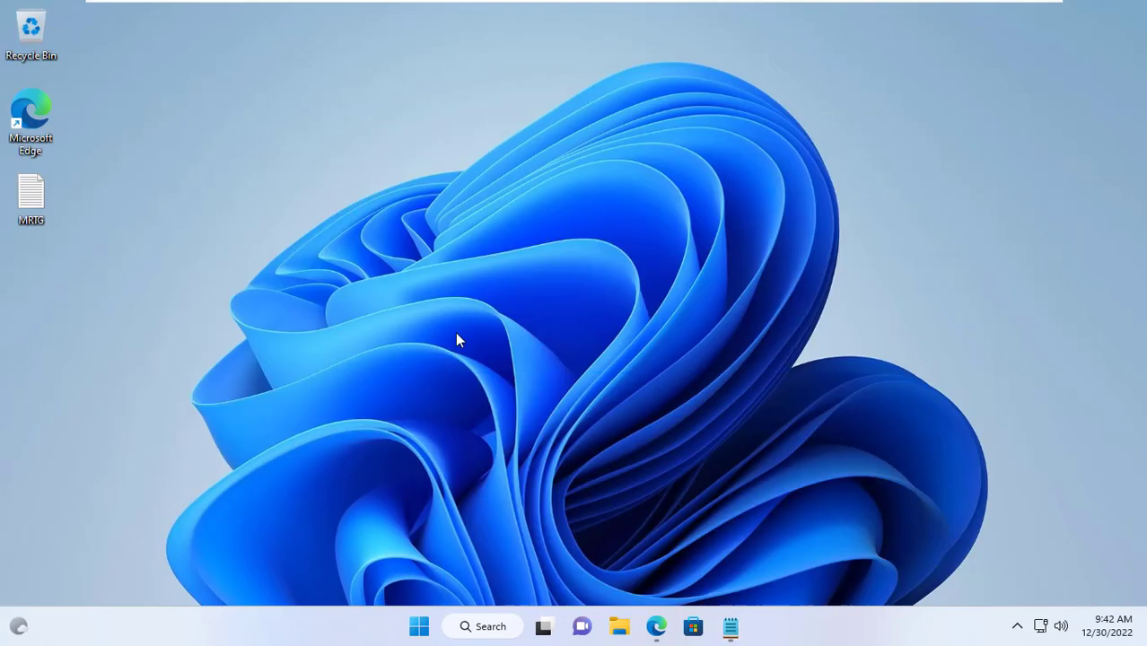
Step: Browse File Explorer to the C:\mrtg\bin folder
{"action": "key", "text": "super+e"}
{"action": "double_click", "coordinate": [244, 177]}
{"action": "left_click", "coordinate": [190, 159]}
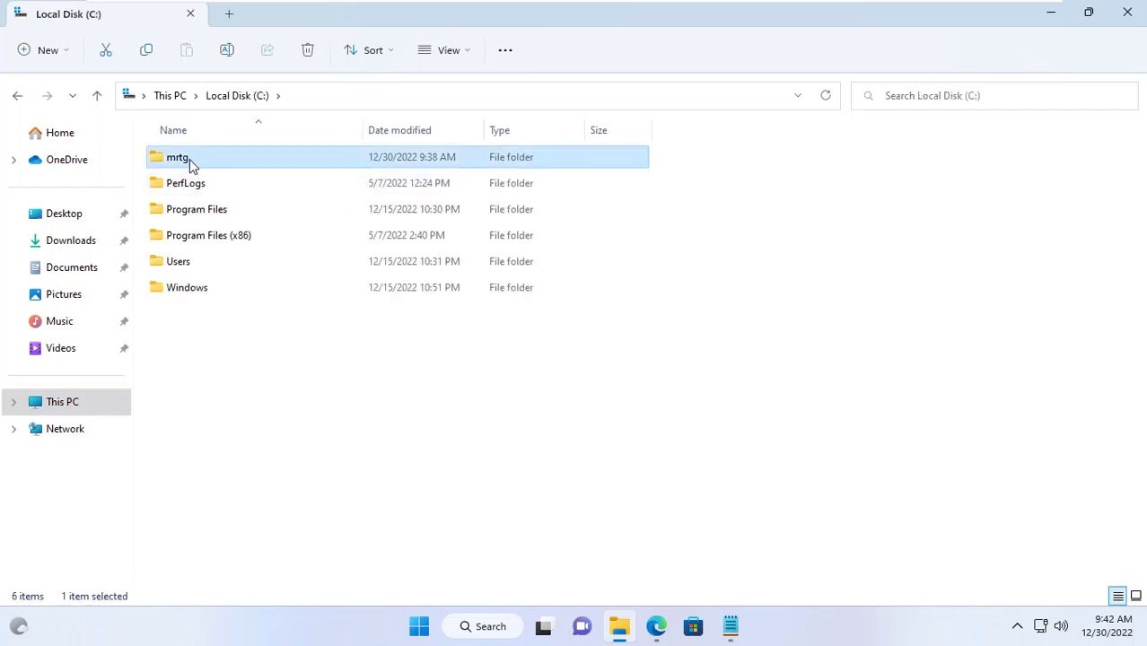
{"action": "double_click", "coordinate": [190, 158]}
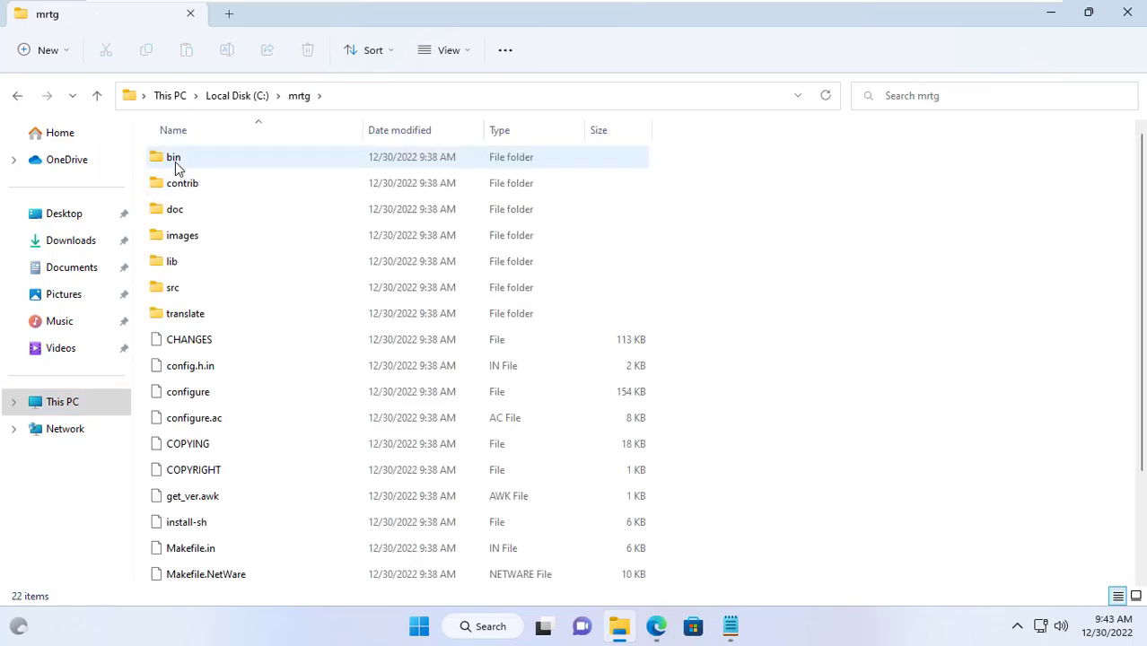
{"action": "double_click", "coordinate": [175, 162]}
{"action": "left_click_drag", "start_coordinate": [174, 351], "coordinate": [265, 146]}
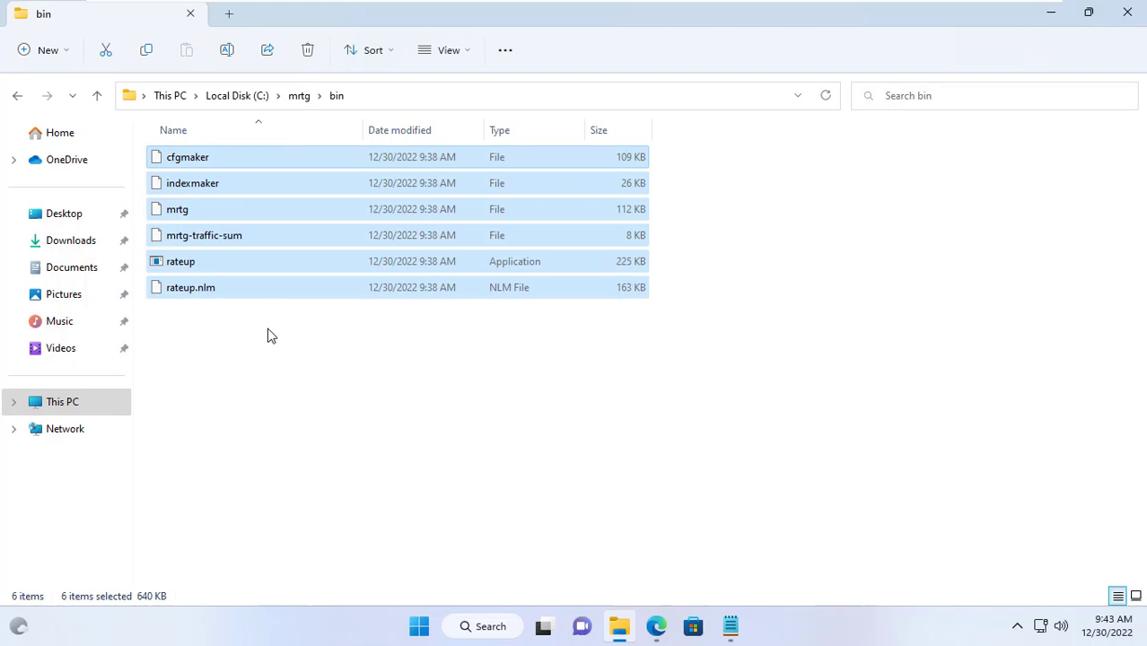
{"action": "left_click", "coordinate": [252, 347]}
Step: Open a PowerShell terminal in the bin folder and position its window
{"action": "right_click", "coordinate": [231, 326]}
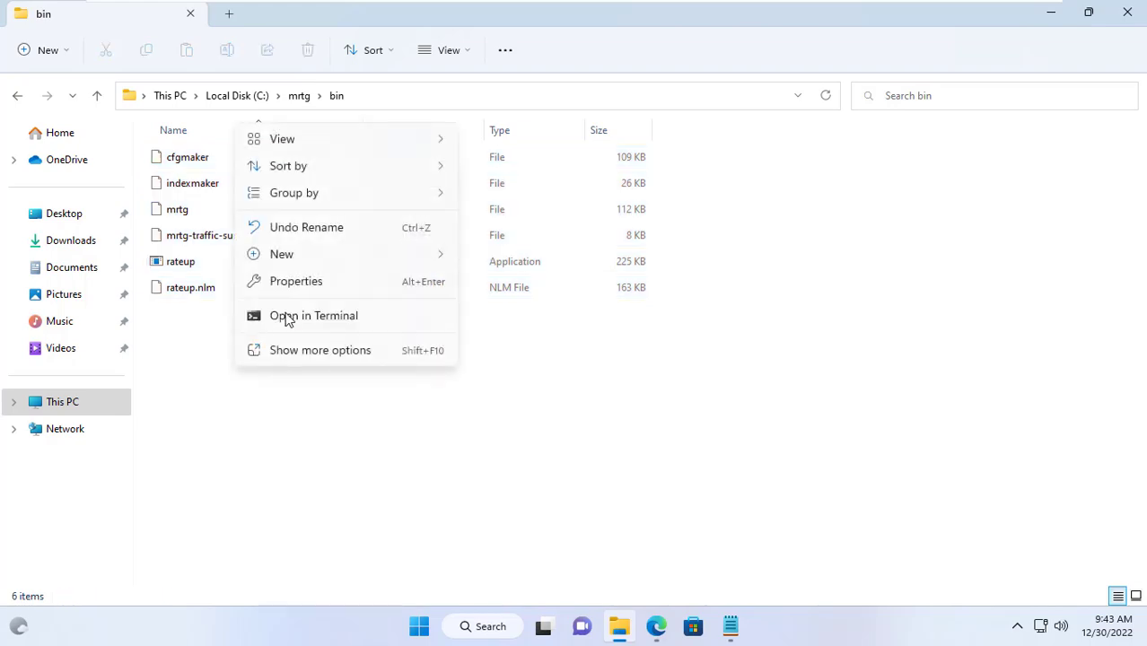
{"action": "left_click", "coordinate": [326, 315]}
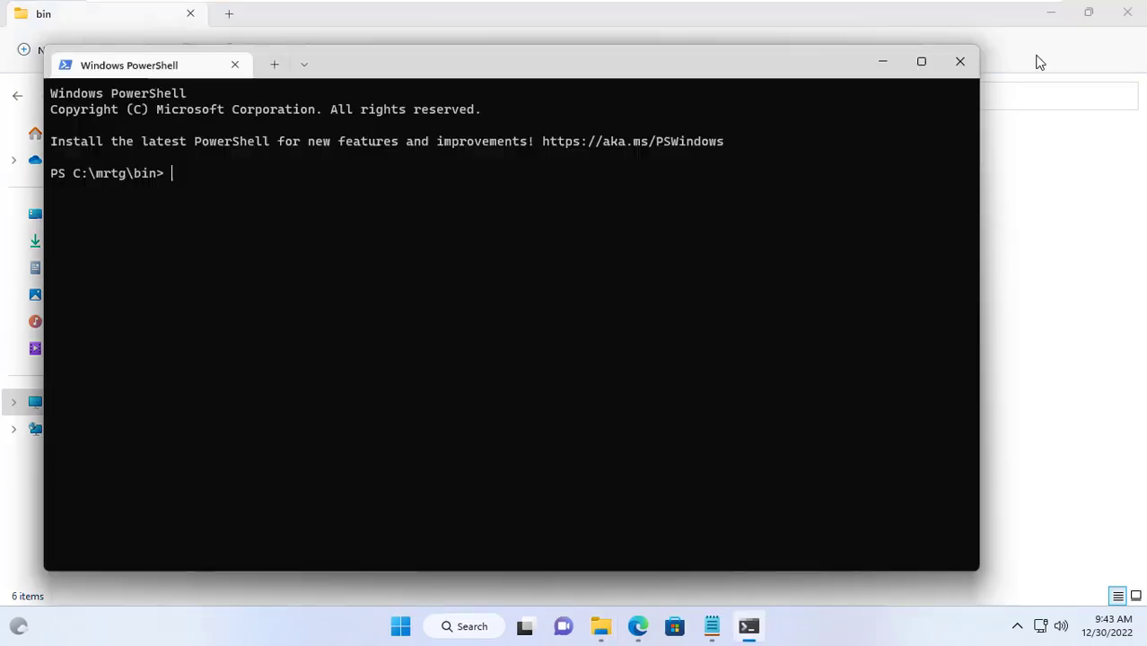
{"action": "left_click", "coordinate": [1036, 61]}
{"action": "left_click", "coordinate": [1050, 13]}
{"action": "left_click_drag", "start_coordinate": [540, 82], "coordinate": [603, 56]}
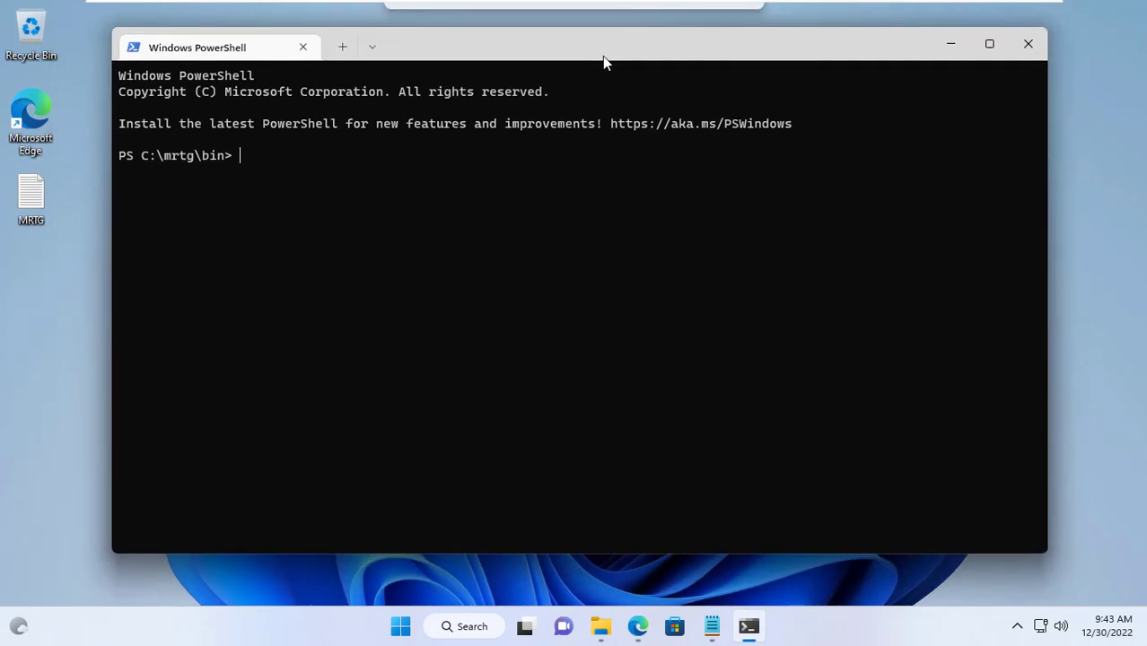
Step: Copy the perl cfgmaker command line from the MRTG notes
{"action": "left_click", "coordinate": [711, 626]}
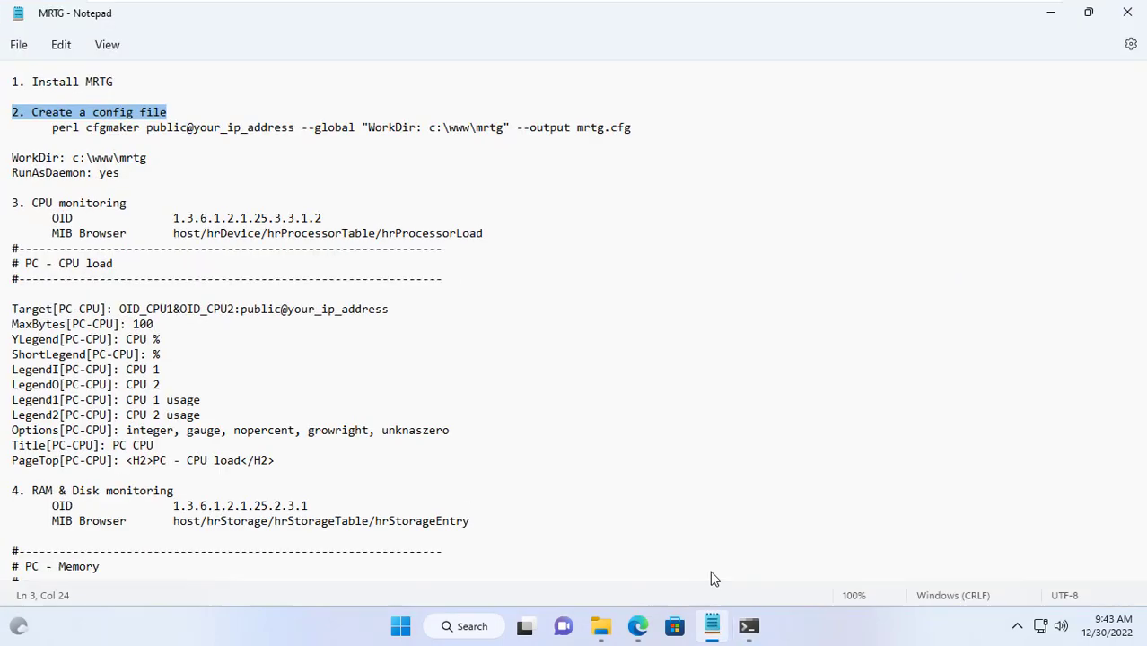
{"action": "left_click_drag", "start_coordinate": [54, 131], "coordinate": [648, 131]}
{"action": "right_click", "coordinate": [599, 136]}
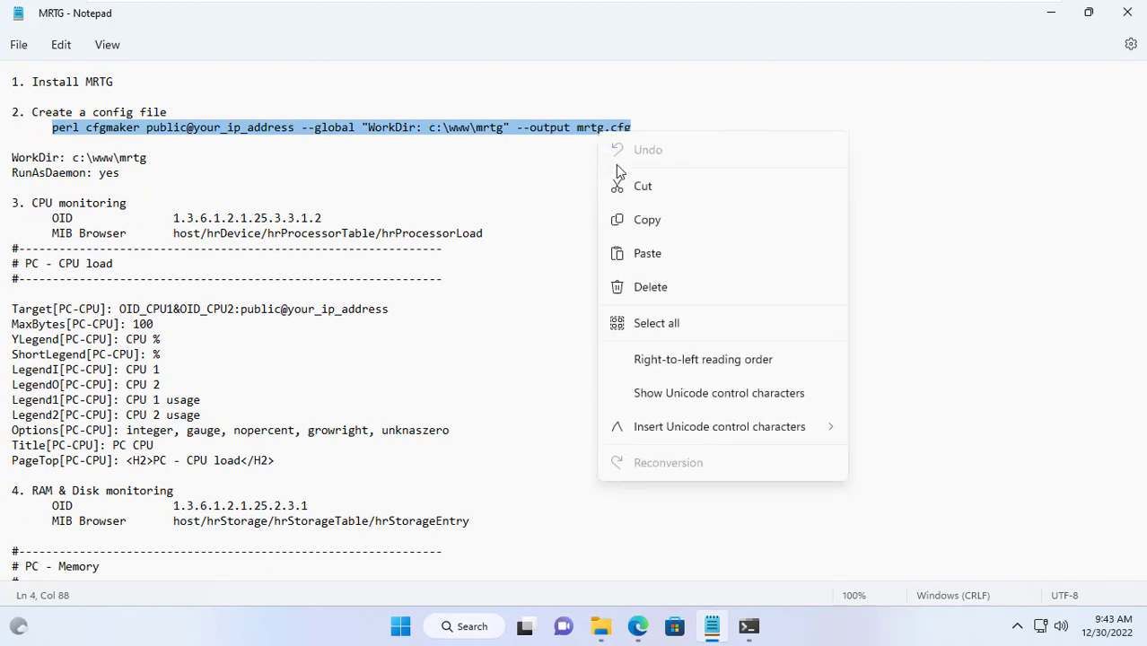
{"action": "left_click", "coordinate": [648, 218]}
{"action": "left_click", "coordinate": [1060, 18]}
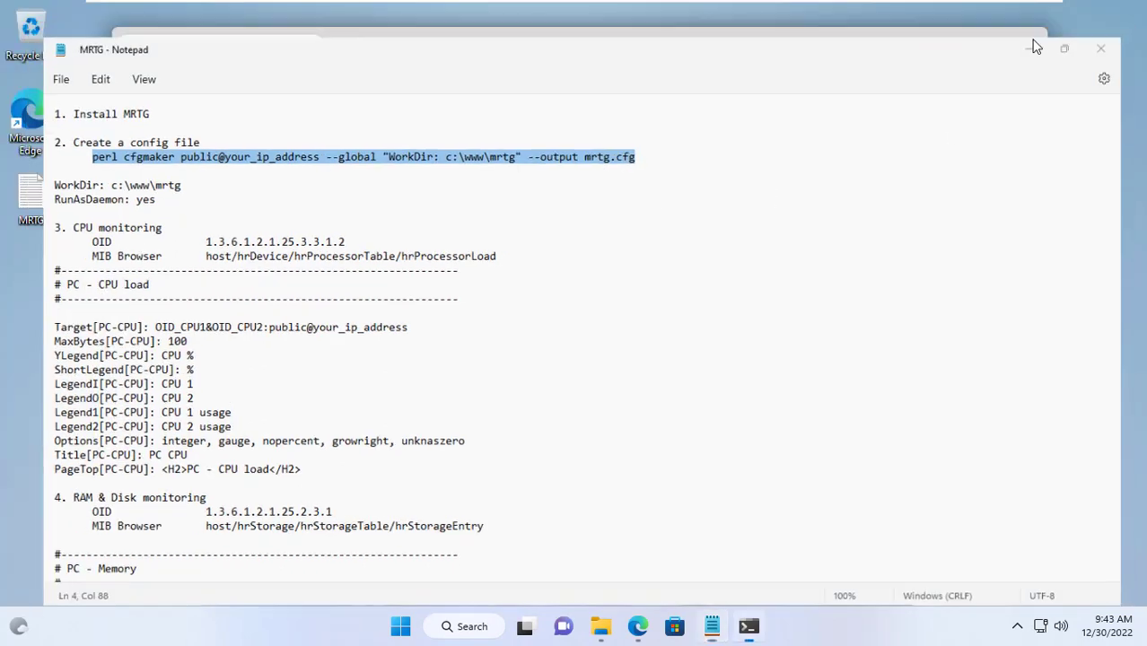
Step: Paste the cfgmaker command in PowerShell with 192.168.1.254 replacing your_ip_address, and run it
{"action": "right_click", "coordinate": [318, 262]}
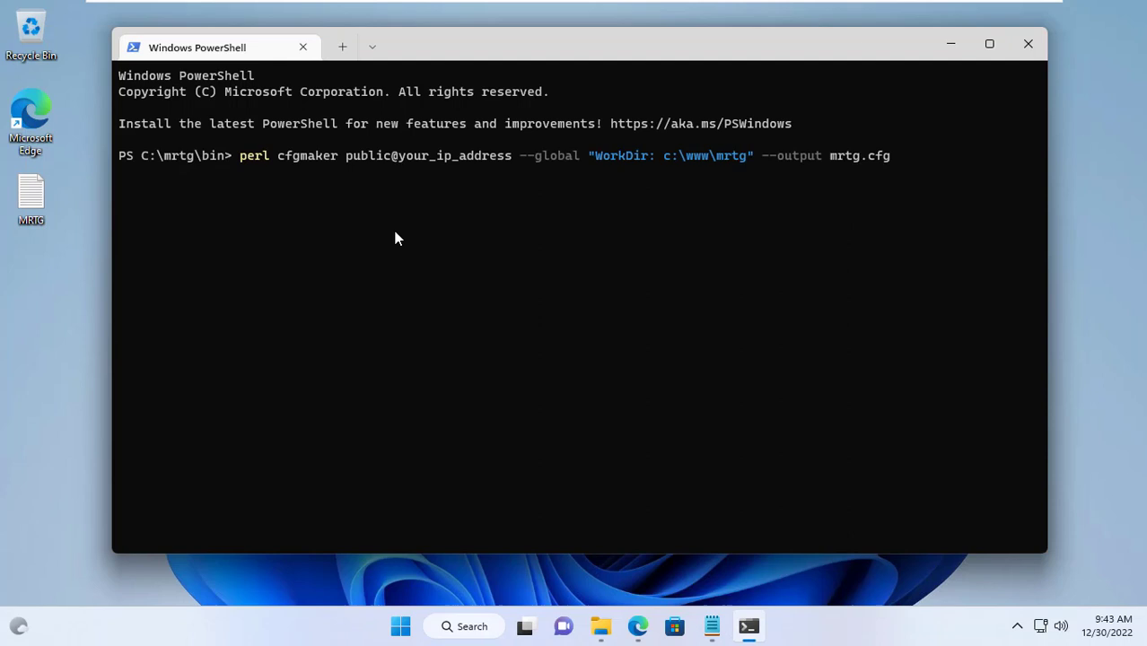
{"action": "left_click_drag", "start_coordinate": [398, 157], "coordinate": [507, 158]}
{"action": "type", "text": "192.168.1.254"}
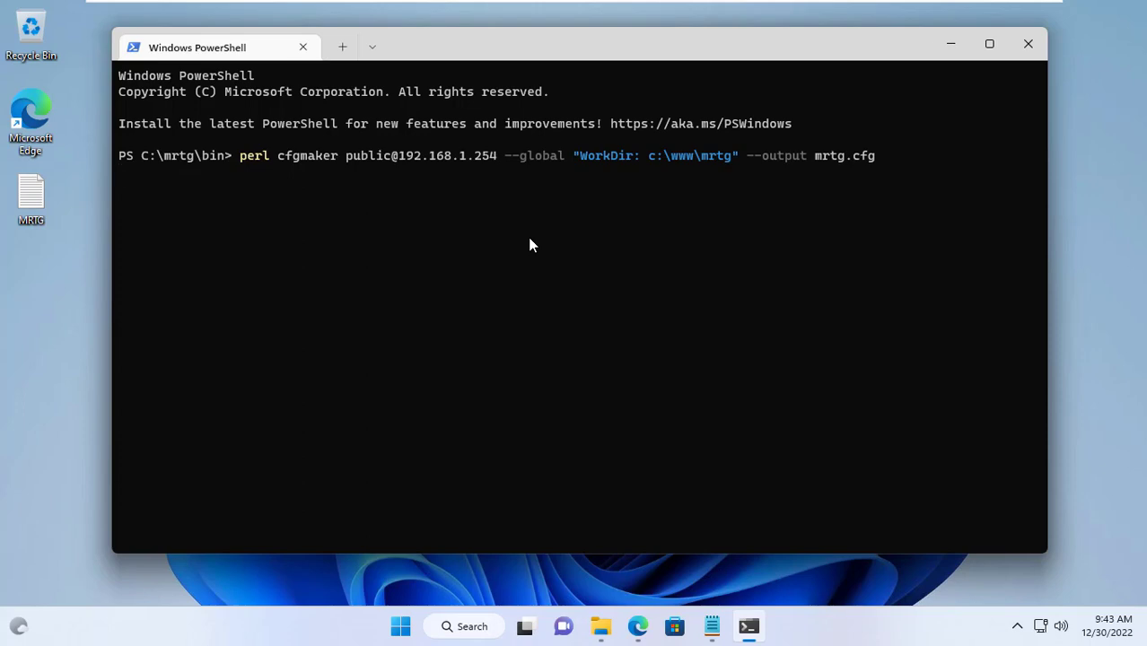
{"action": "key", "text": "Return"}
Step: Open the newly generated mrtg.cfg from the bin folder in Notepad
{"action": "key", "text": "alt+Tab"}
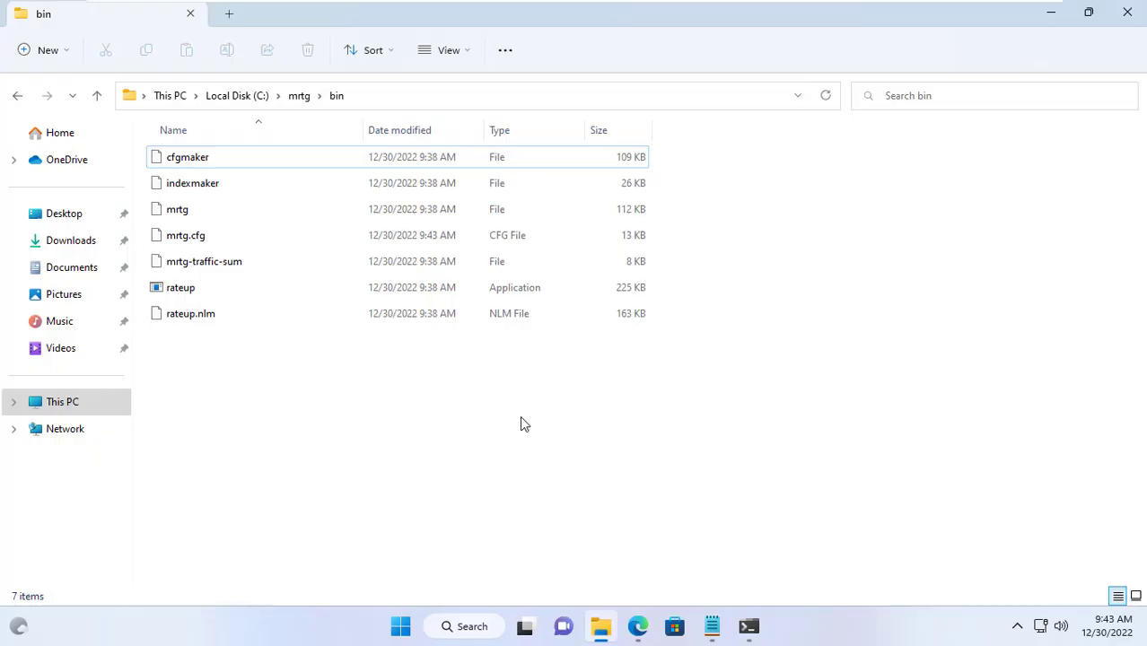
{"action": "left_click", "coordinate": [196, 241]}
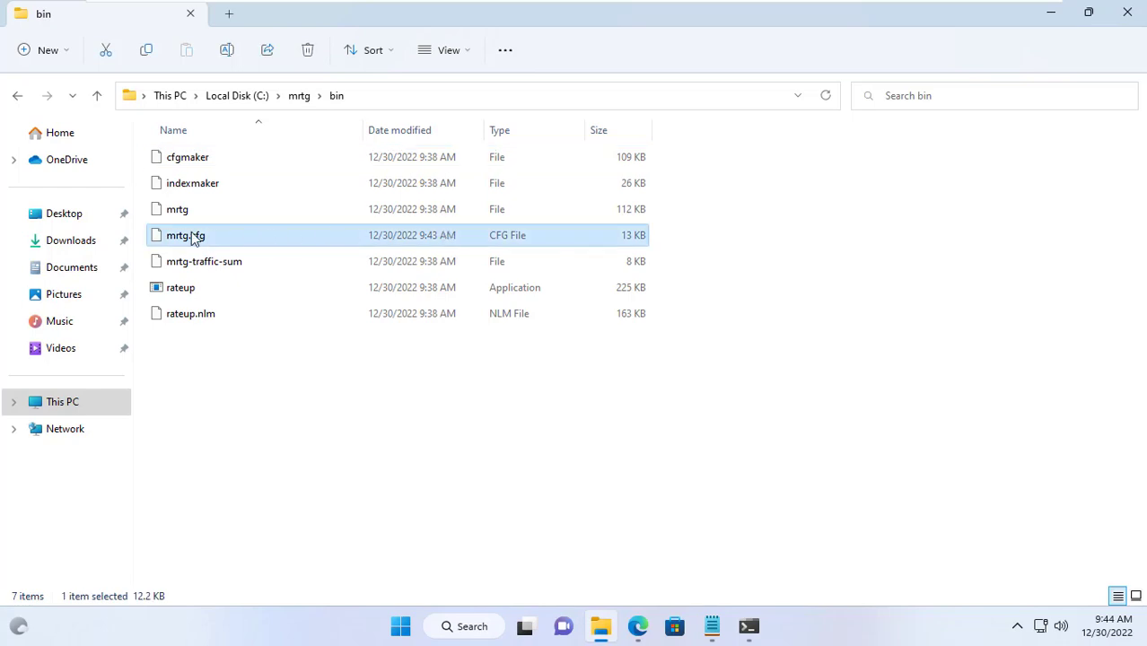
{"action": "double_click", "coordinate": [191, 235]}
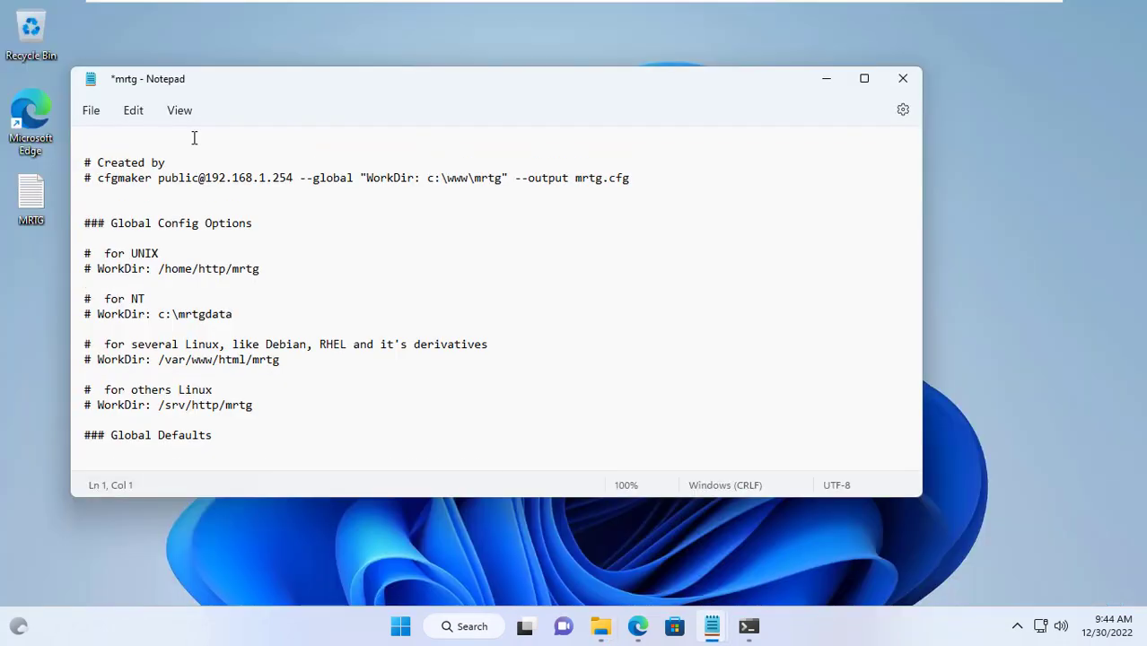
Step: Insert 'WorkDir: c:\www\mrtg' and 'RunAsDaemon: yes' at the top of mrtg.cfg and save
{"action": "right_click", "coordinate": [192, 136]}
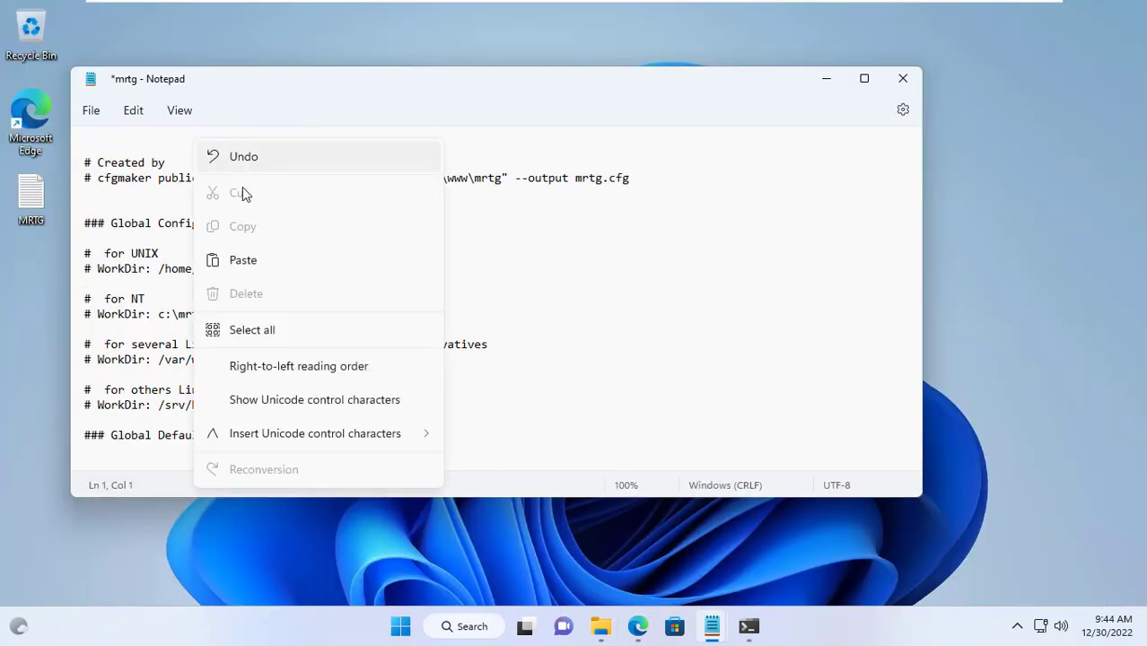
{"action": "left_click", "coordinate": [242, 260]}
{"action": "key", "text": "Return"}
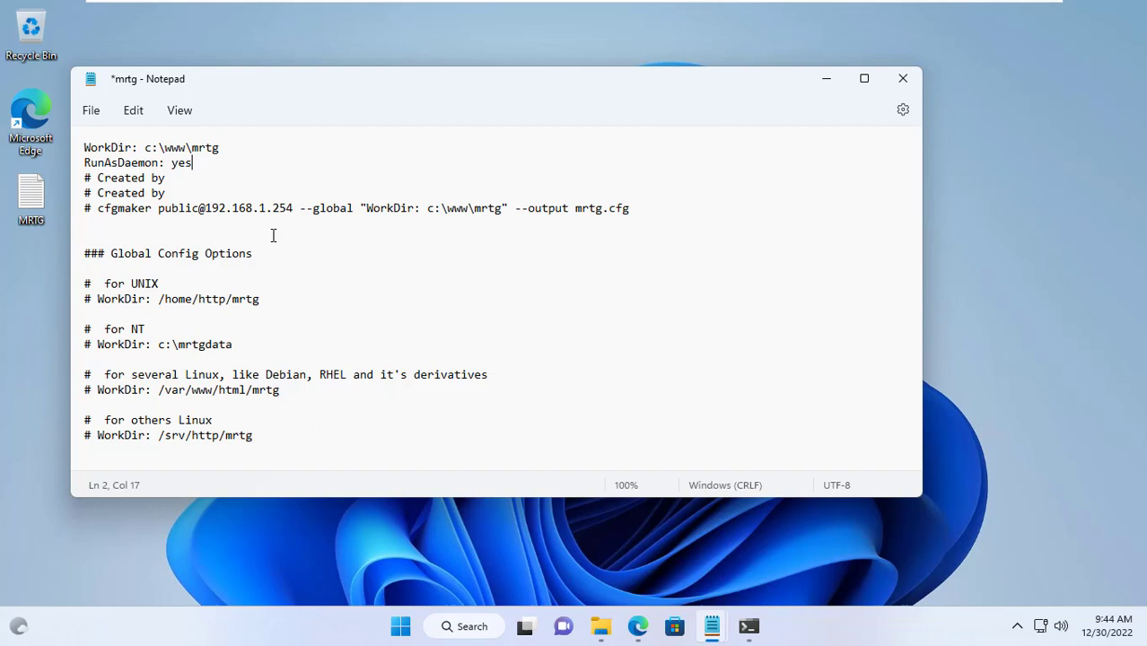
{"action": "left_click", "coordinate": [92, 114]}
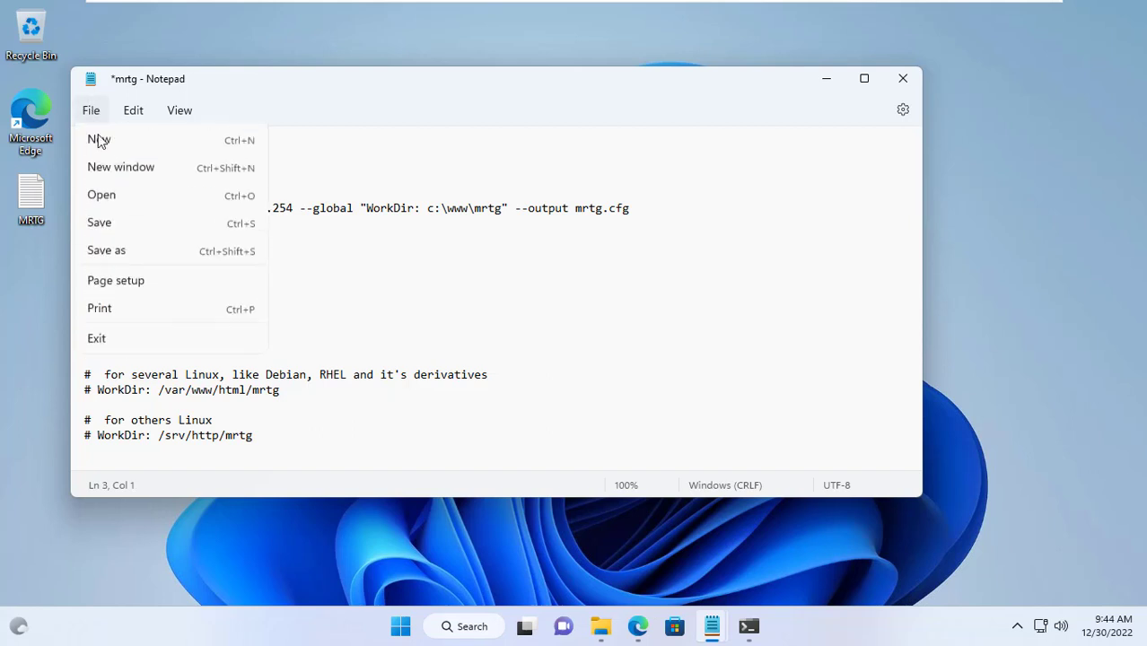
{"action": "left_click", "coordinate": [111, 223]}
{"action": "left_click_drag", "start_coordinate": [148, 149], "coordinate": [235, 147]}
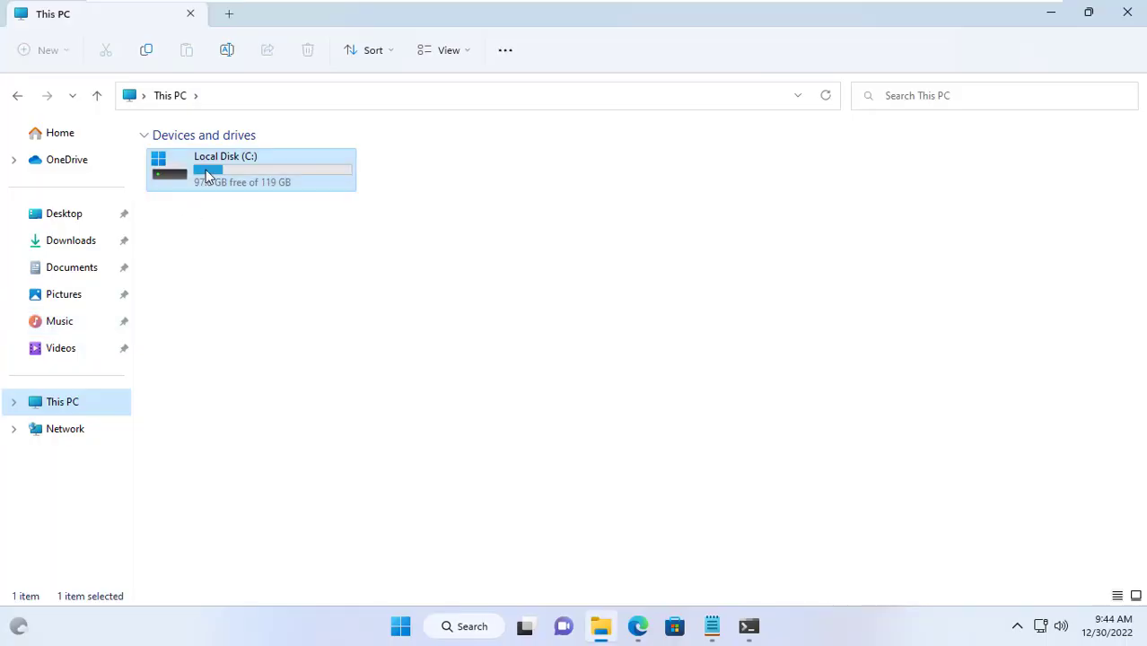
Step: Create a new folder named www on the C: drive
{"action": "double_click", "coordinate": [207, 176]}
{"action": "right_click", "coordinate": [204, 351]}
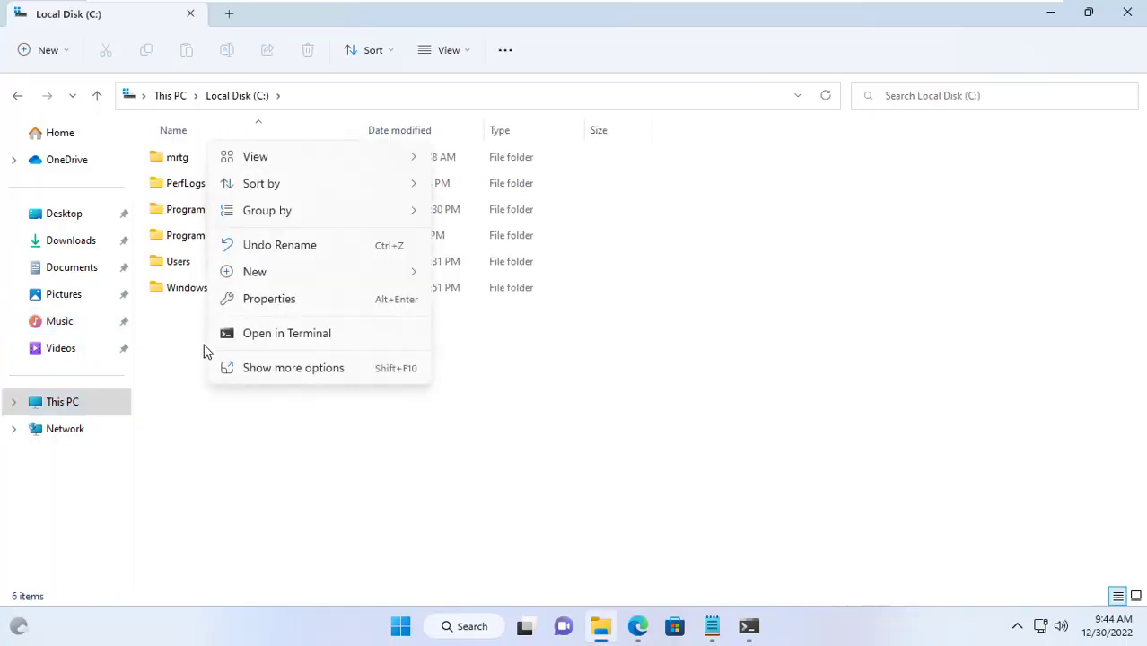
{"action": "mouse_move", "coordinate": [384, 274]}
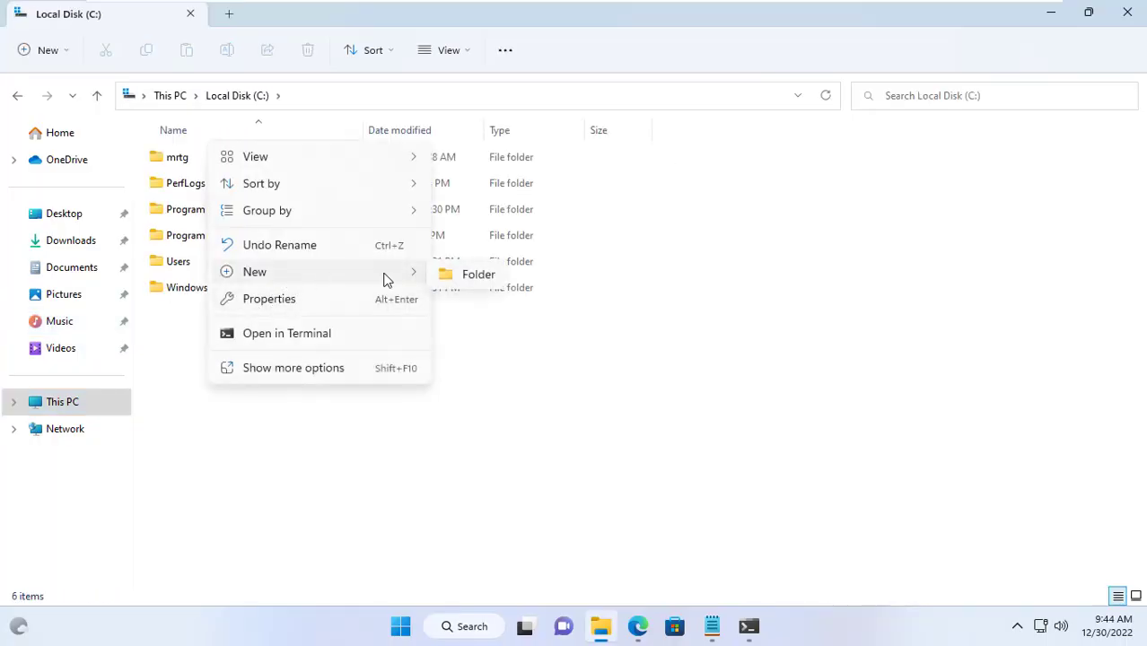
{"action": "left_click", "coordinate": [474, 273]}
{"action": "type", "text": "www"}
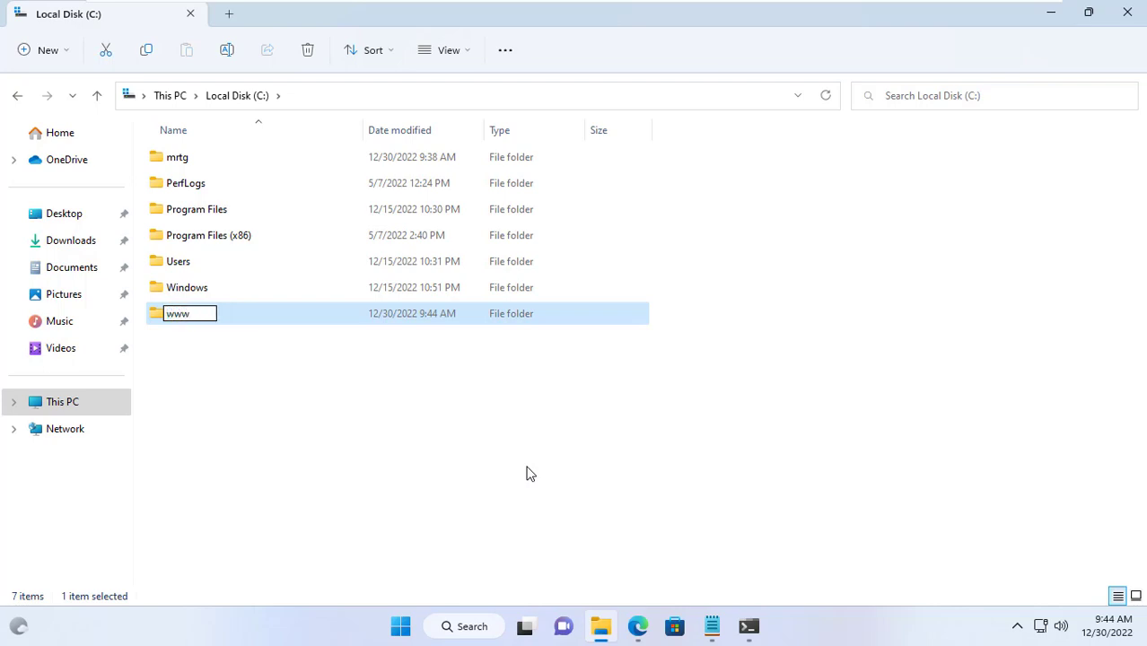
{"action": "key", "text": "Return"}
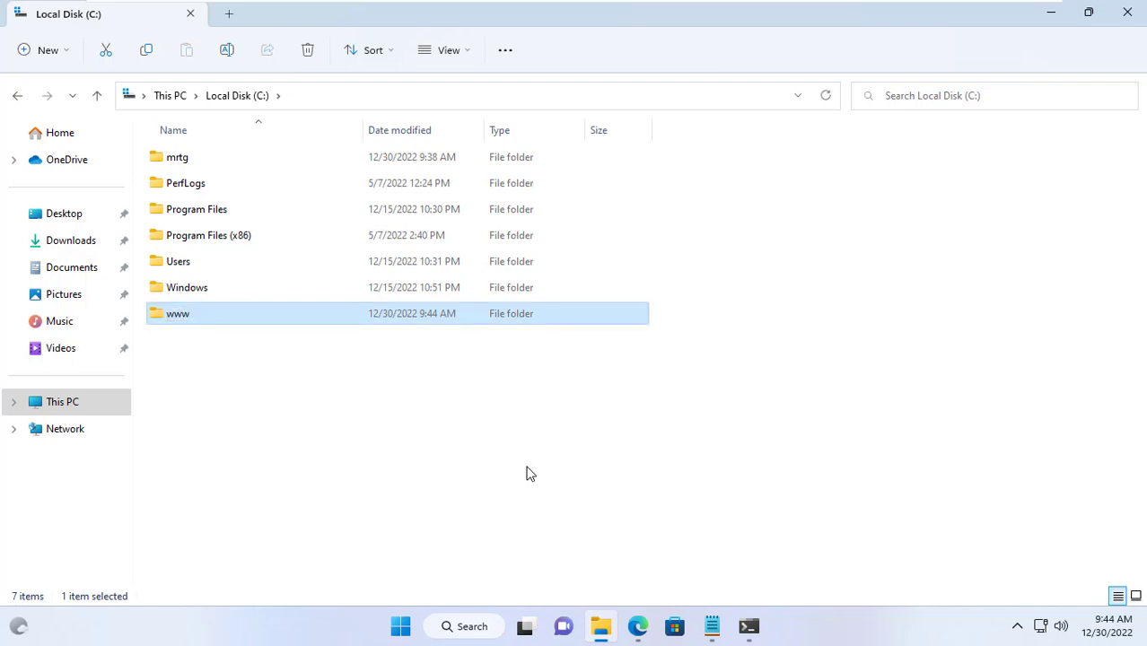
{"action": "double_click", "coordinate": [187, 319]}
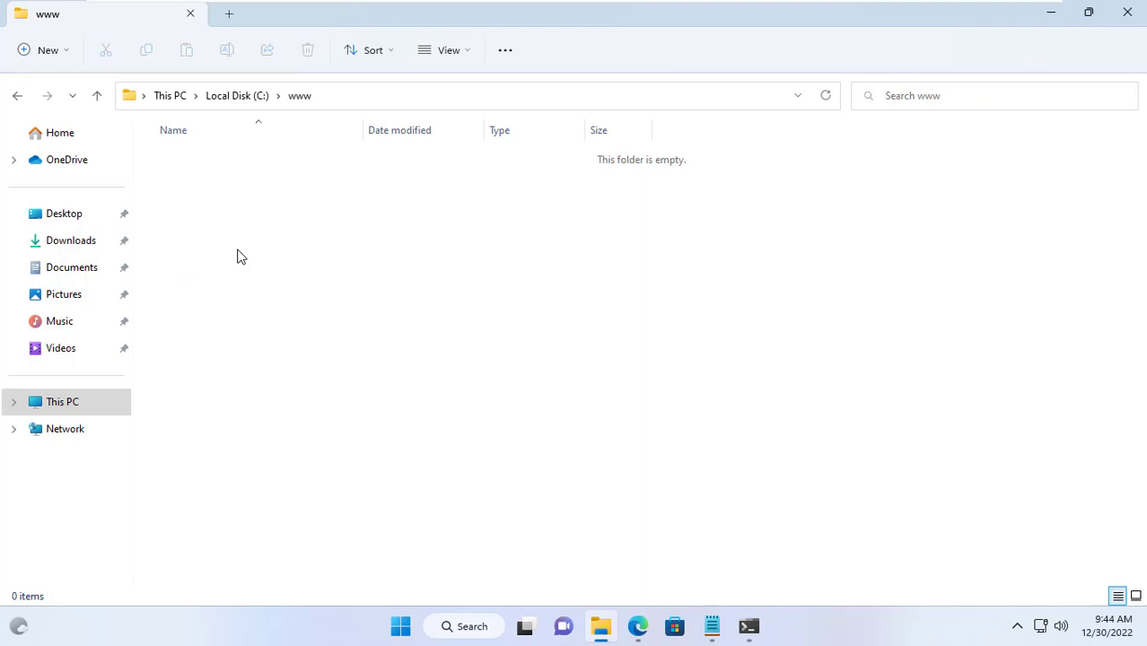
{"action": "right_click", "coordinate": [227, 226]}
{"action": "mouse_move", "coordinate": [442, 360]}
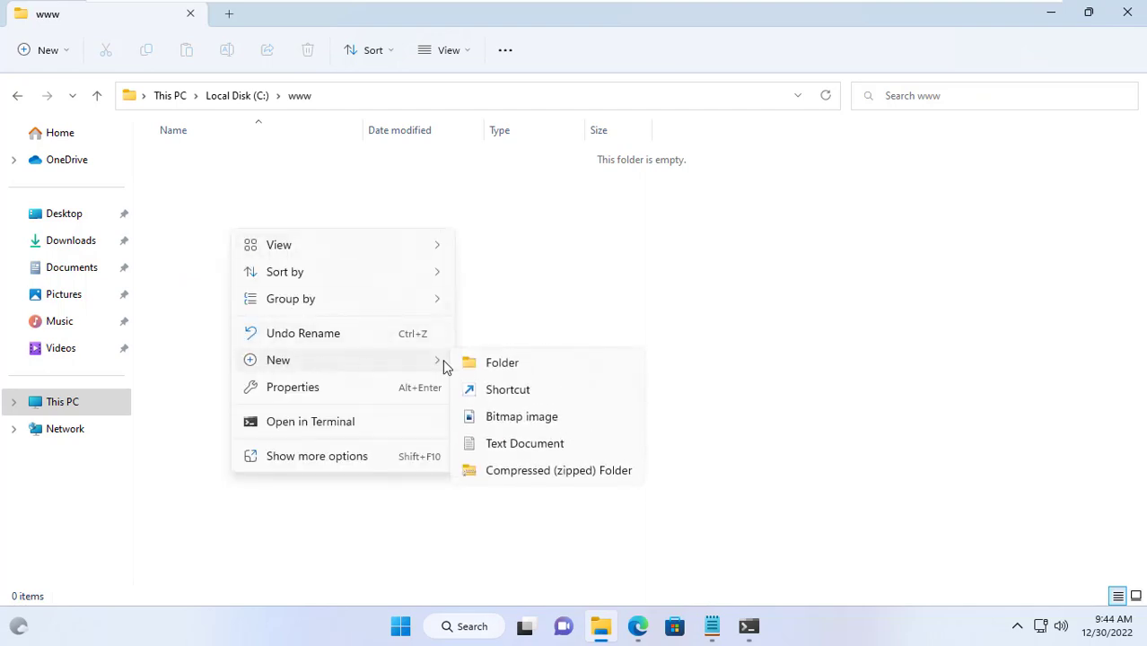
{"action": "left_click", "coordinate": [508, 363]}
{"action": "type", "text": "mrtg"}
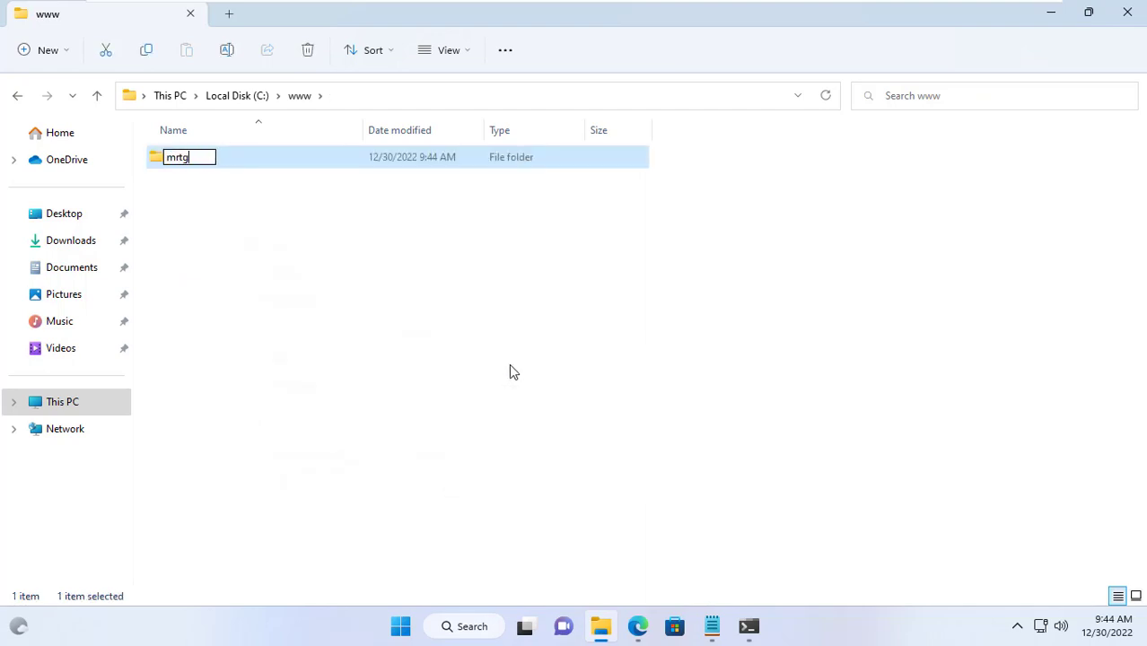
{"action": "key", "text": "Return"}
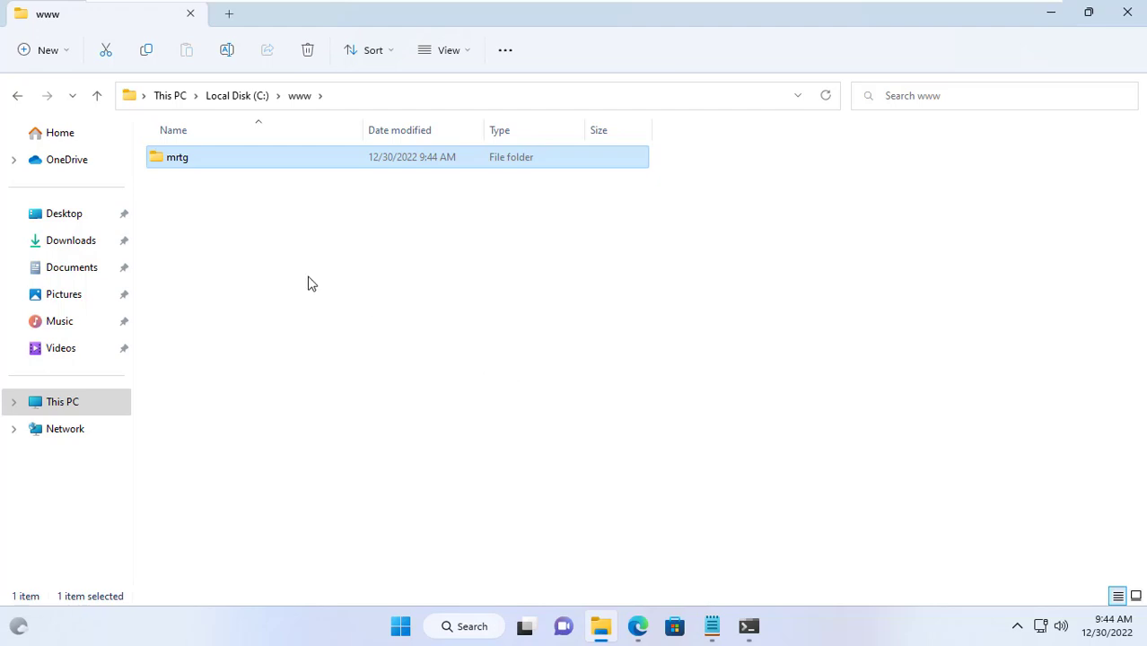
Step: Open the mrtg folder and select its full path C:\www\mrtg in the address bar
{"action": "double_click", "coordinate": [201, 157]}
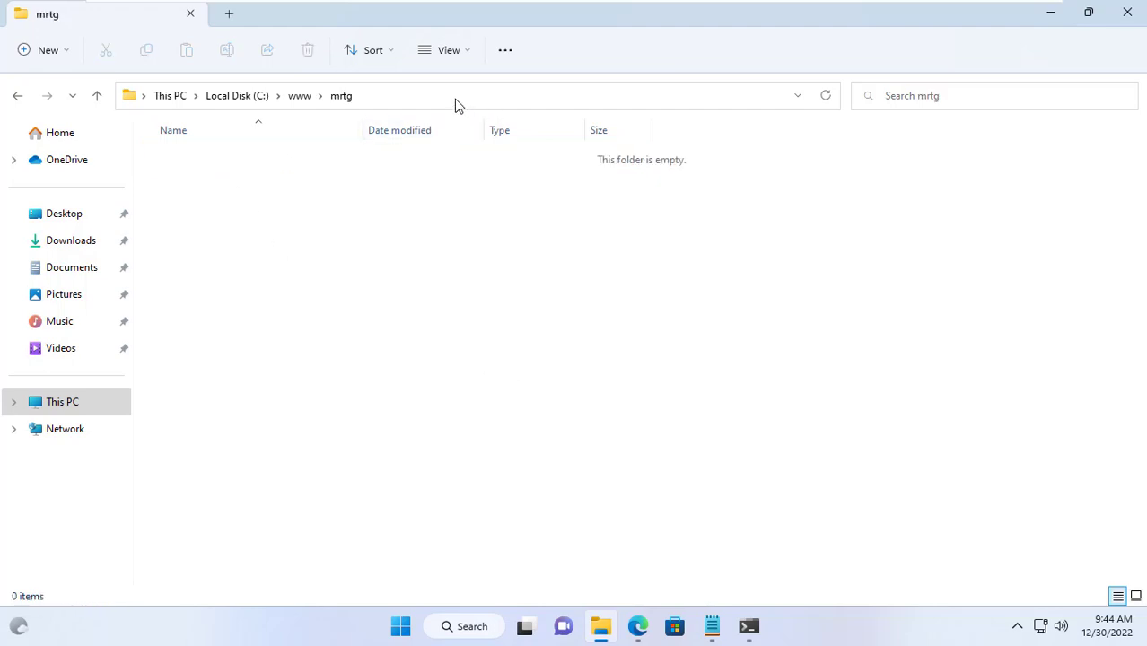
{"action": "left_click", "coordinate": [454, 100]}
{"action": "left_click_drag", "start_coordinate": [233, 97], "coordinate": [107, 95]}
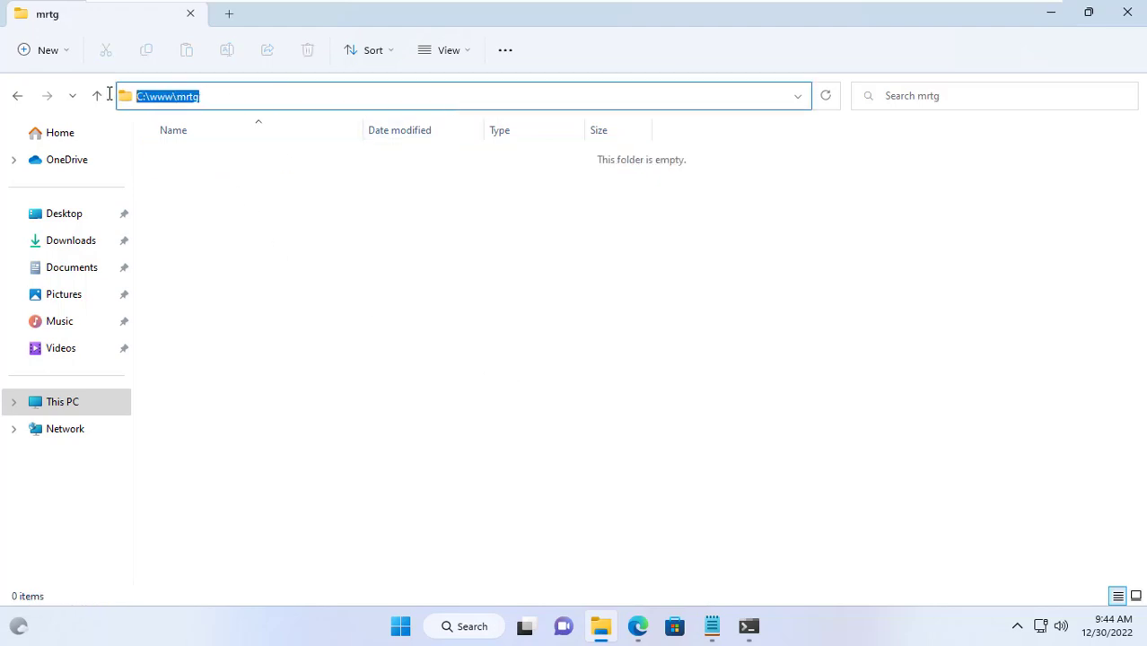
Step: Check the WorkDir c:\www\mrtg line in mrtg.cfg
{"action": "left_click", "coordinate": [1129, 14]}
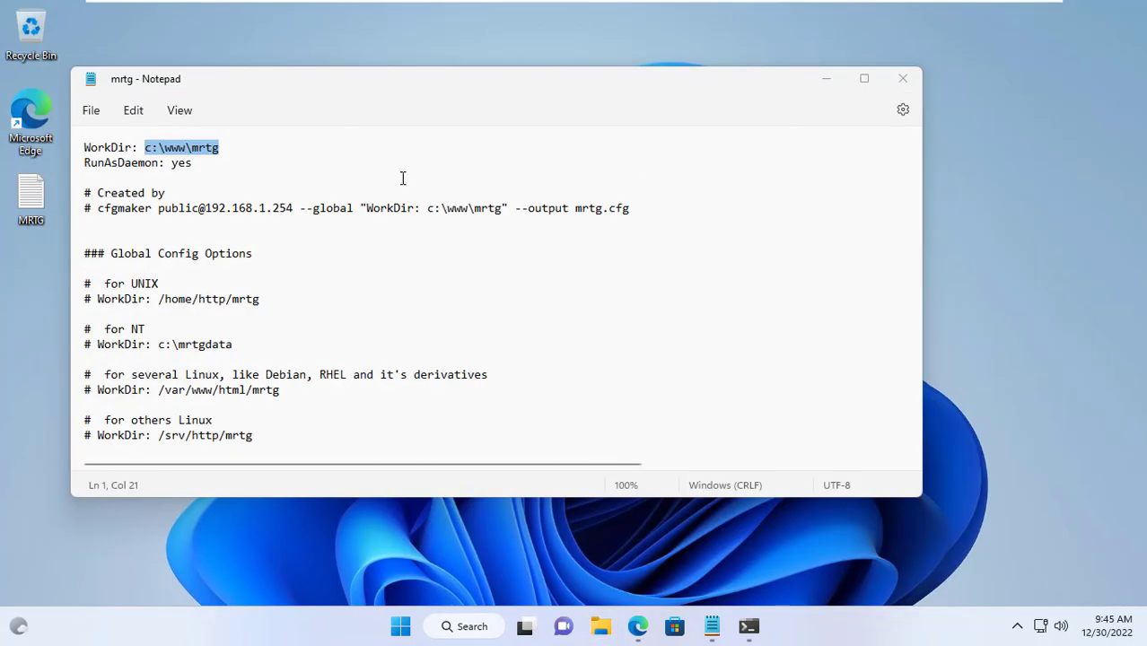
{"action": "left_click", "coordinate": [154, 147]}
{"action": "left_click_drag", "start_coordinate": [147, 147], "coordinate": [276, 146]}
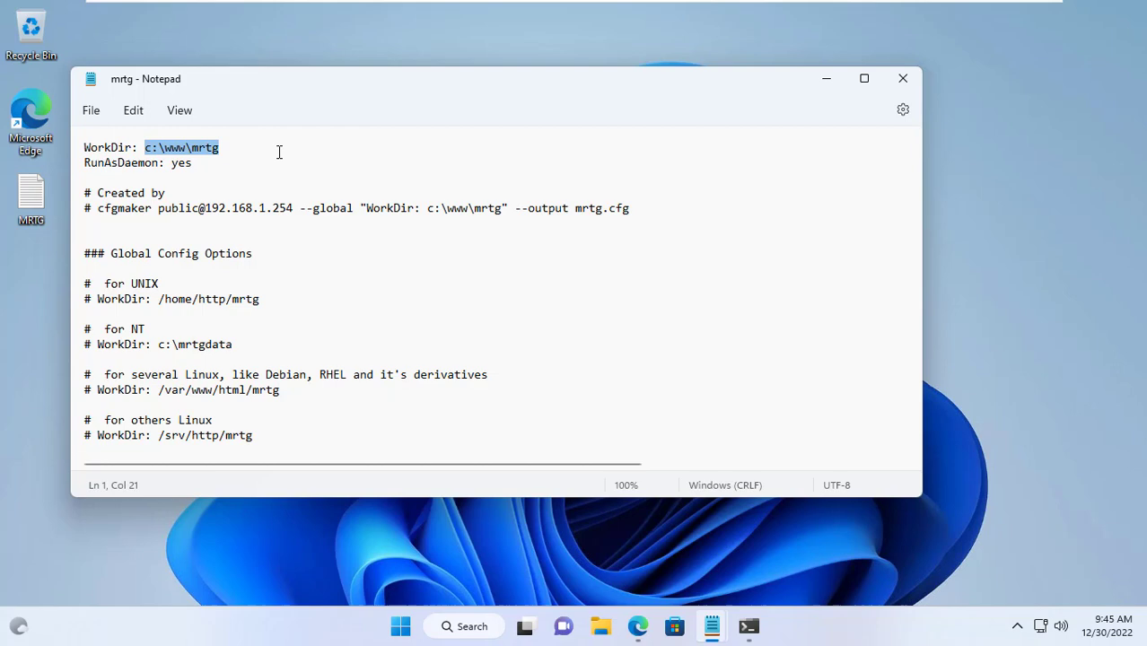
{"action": "left_click", "coordinate": [279, 151]}
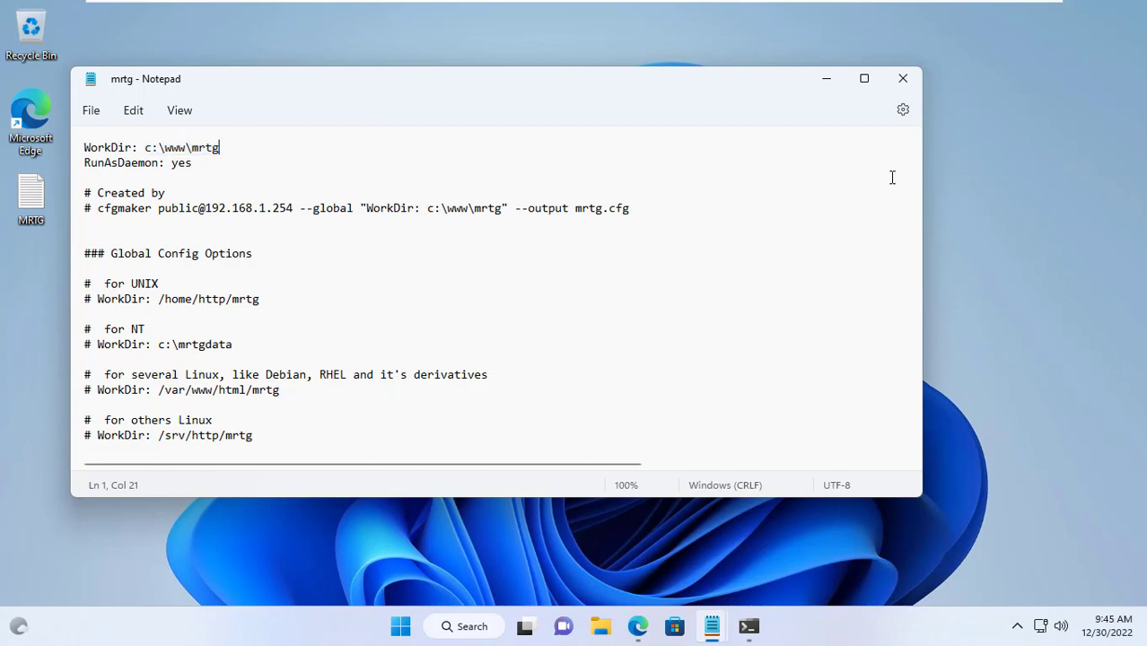
{"action": "left_click_drag", "start_coordinate": [917, 154], "coordinate": [921, 466]}
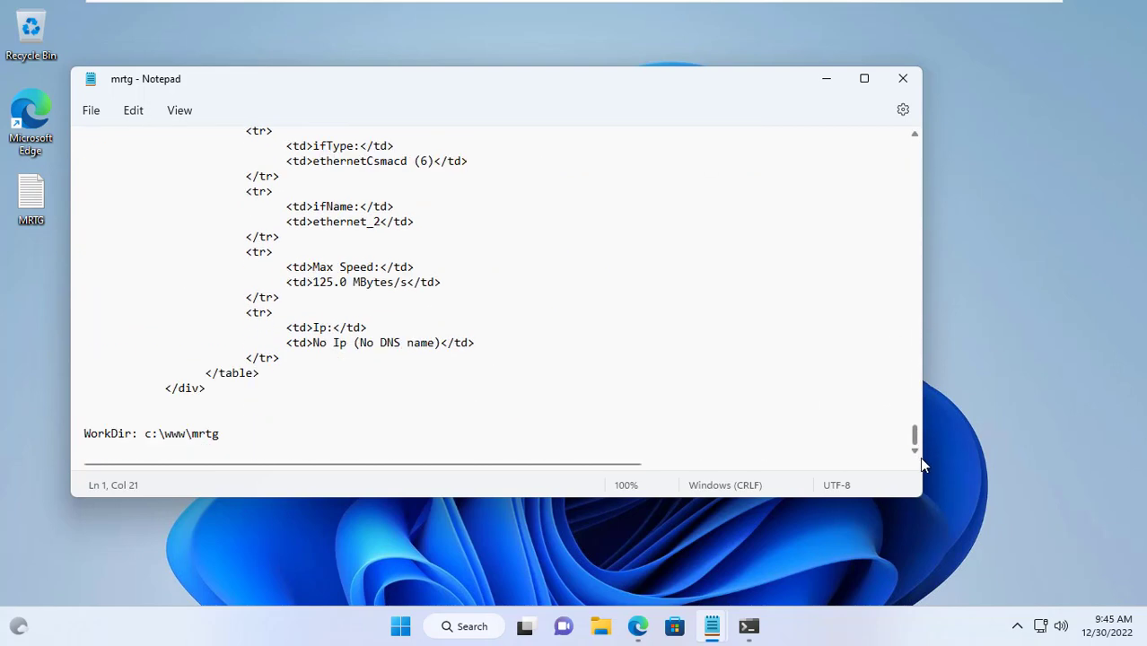
{"action": "left_click", "coordinate": [166, 416]}
Step: Note 'MIB Browser' under '3. CPU monitoring' in the notes and type 'mib' into Google
{"action": "key", "text": "alt+Tab"}
{"action": "left_click_drag", "start_coordinate": [125, 204], "coordinate": [83, 204]}
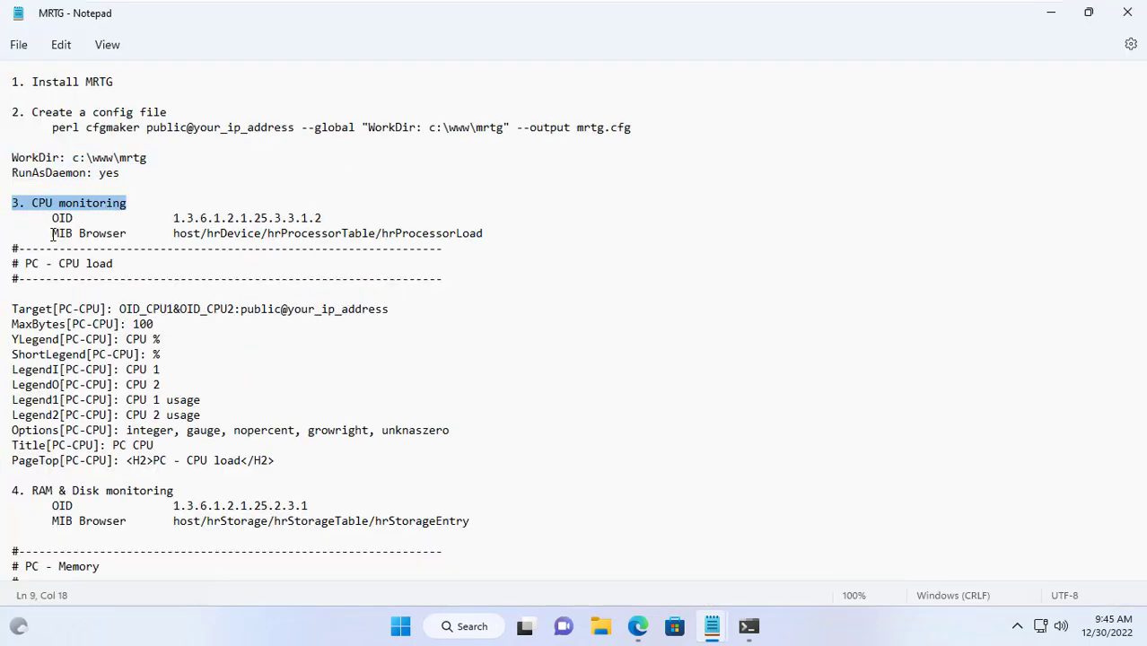
{"action": "left_click_drag", "start_coordinate": [53, 233], "coordinate": [136, 233]}
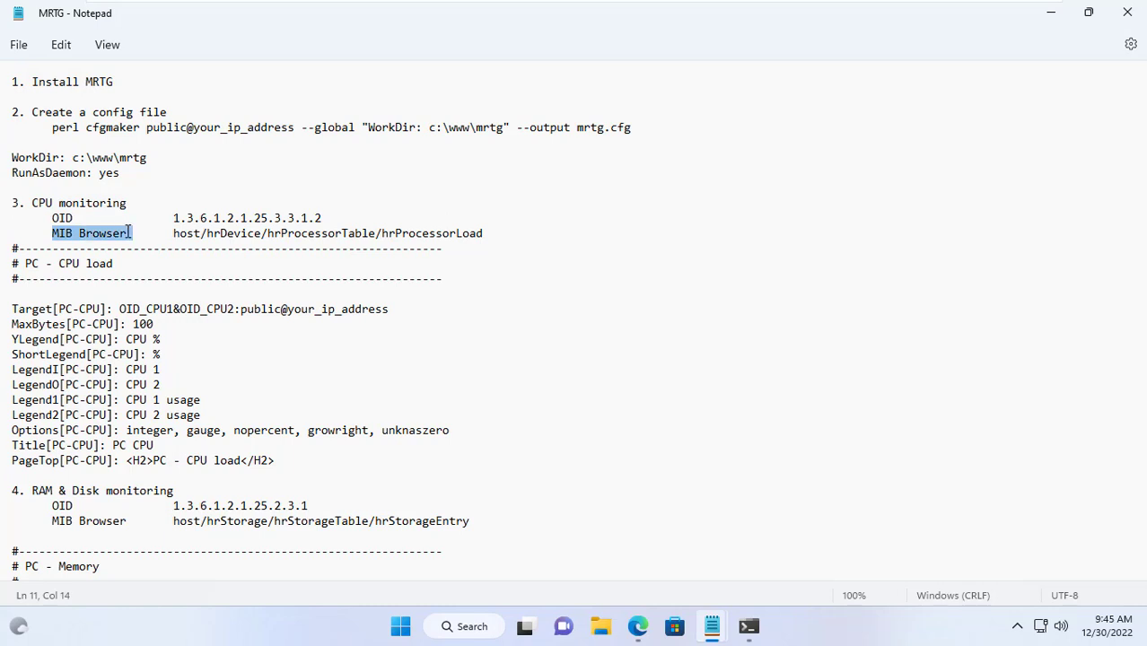
{"action": "key", "text": "alt+Tab"}
{"action": "type", "text": "mib"}
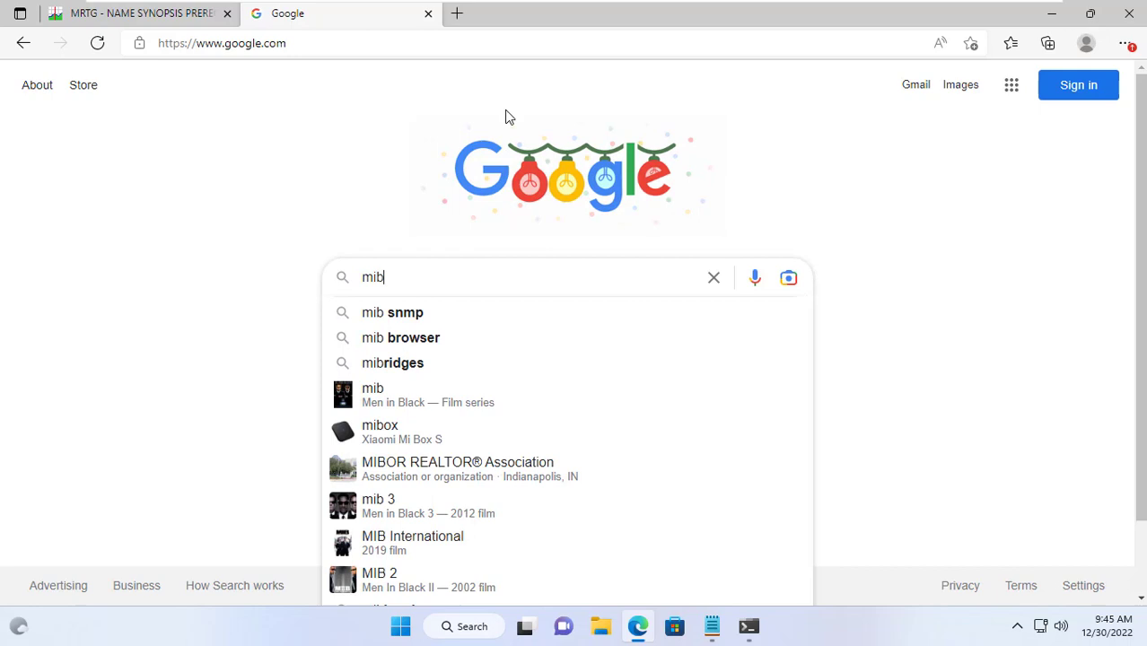
Step: Search Google for 'mib browser' and open the 'MIB Browser - iReasoning' result
{"action": "left_click", "coordinate": [436, 343]}
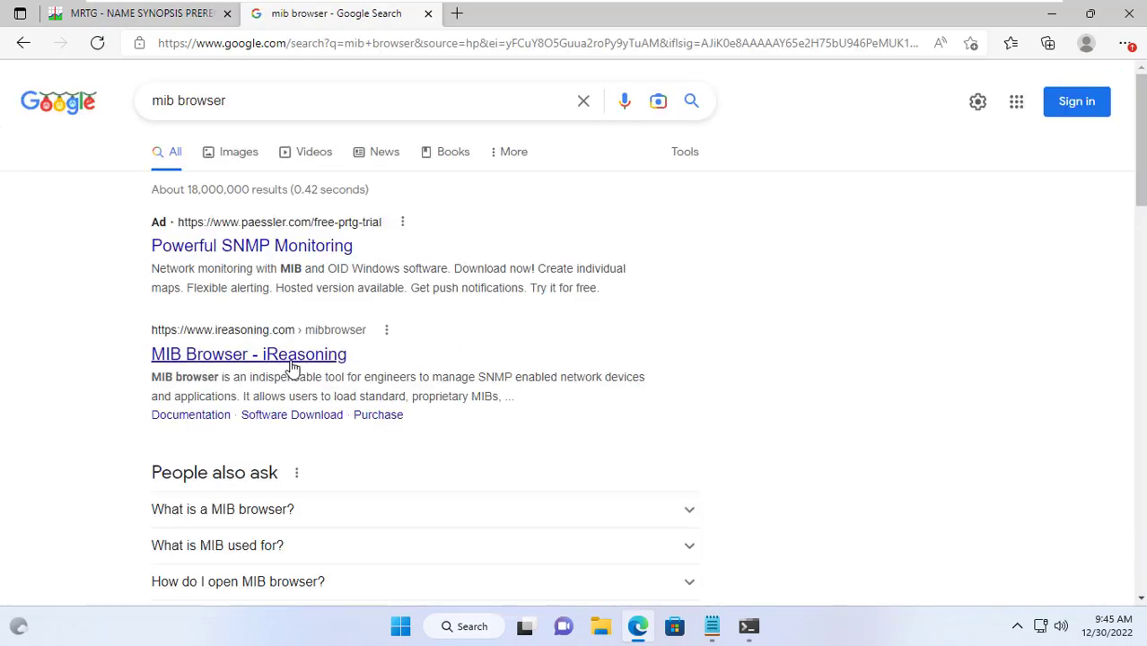
{"action": "left_click", "coordinate": [254, 357]}
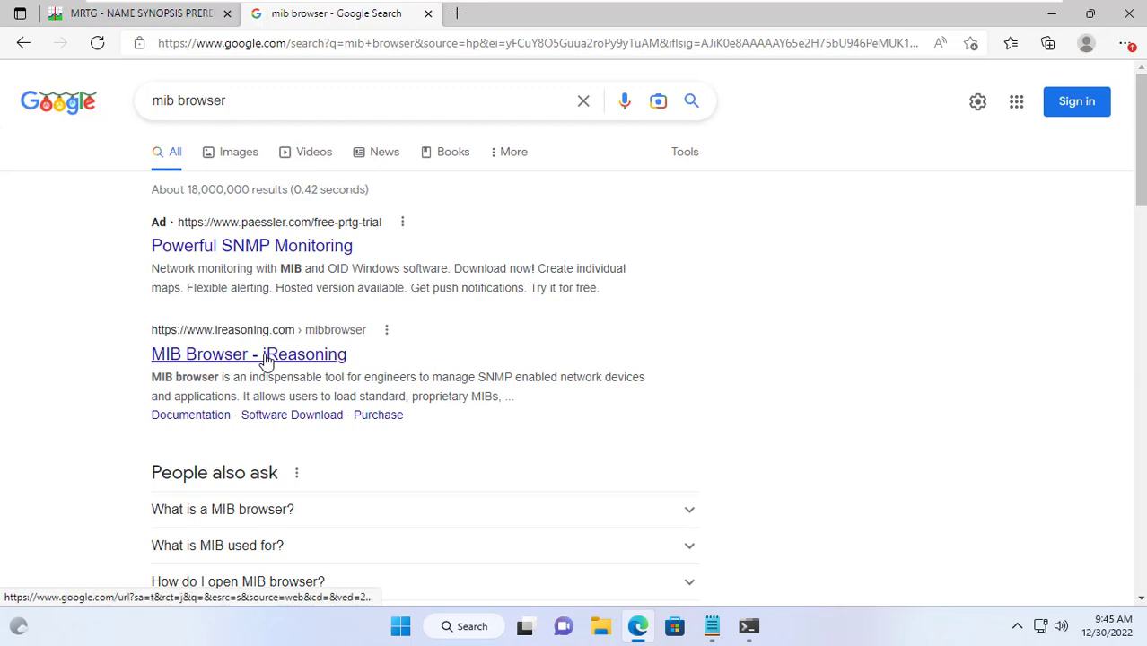
Step: Download the Free Personal Edition Windows installer setup.exe after accepting the license
{"action": "scroll", "coordinate": [664, 395], "scroll_direction": "down", "scroll_amount": 2}
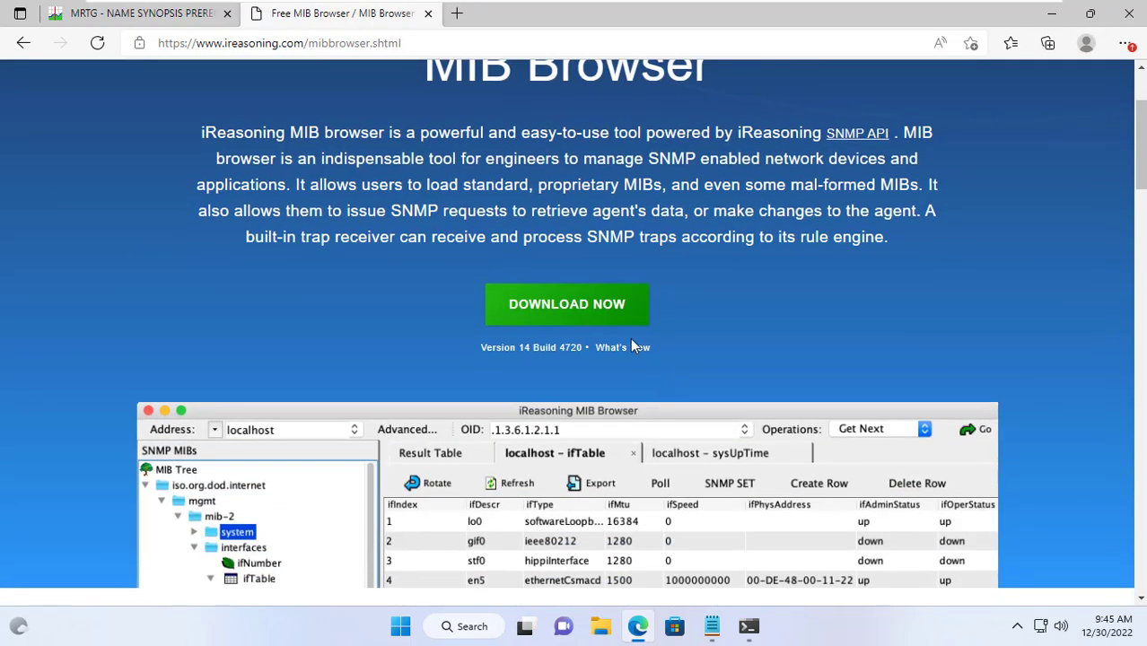
{"action": "left_click", "coordinate": [561, 312]}
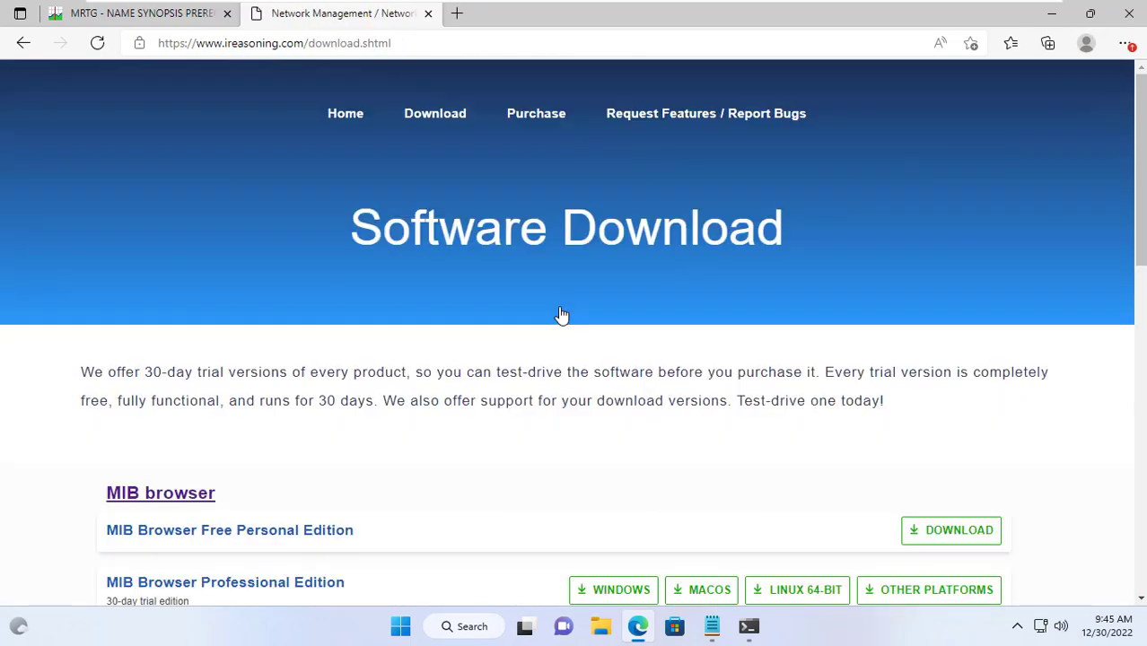
{"action": "scroll", "coordinate": [561, 310], "scroll_direction": "down", "scroll_amount": 2}
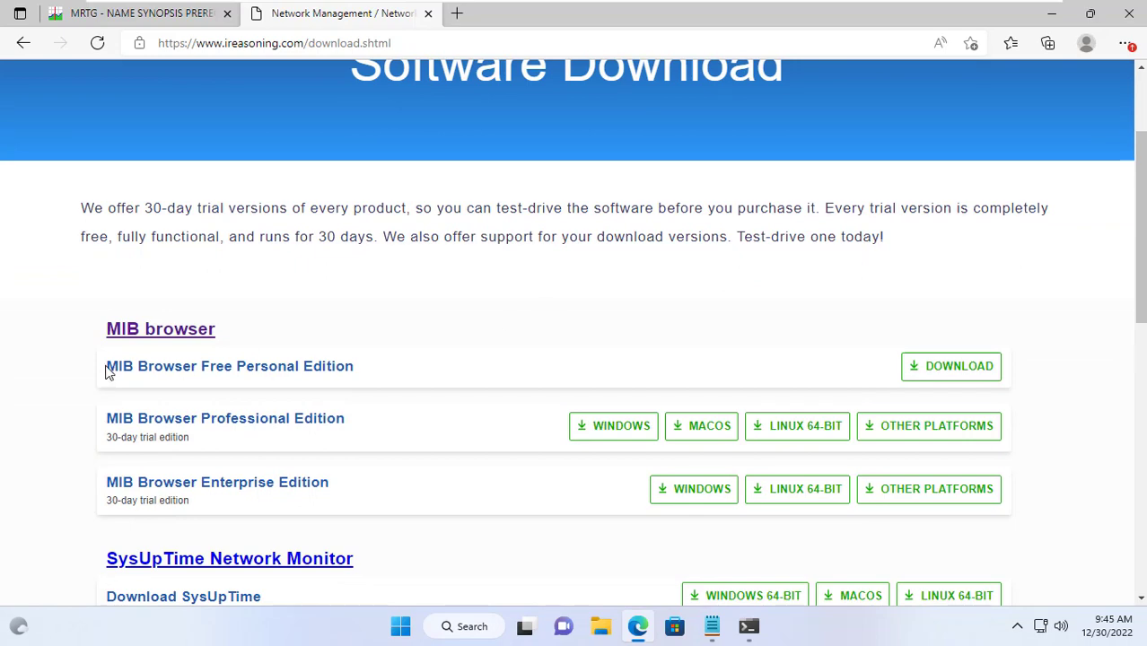
{"action": "left_click_drag", "start_coordinate": [108, 366], "coordinate": [364, 376]}
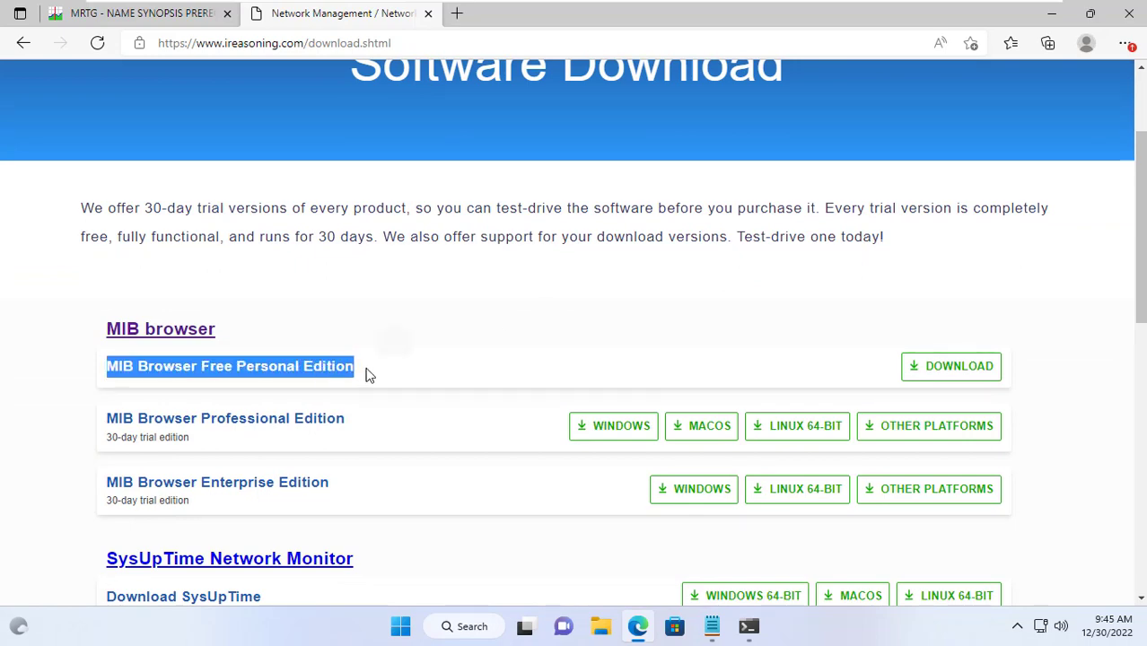
{"action": "left_click", "coordinate": [456, 377]}
{"action": "left_click", "coordinate": [972, 376]}
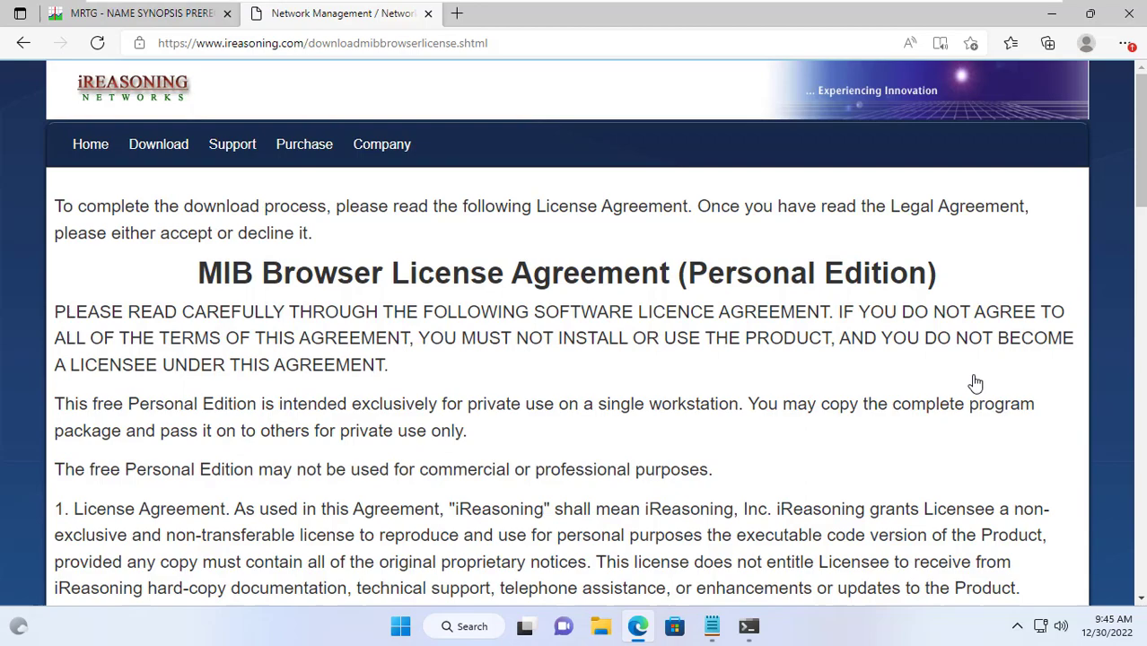
{"action": "scroll", "coordinate": [628, 439], "scroll_direction": "down", "scroll_amount": 15}
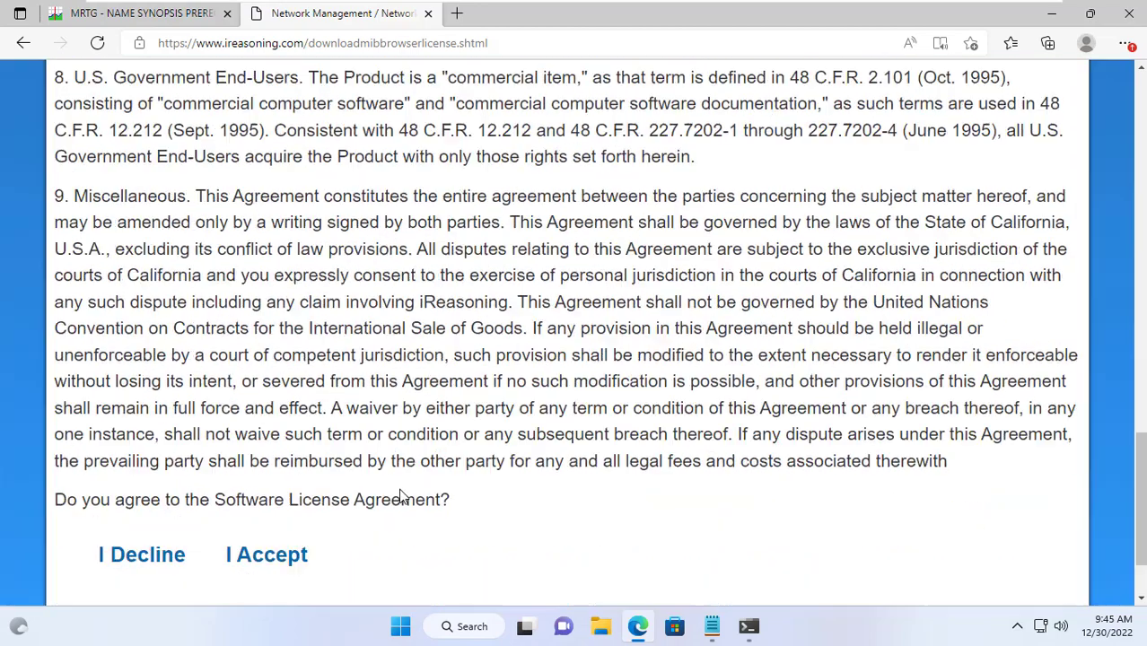
{"action": "left_click", "coordinate": [269, 556]}
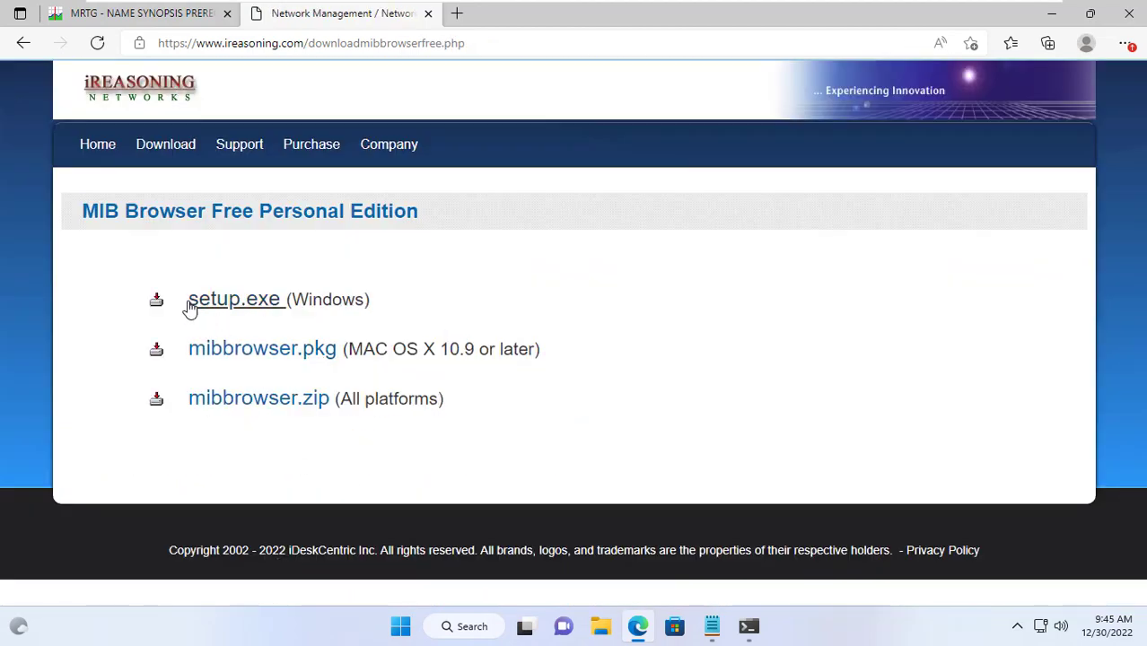
{"action": "left_click", "coordinate": [238, 301]}
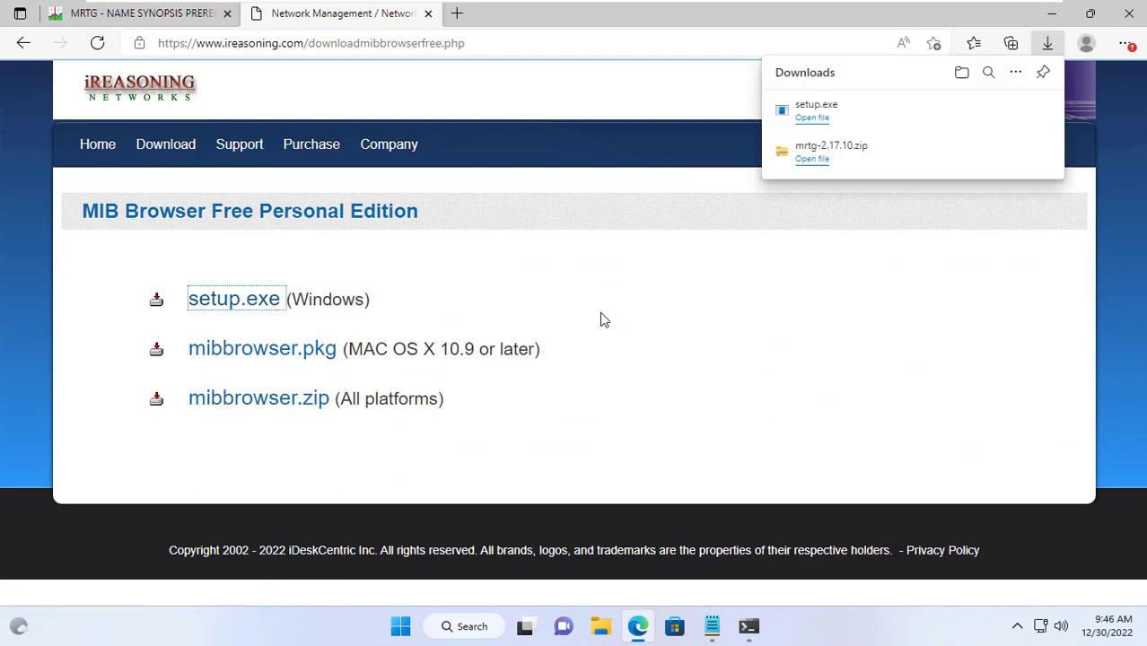
Step: Run setup.exe, approve the UAC prompt, and agree to install MIB Browser
{"action": "left_click", "coordinate": [810, 119]}
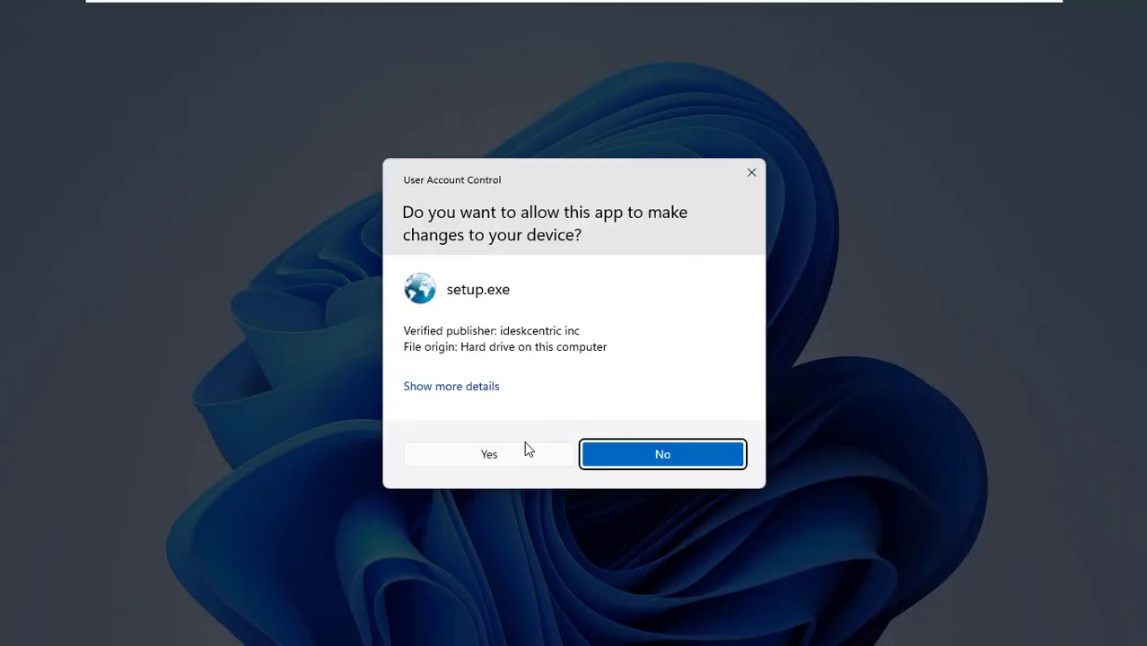
{"action": "left_click", "coordinate": [526, 451]}
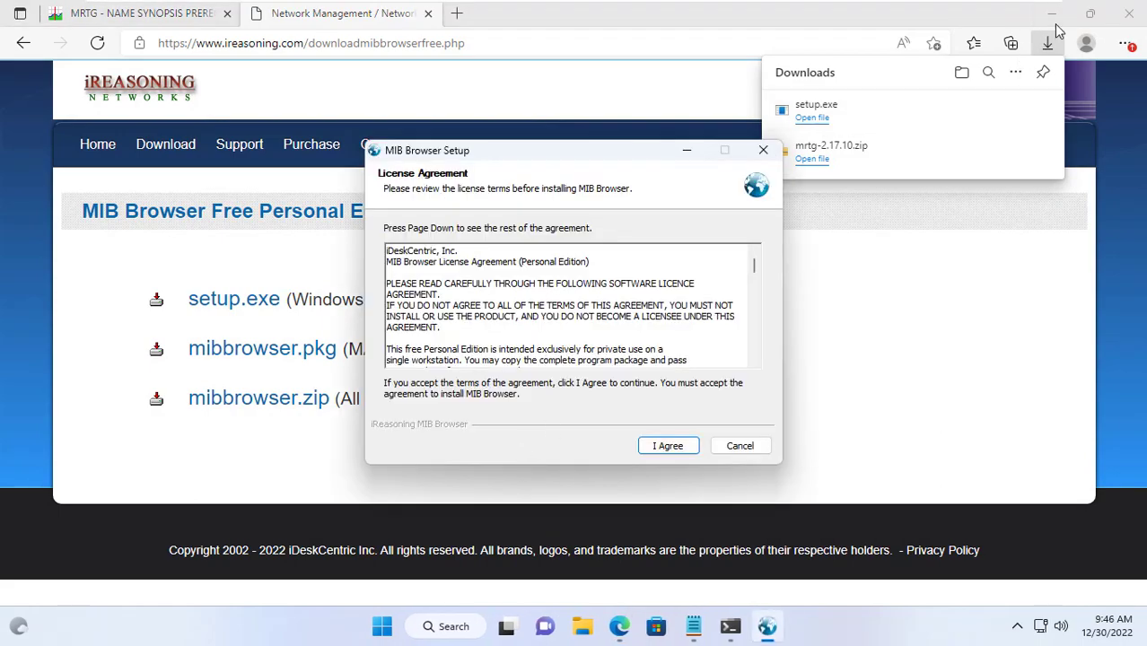
{"action": "left_click", "coordinate": [1051, 13]}
{"action": "left_click", "coordinate": [664, 446]}
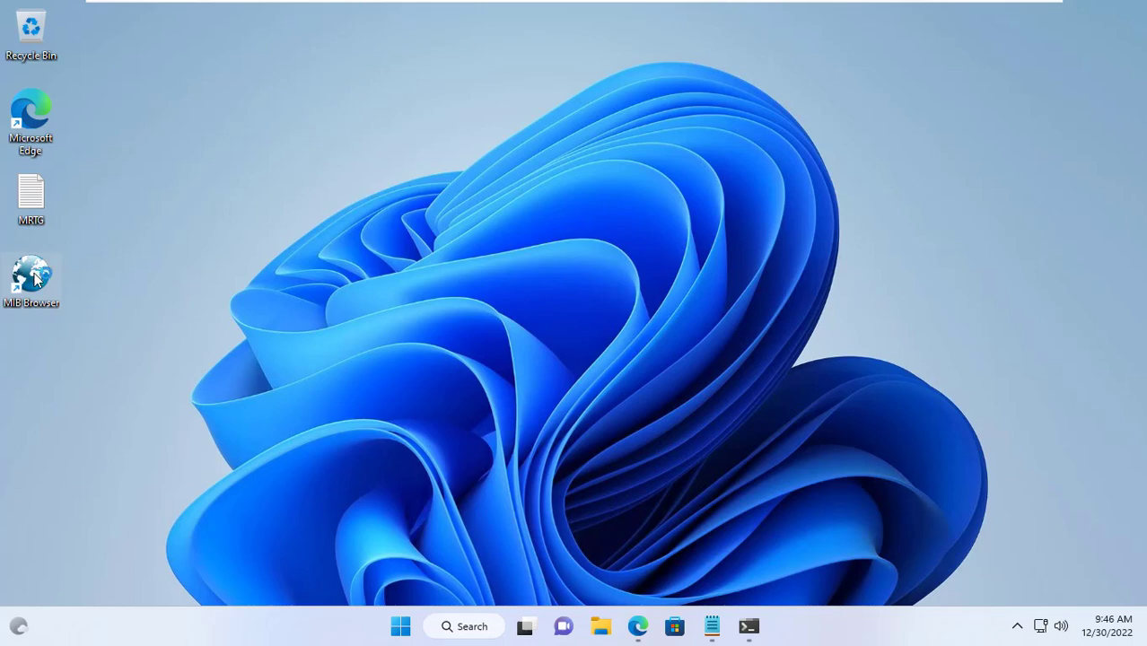
Step: Launch MIB Browser maximized and set the agent address to 192.168.1.254
{"action": "double_click", "coordinate": [36, 279]}
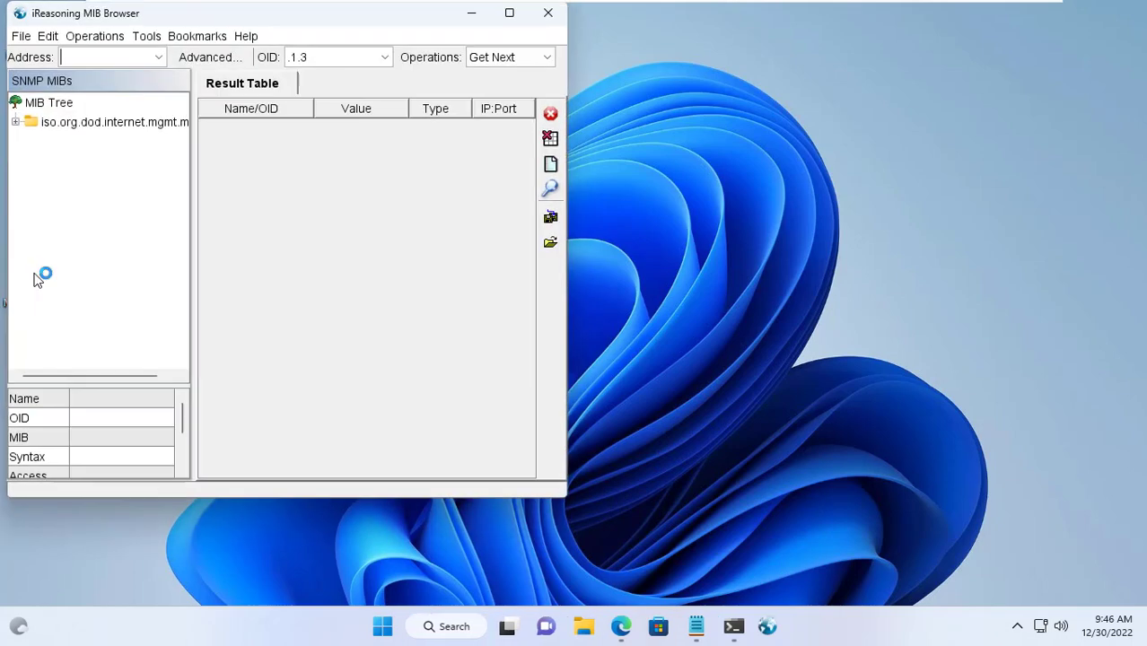
{"action": "left_click", "coordinate": [507, 12]}
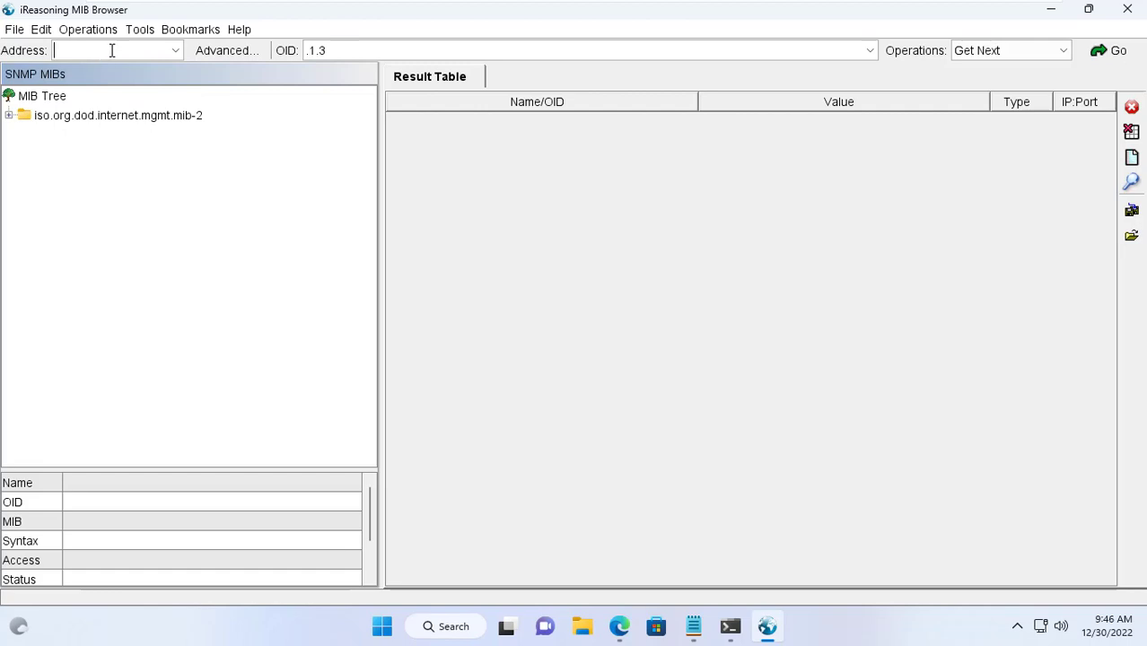
{"action": "left_click", "coordinate": [114, 49]}
{"action": "type", "text": "192.168.1.254"}
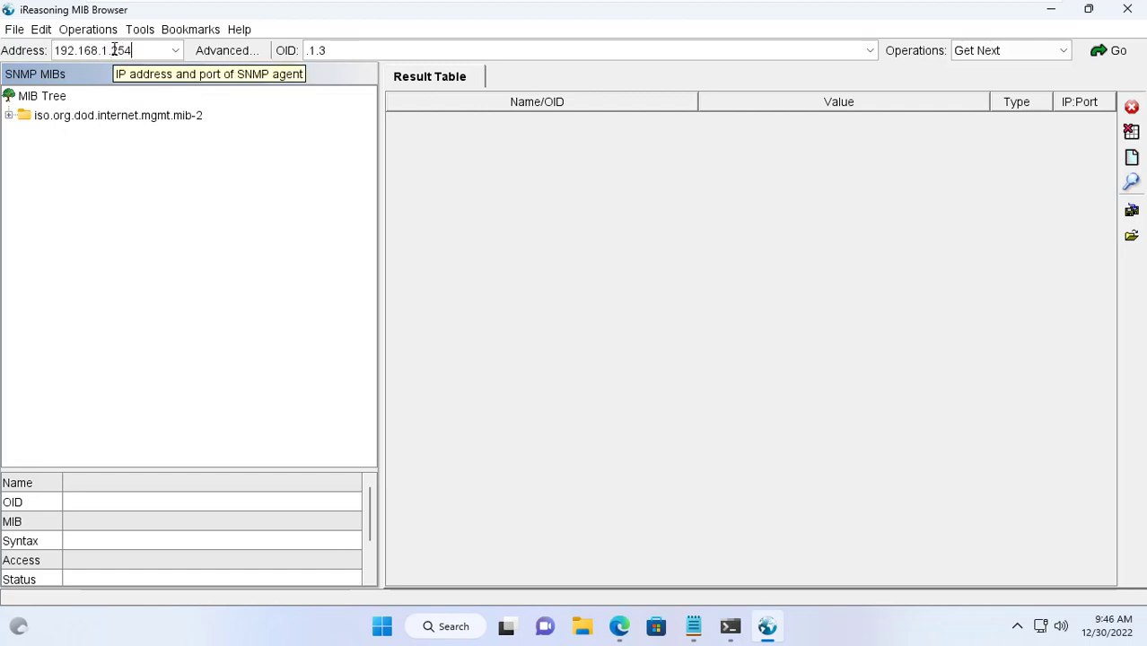
{"action": "left_click_drag", "start_coordinate": [137, 52], "coordinate": [47, 49]}
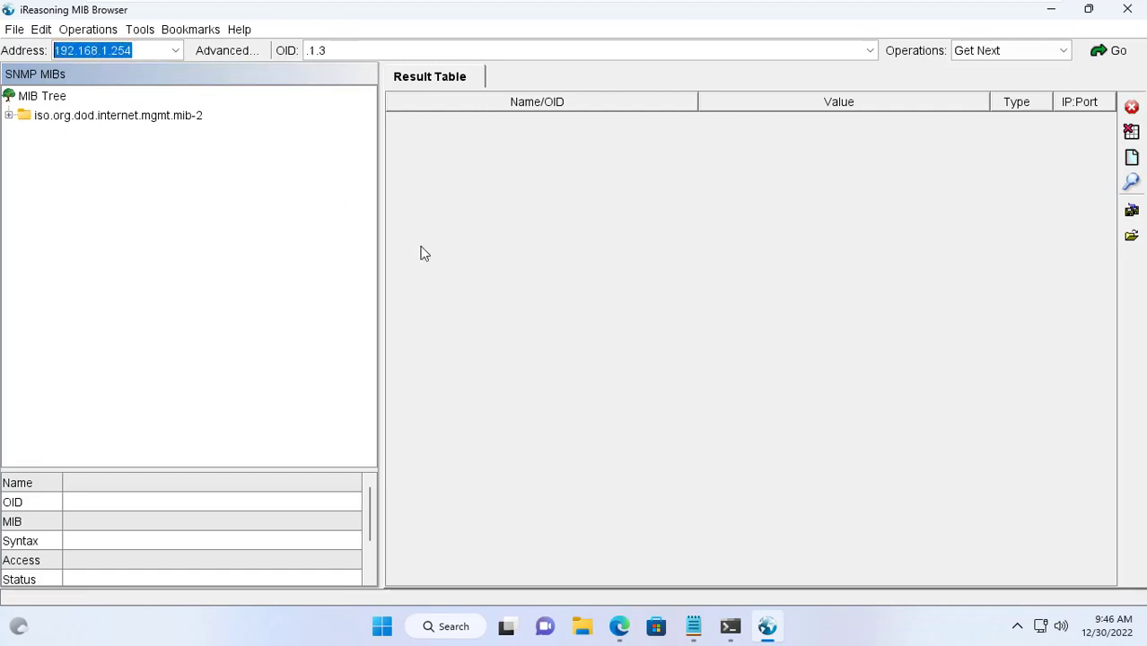
Step: Copy the CPU monitoring OID from the MRTG notes
{"action": "mouse_move", "coordinate": [693, 626]}
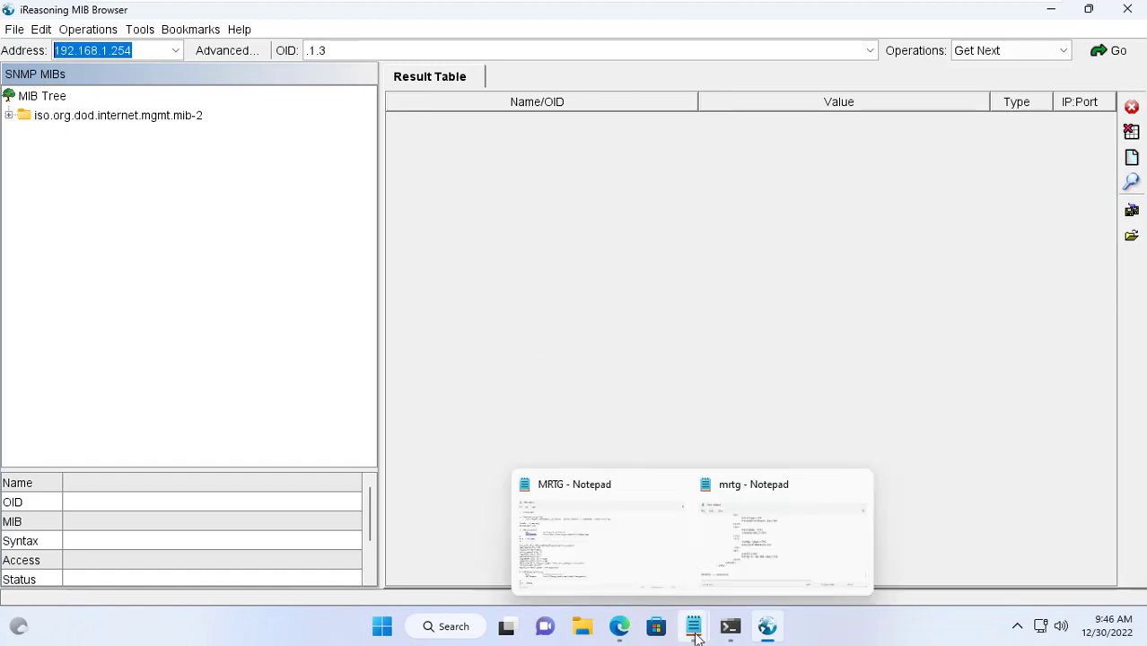
{"action": "left_click", "coordinate": [651, 566]}
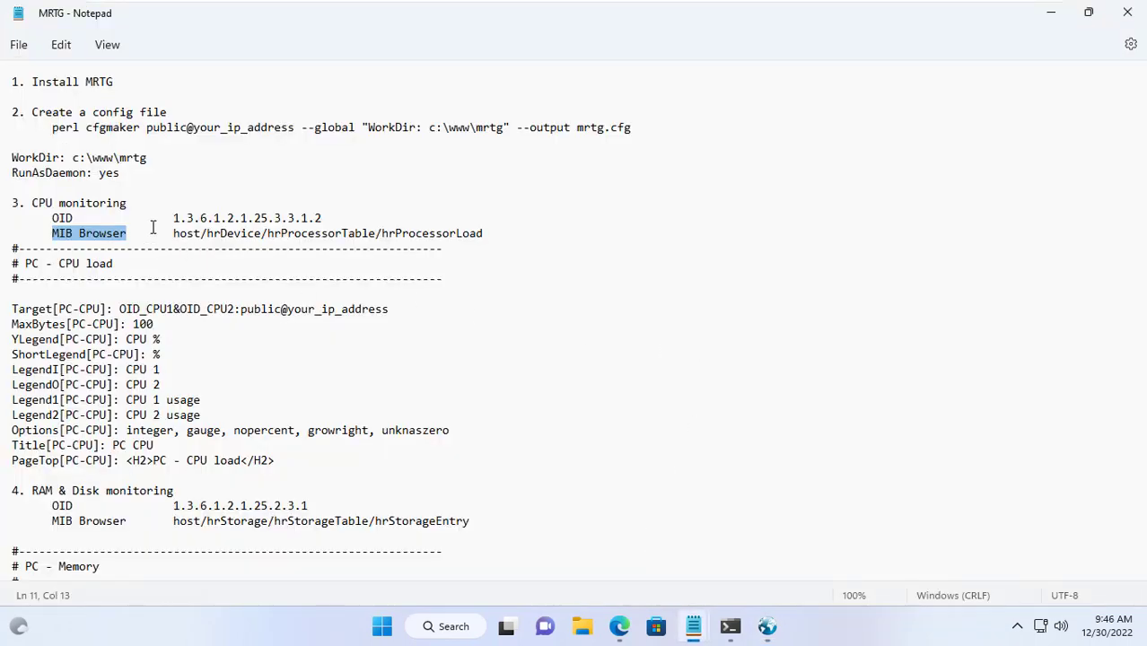
{"action": "left_click_drag", "start_coordinate": [173, 218], "coordinate": [349, 221]}
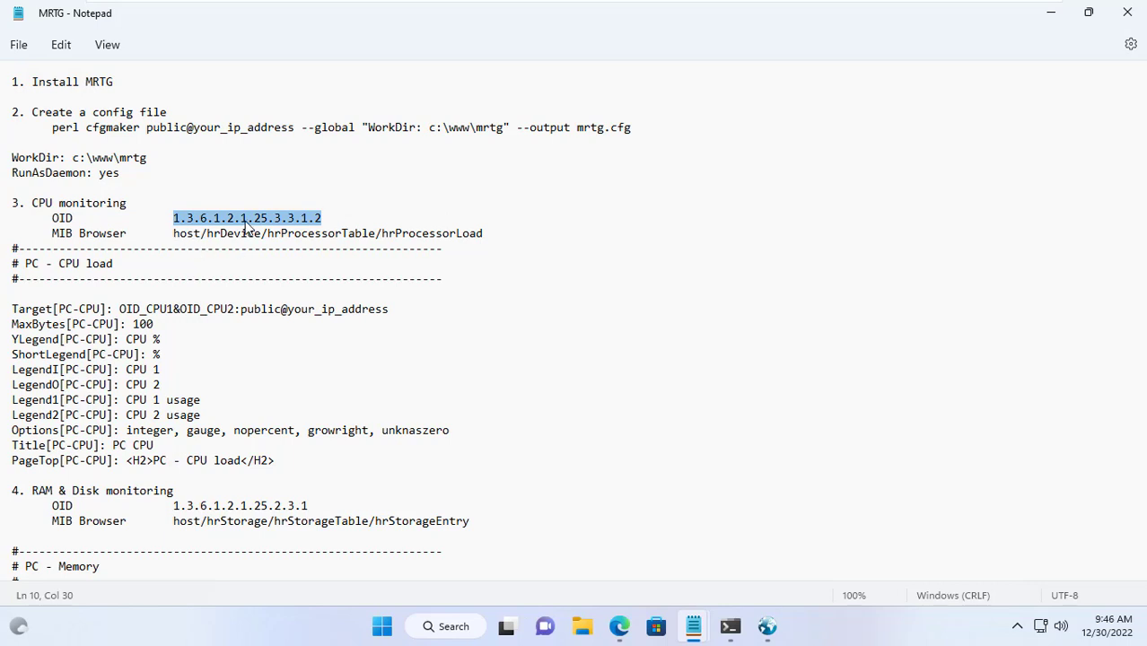
{"action": "left_click_drag", "start_coordinate": [175, 235], "coordinate": [495, 235]}
{"action": "left_click_drag", "start_coordinate": [173, 218], "coordinate": [335, 219]}
{"action": "right_click", "coordinate": [316, 226]}
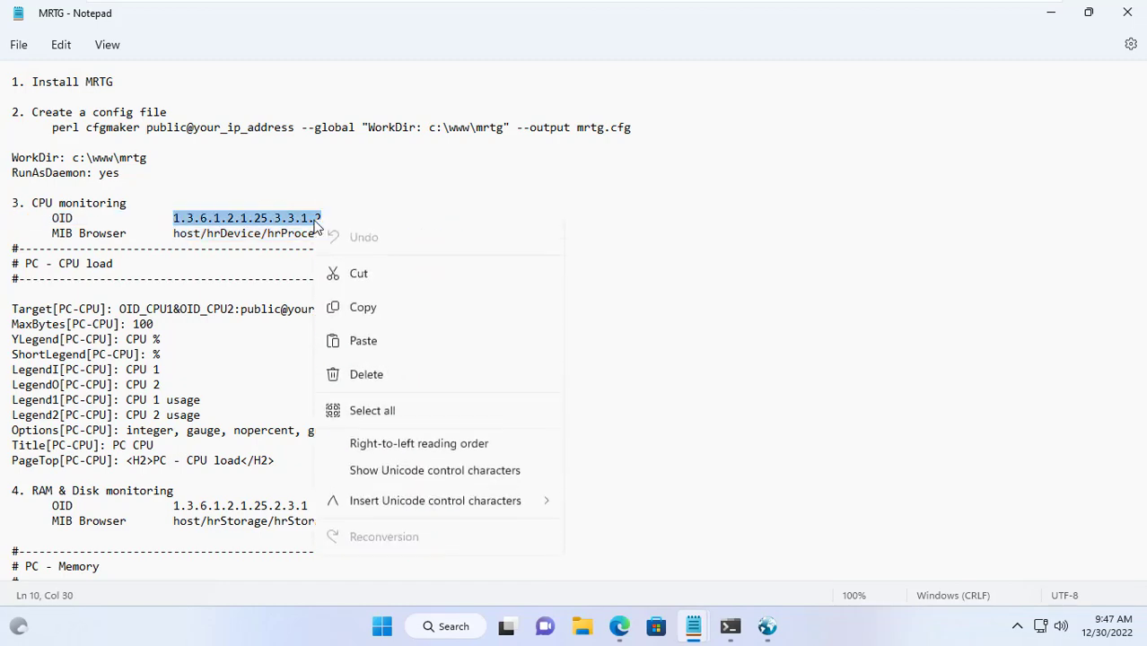
{"action": "left_click", "coordinate": [374, 312]}
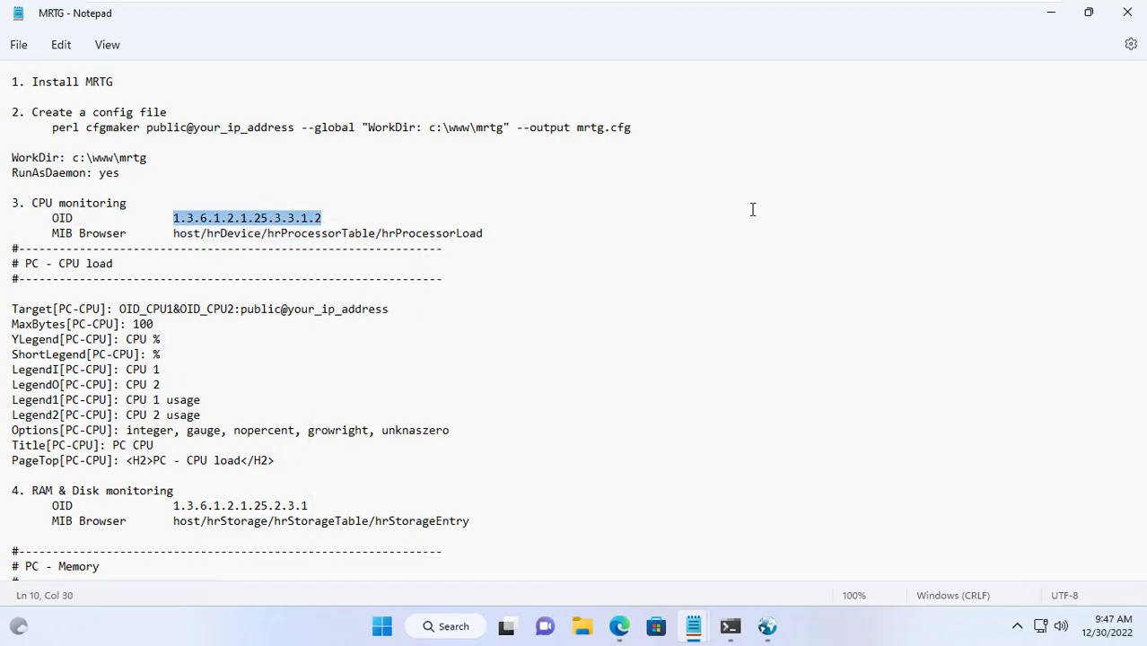
Step: Paste the CPU OID into MIB Browser and run Get Next twice for hrProcessorLoad.3 = 9 and .4 = 8
{"action": "left_click", "coordinate": [1050, 14]}
{"action": "left_click", "coordinate": [682, 55]}
{"action": "key", "text": "ctrl+a"}
{"action": "key", "text": "ctrl+v"}
{"action": "left_click", "coordinate": [1110, 51]}
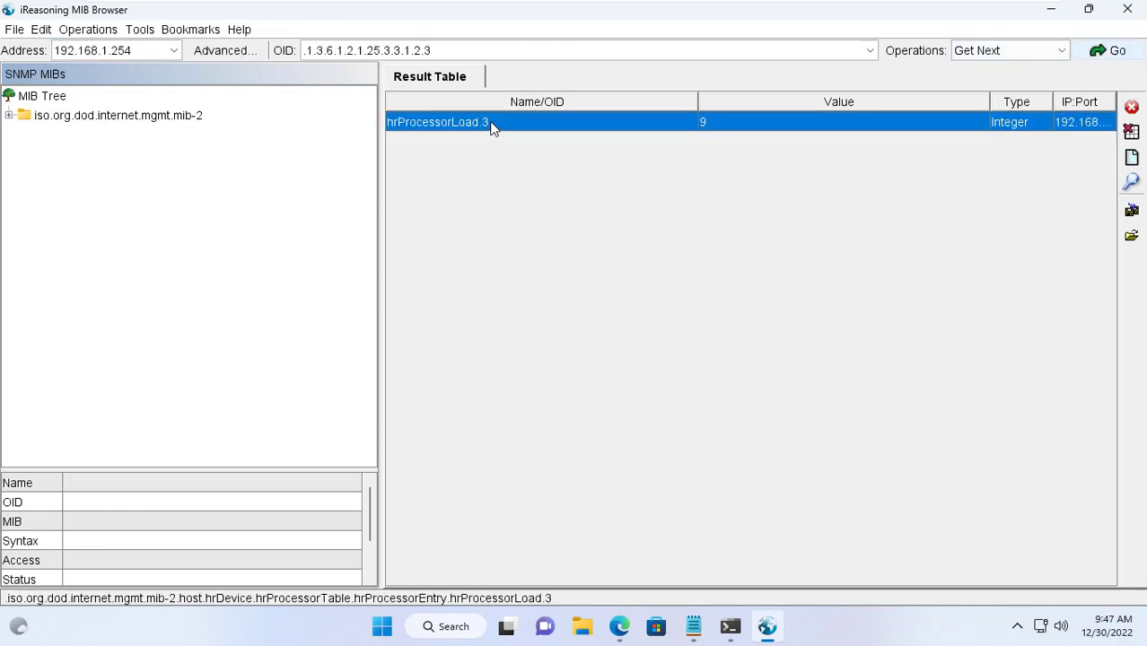
{"action": "left_click", "coordinate": [1105, 51]}
Step: Trace hrProcessorLoad through host > hrDevice > hrProcessorTable, then select the notes' 'PC - CPU load' block
{"action": "left_click", "coordinate": [482, 125]}
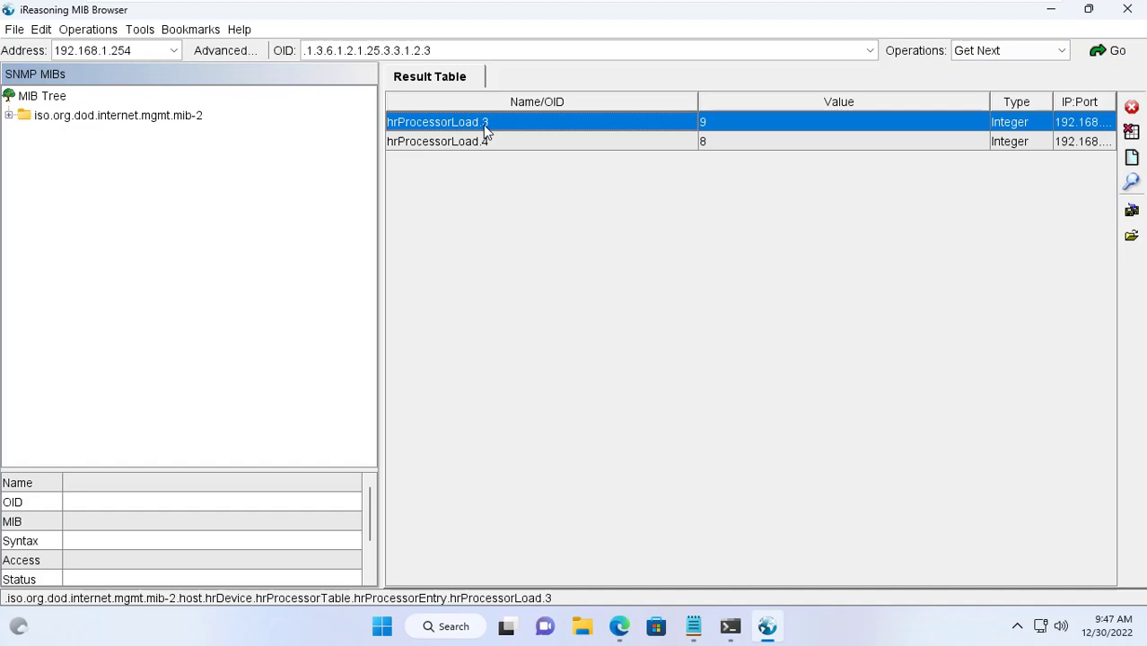
{"action": "double_click", "coordinate": [483, 124]}
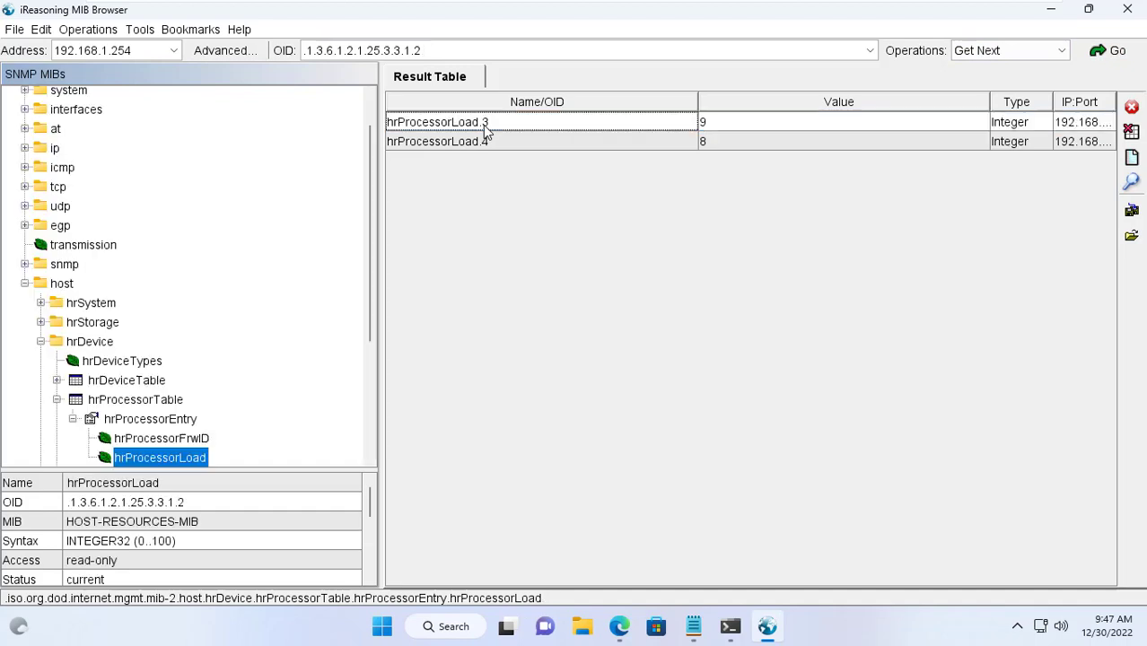
{"action": "left_click", "coordinate": [63, 284]}
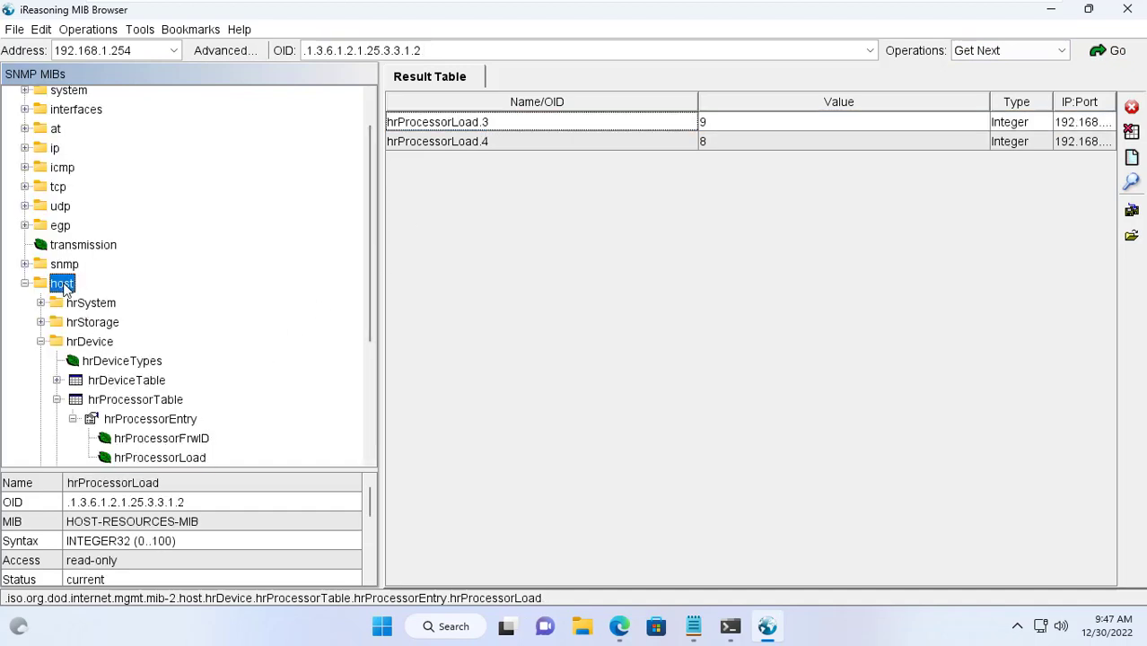
{"action": "left_click", "coordinate": [92, 343]}
{"action": "left_click", "coordinate": [154, 406]}
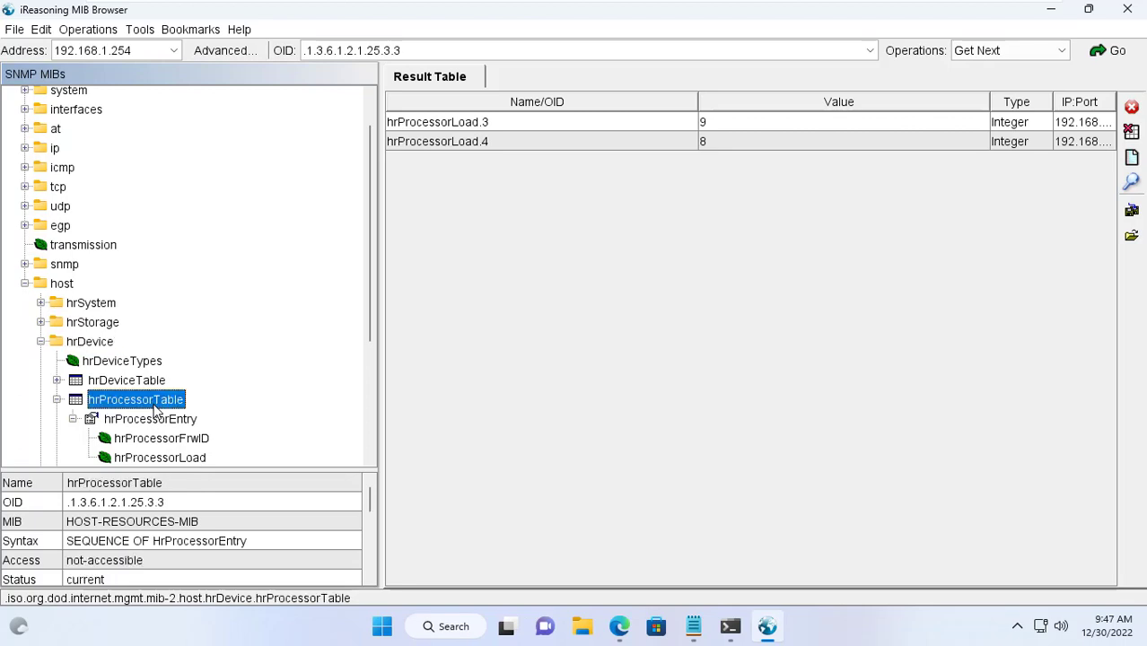
{"action": "left_click", "coordinate": [171, 457]}
{"action": "left_click", "coordinate": [458, 126]}
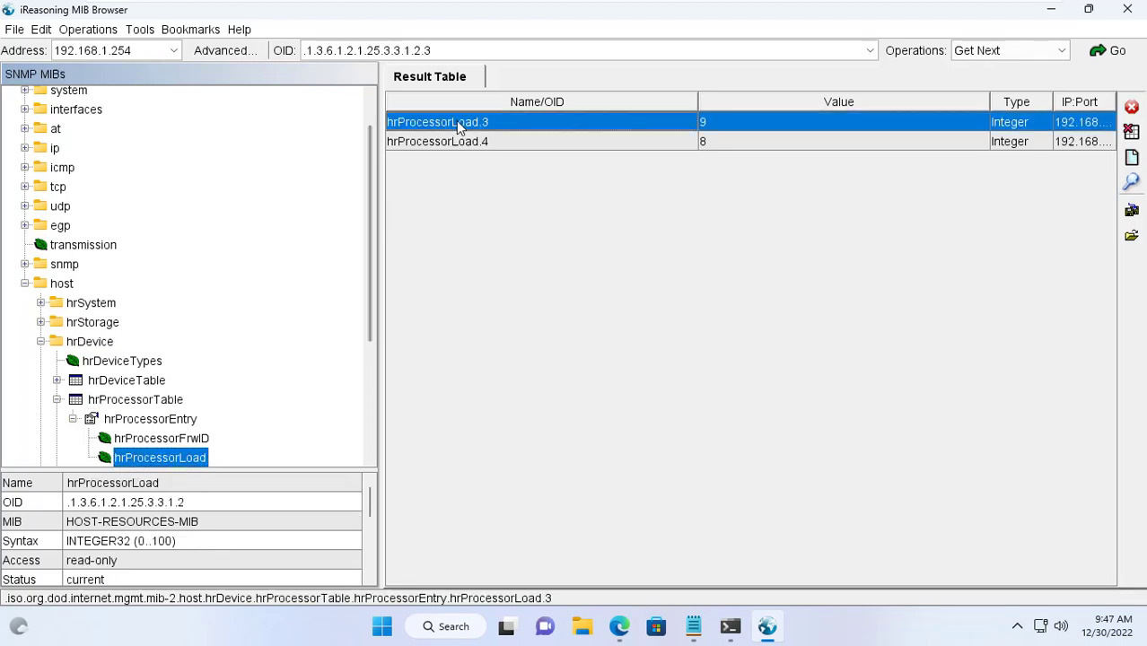
{"action": "key", "text": "alt+Tab"}
{"action": "left_click_drag", "start_coordinate": [11, 251], "coordinate": [302, 465]}
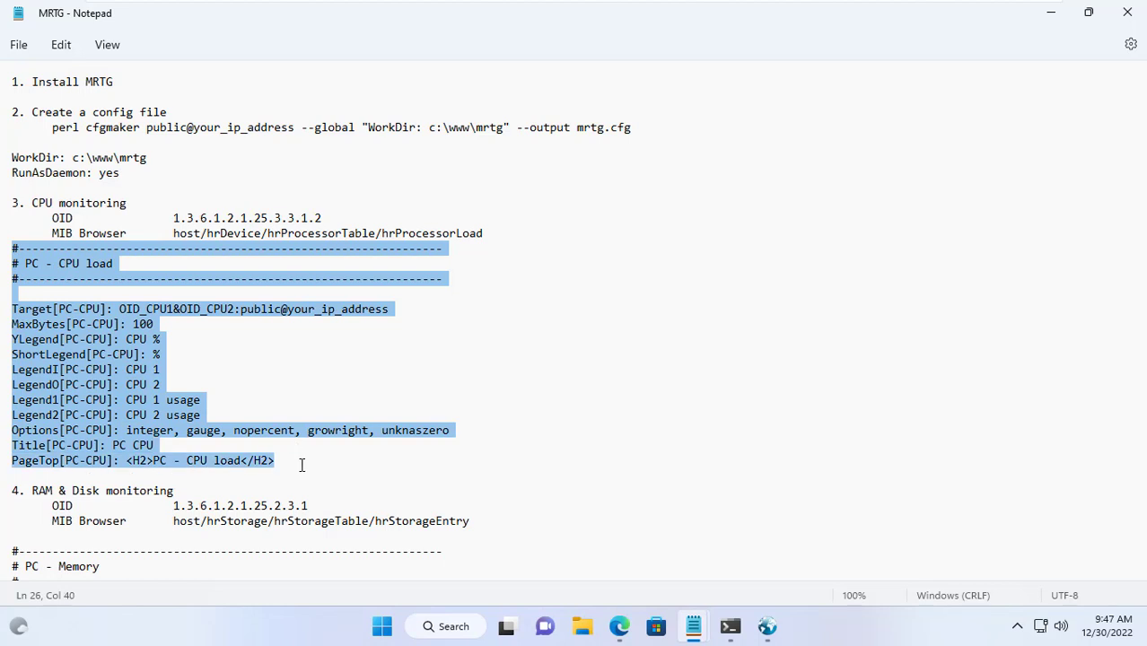
Step: Copy the PC - CPU load block from the MRTG notes and paste it above WorkDir in the mrtg config
{"action": "right_click", "coordinate": [130, 346]}
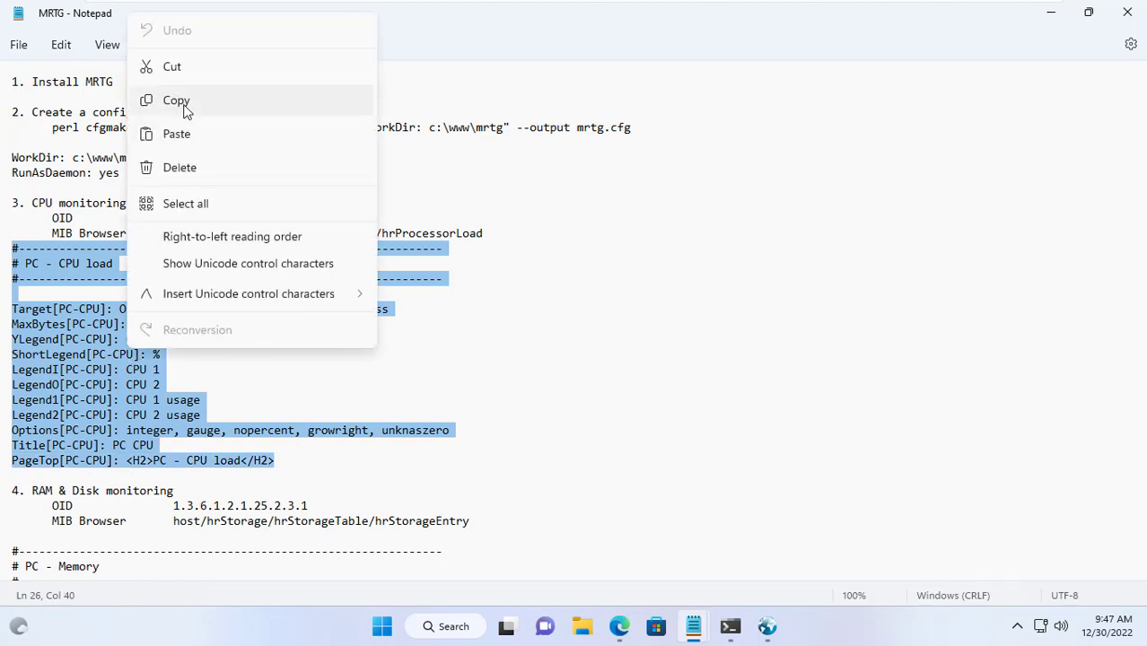
{"action": "left_click", "coordinate": [184, 103]}
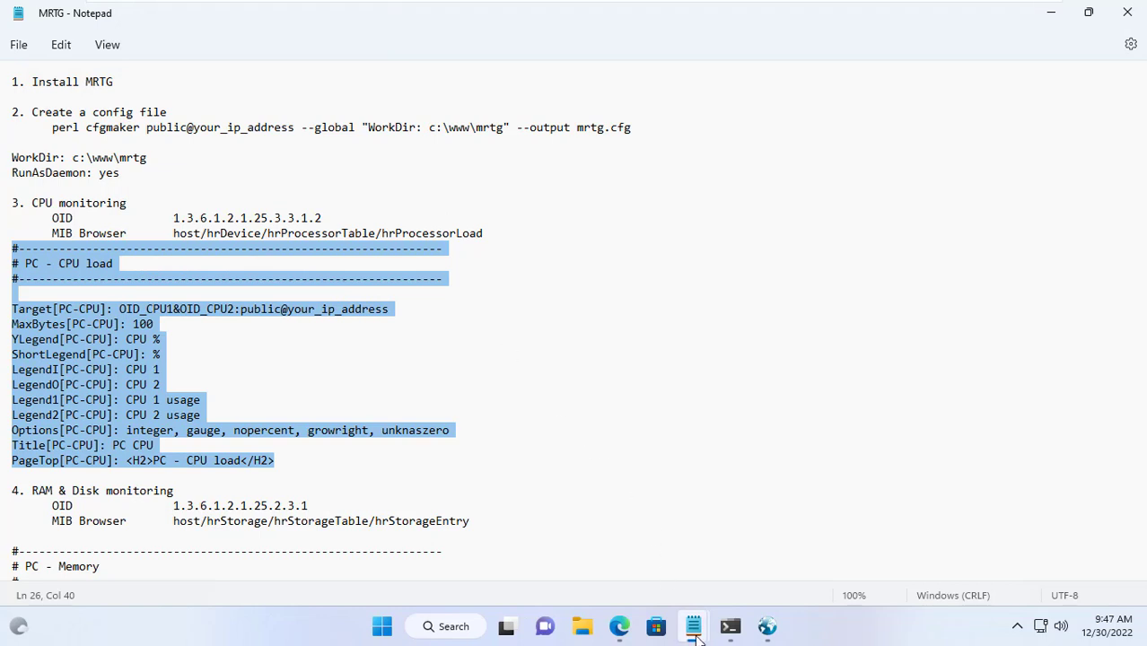
{"action": "mouse_move", "coordinate": [697, 638]}
{"action": "left_click", "coordinate": [699, 579]}
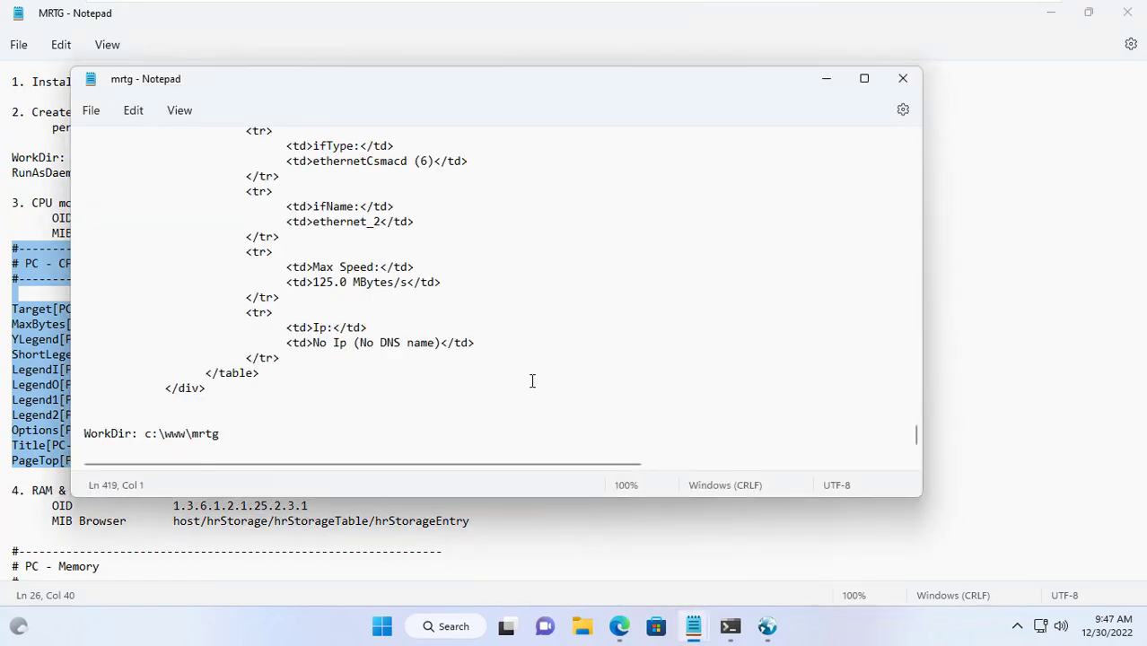
{"action": "right_click", "coordinate": [126, 416]}
{"action": "left_click", "coordinate": [190, 200]}
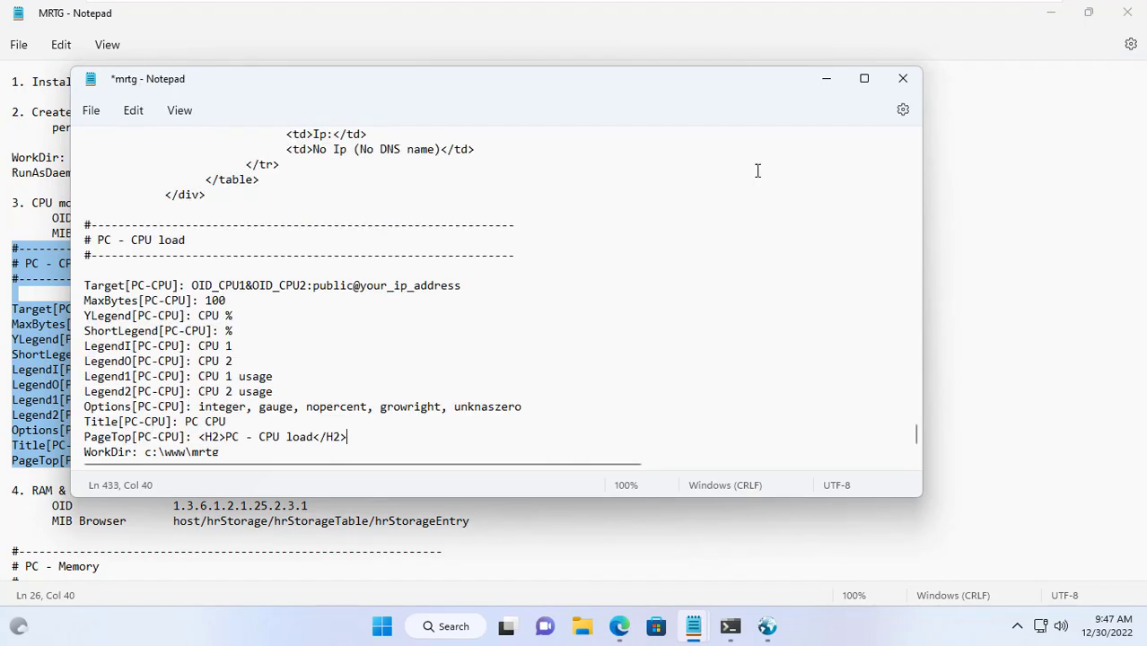
Step: Replace the your_ip_address placeholder with 192.168.1.254 and save the config
{"action": "left_click", "coordinate": [865, 79]}
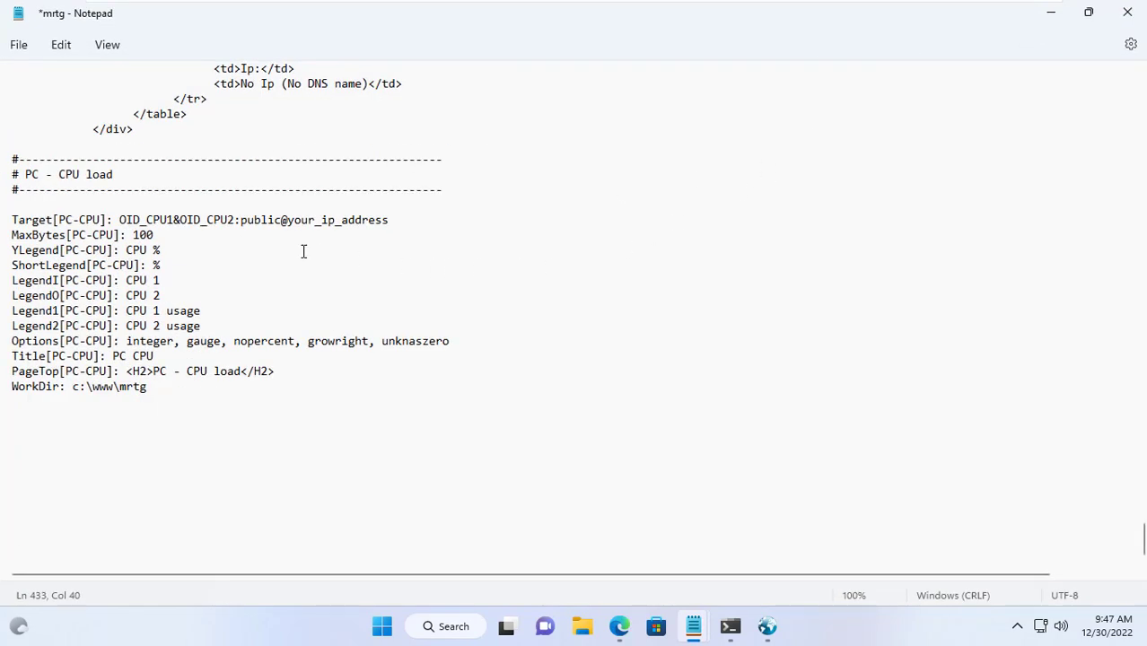
{"action": "left_click_drag", "start_coordinate": [289, 219], "coordinate": [409, 218]}
{"action": "type", "text": "192.168.1.254"}
{"action": "key", "text": "ctrl+s"}
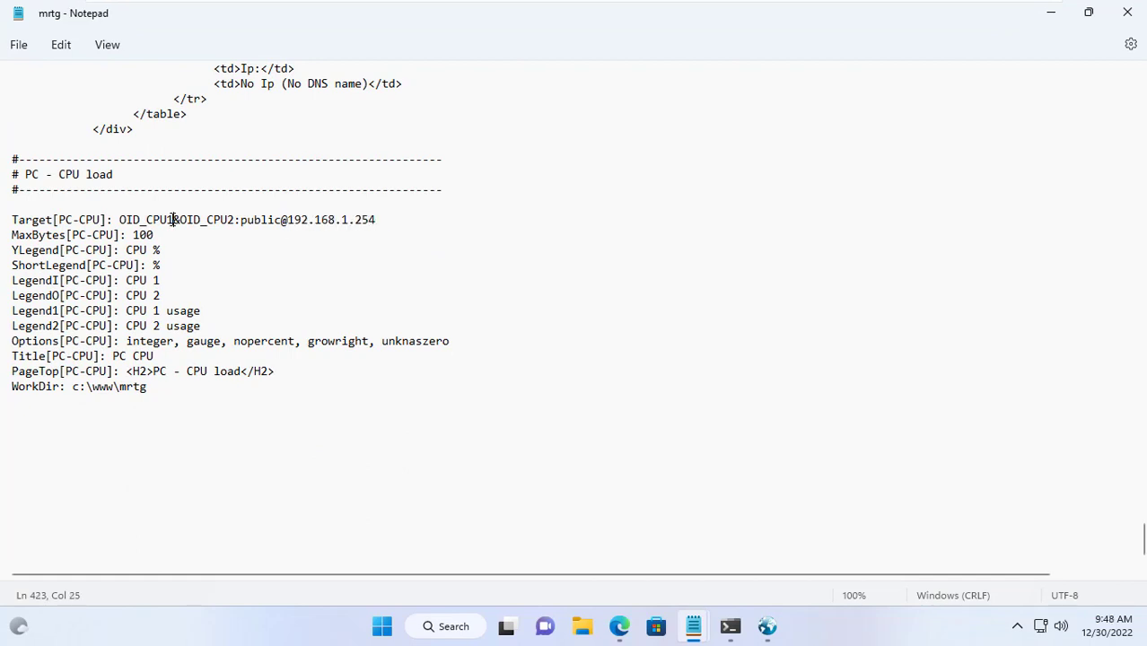
{"action": "double_click", "coordinate": [174, 219]}
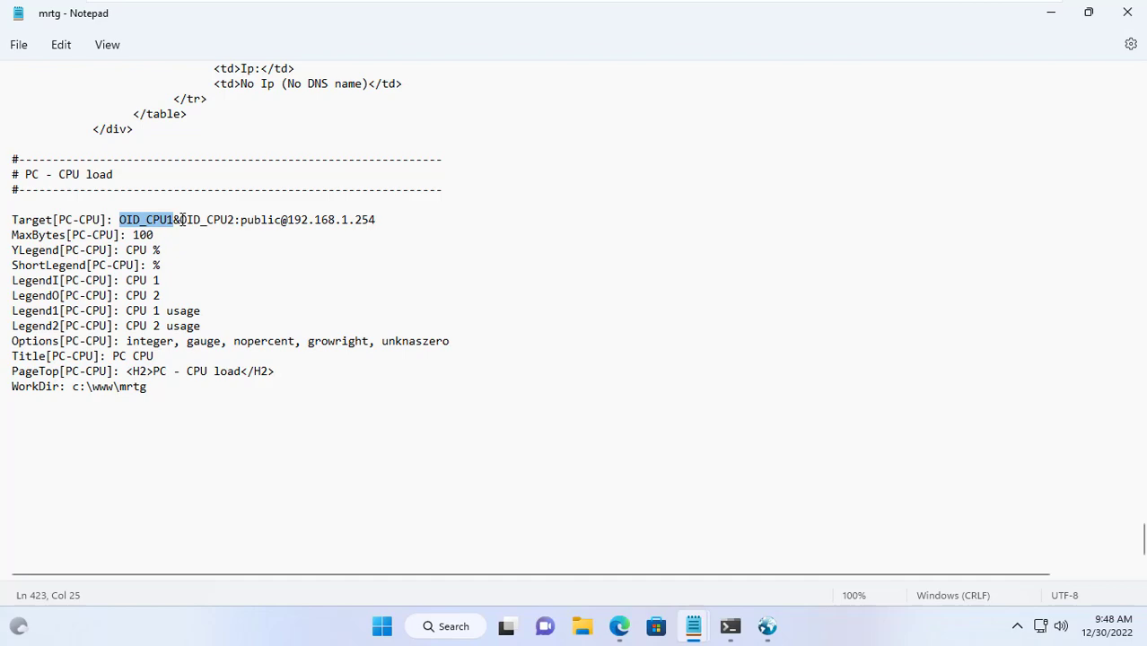
{"action": "left_click_drag", "start_coordinate": [180, 219], "coordinate": [237, 219]}
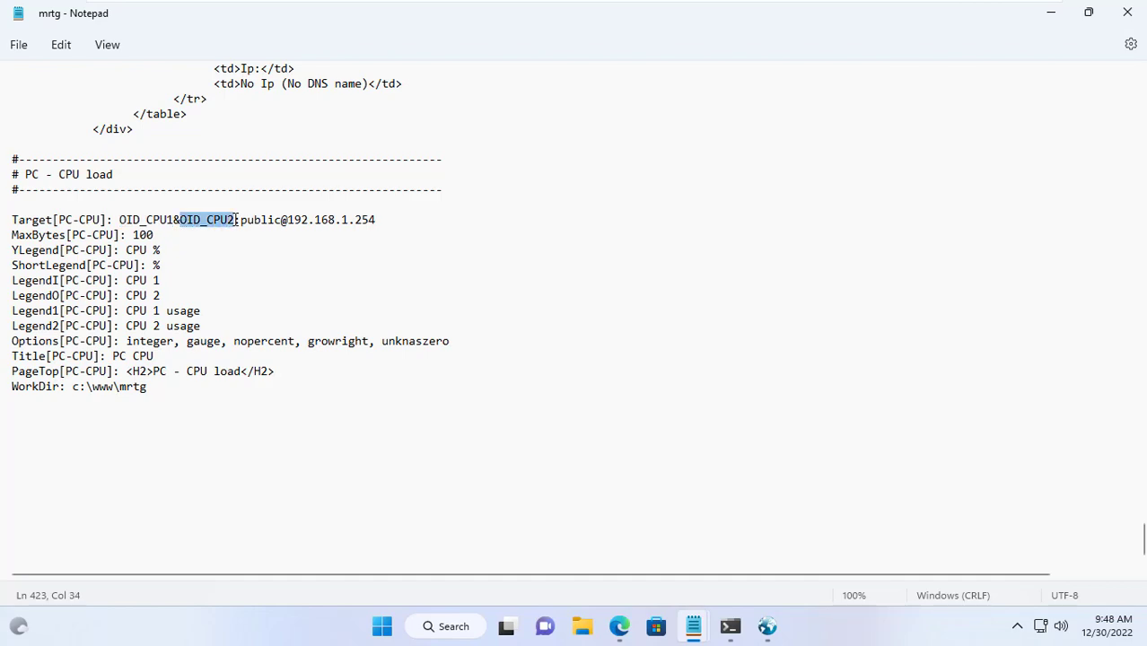
Step: Replace OID_CPU1 with the hrProcessorLoad.3 OID 1.3.6.1.2.1.25.3.3.1.2.3
{"action": "mouse_move", "coordinate": [767, 627]}
{"action": "left_click", "coordinate": [758, 539]}
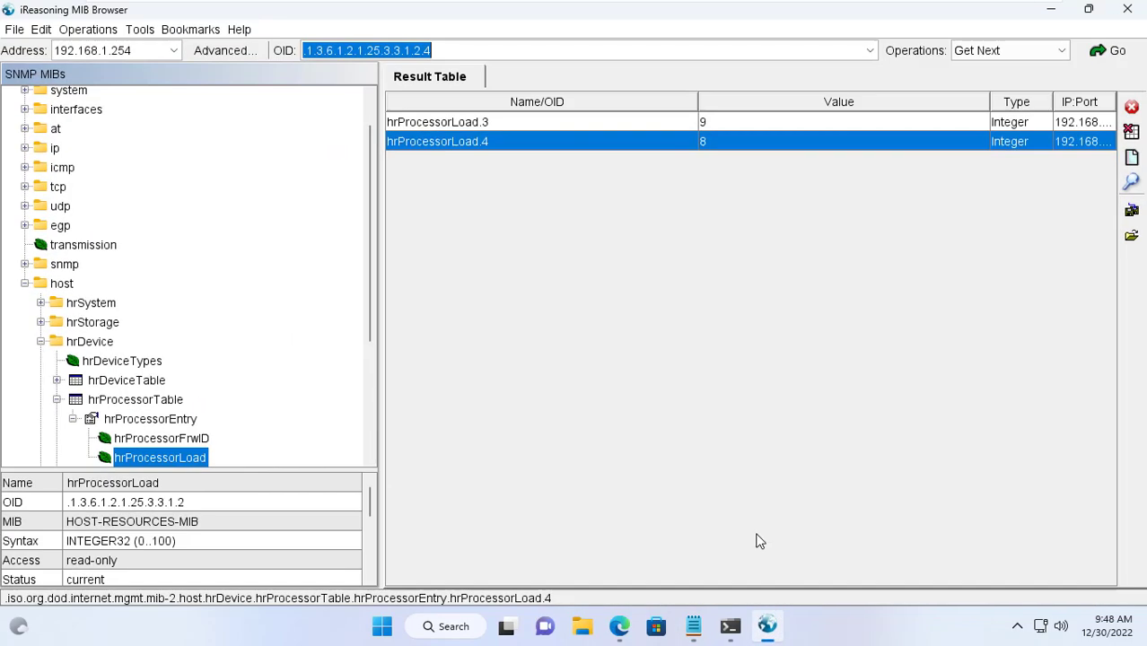
{"action": "left_click", "coordinate": [503, 123]}
{"action": "triple_click", "coordinate": [465, 51]}
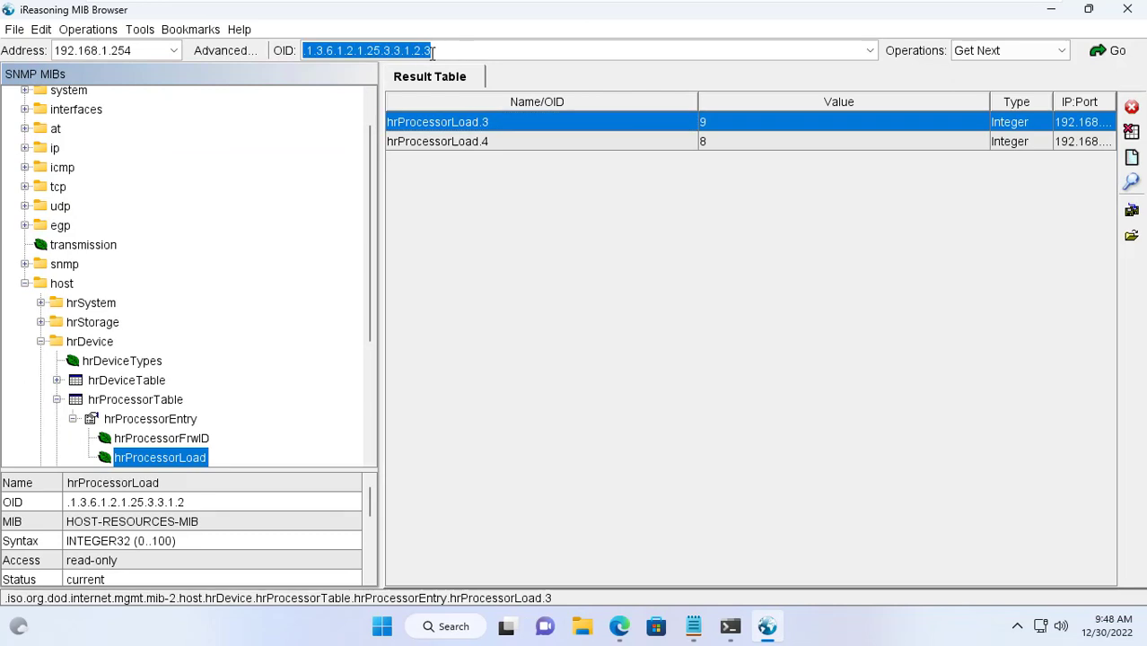
{"action": "key", "text": "alt+Tab"}
{"action": "left_click_drag", "start_coordinate": [173, 219], "coordinate": [120, 219]}
{"action": "key", "text": "ctrl+v"}
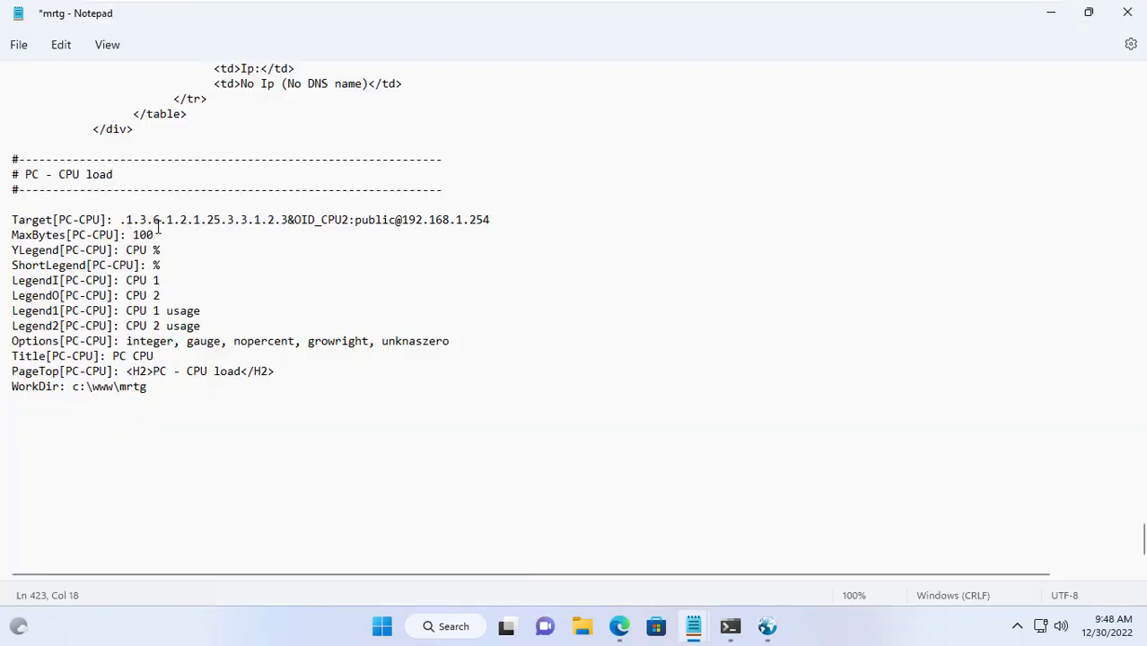
{"action": "key", "text": "BackSpace"}
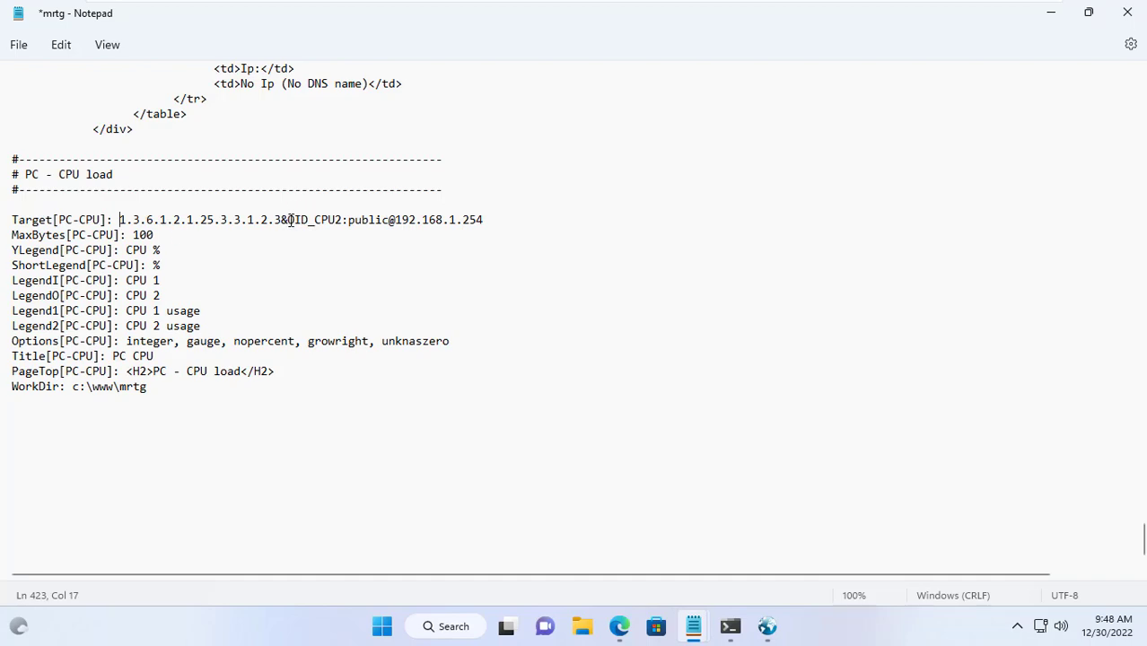
Step: Replace OID_CPU2 with the hrProcessorLoad.4 OID 1.3.6.1.2.1.25.3.3.1.2.4
{"action": "left_click_drag", "start_coordinate": [290, 220], "coordinate": [334, 220]}
{"action": "key", "text": "alt+Tab"}
{"action": "left_click", "coordinate": [456, 143]}
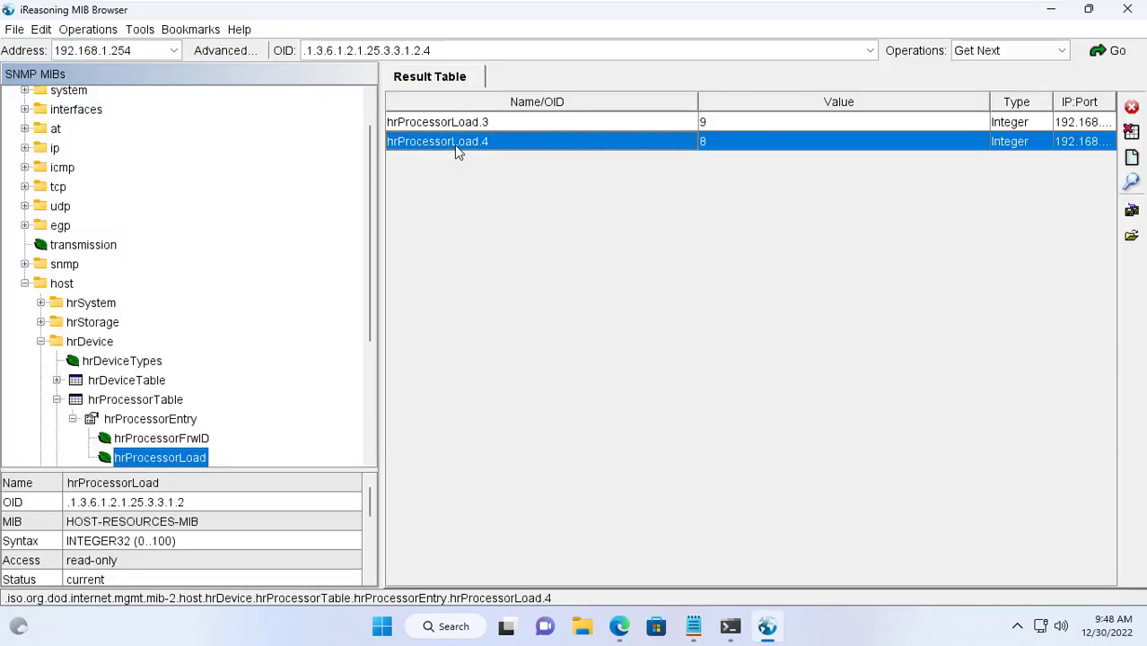
{"action": "triple_click", "coordinate": [457, 51]}
{"action": "key", "text": "ctrl+c"}
{"action": "key", "text": "alt+Tab"}
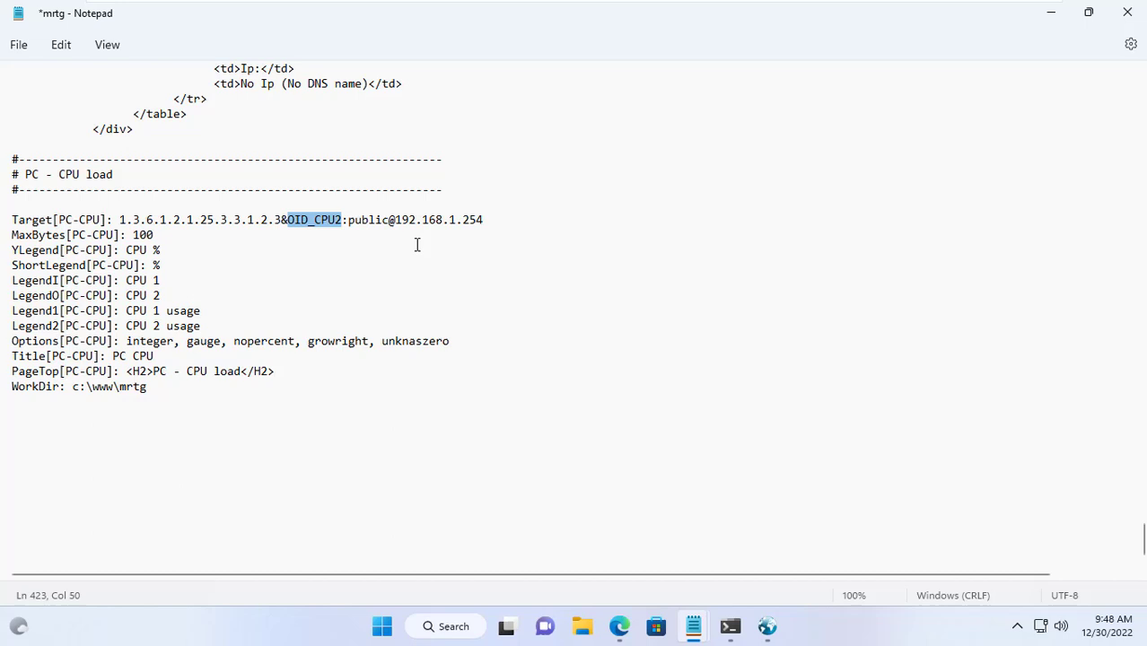
{"action": "key", "text": "ctrl+v"}
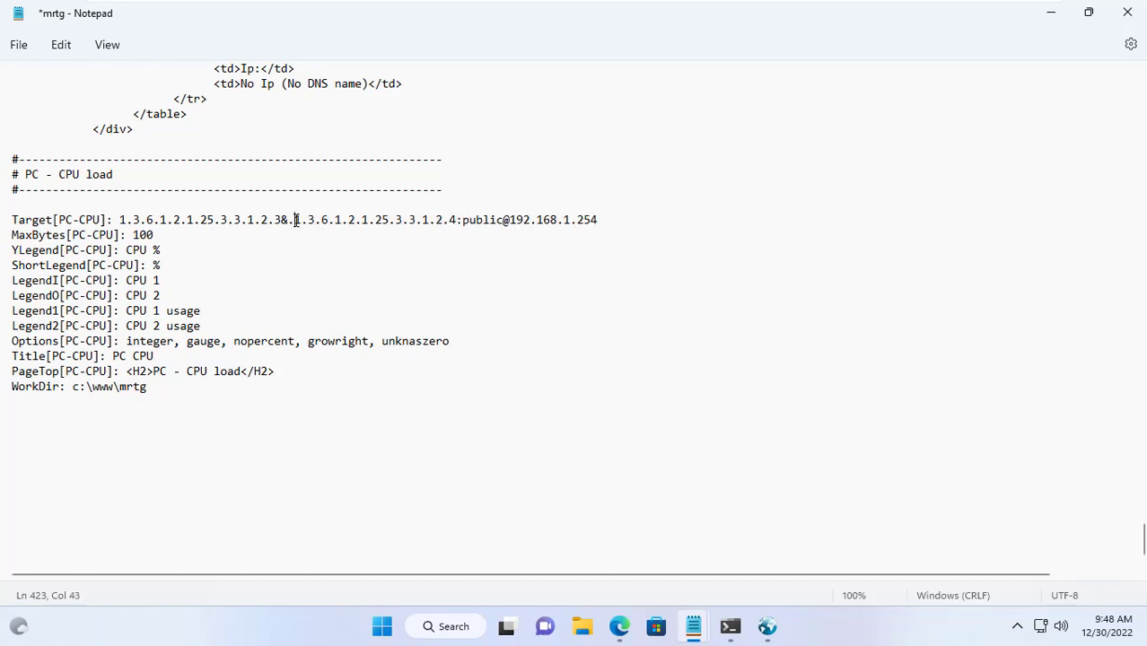
{"action": "key", "text": "BackSpace"}
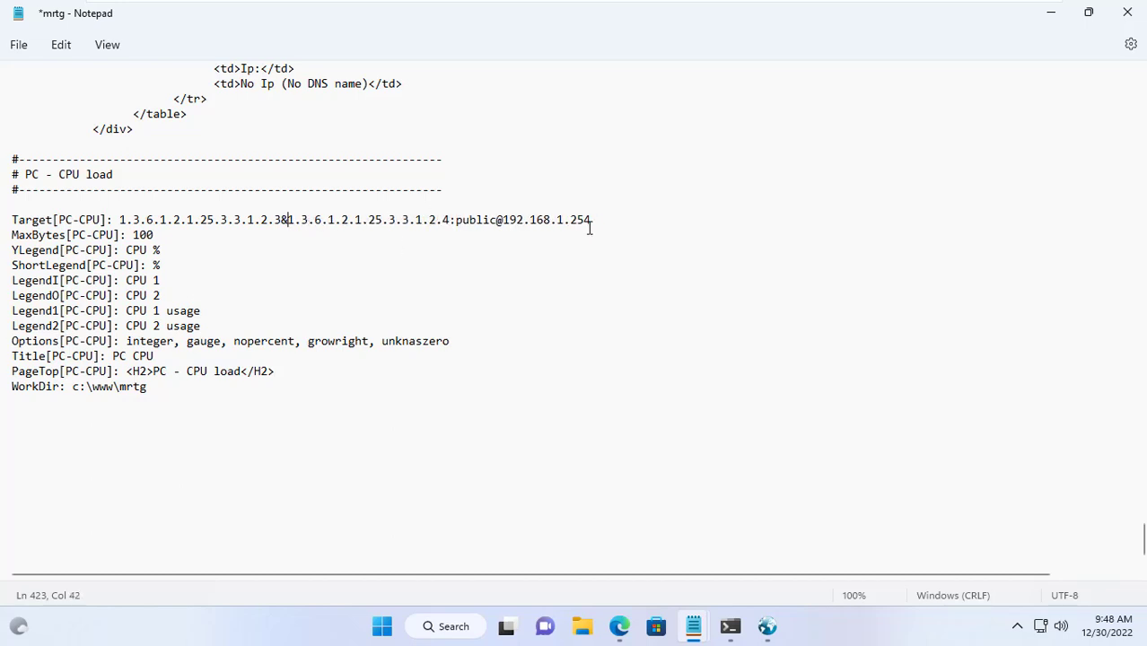
Step: Add blank lines after the CPU block and select the RAM and disk OID line in the notes
{"action": "left_click_drag", "start_coordinate": [629, 222], "coordinate": [79, 220]}
{"action": "left_click", "coordinate": [278, 370]}
{"action": "key", "text": "Return"}
{"action": "key", "text": "Return"}
{"action": "mouse_move", "coordinate": [693, 627]}
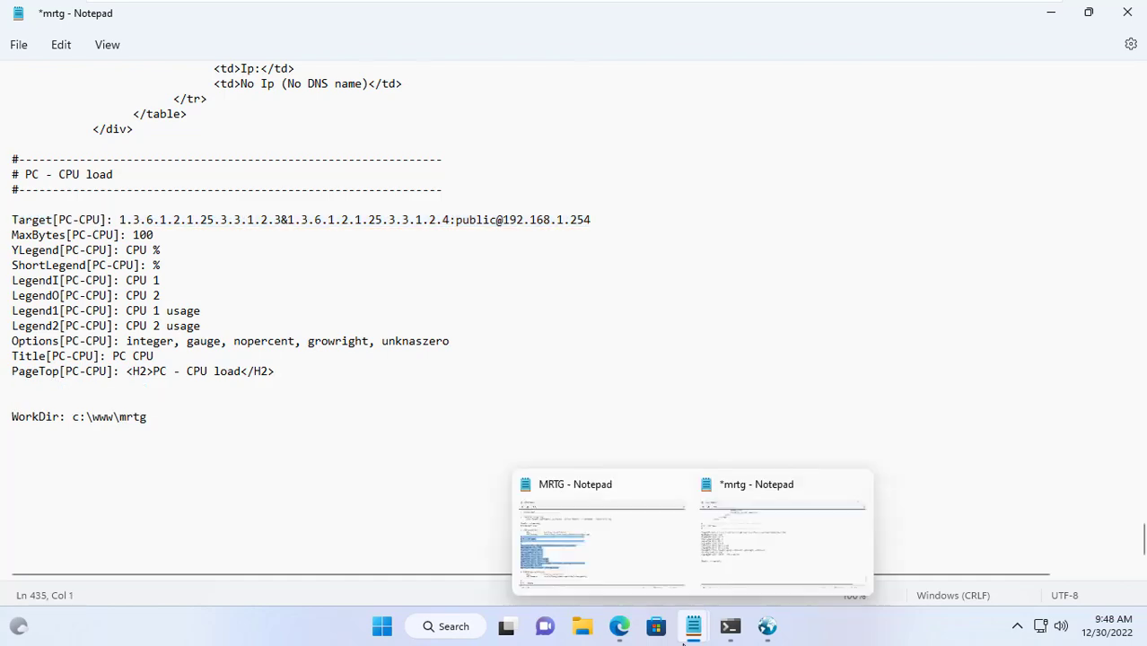
{"action": "left_click", "coordinate": [636, 558]}
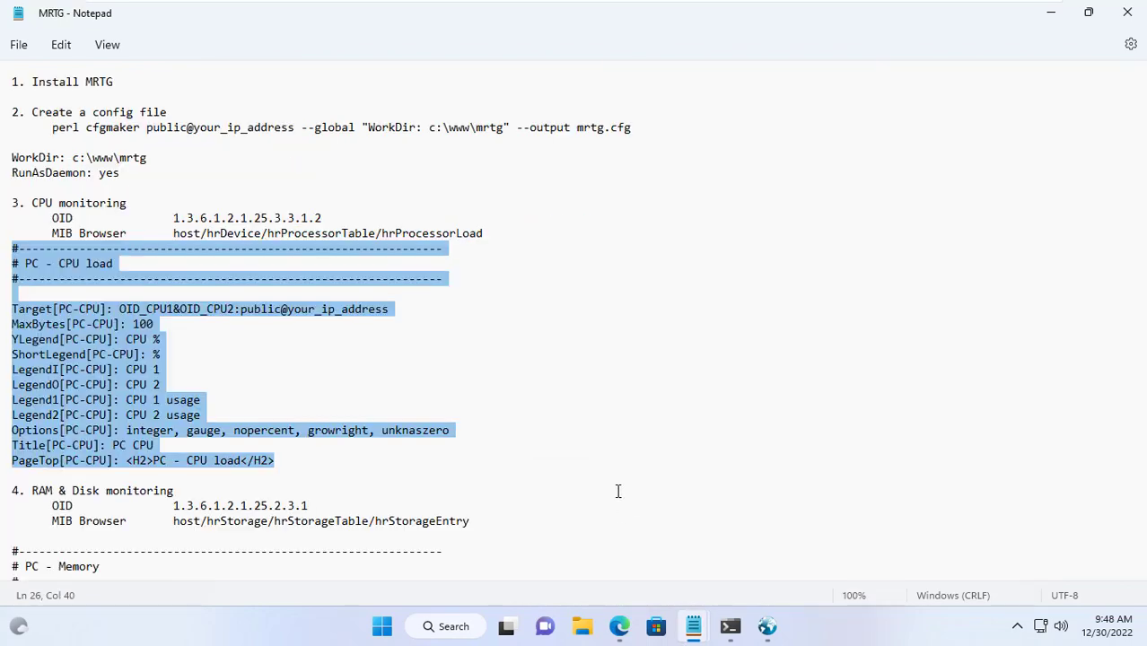
{"action": "scroll", "coordinate": [617, 491], "scroll_direction": "down", "scroll_amount": 7}
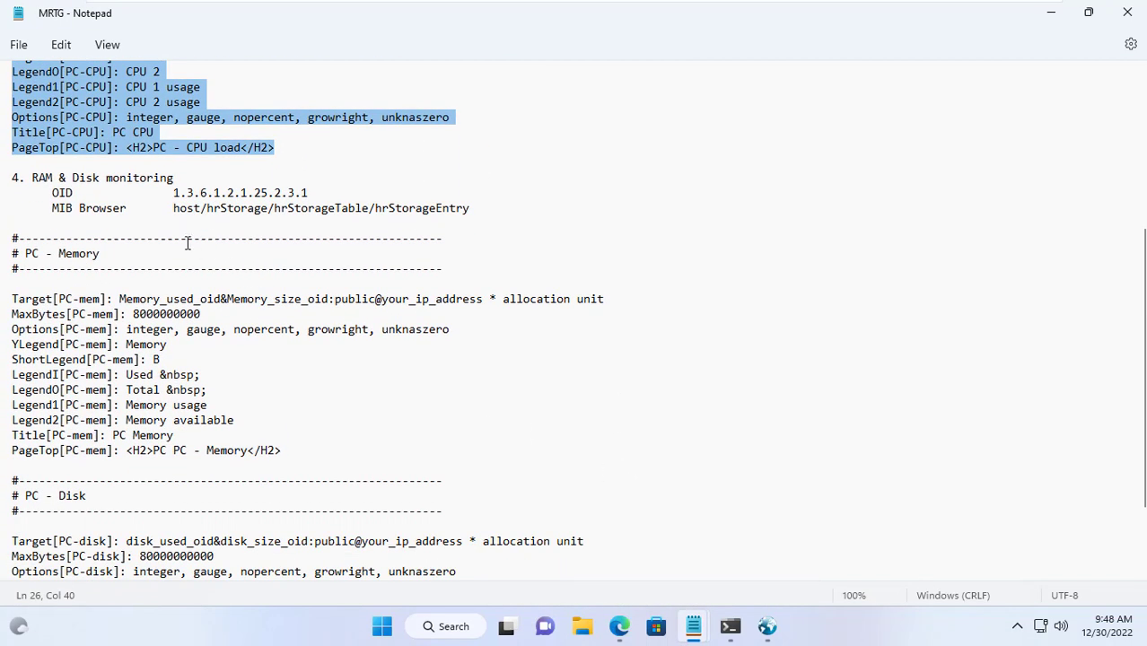
{"action": "left_click_drag", "start_coordinate": [175, 177], "coordinate": [492, 205]}
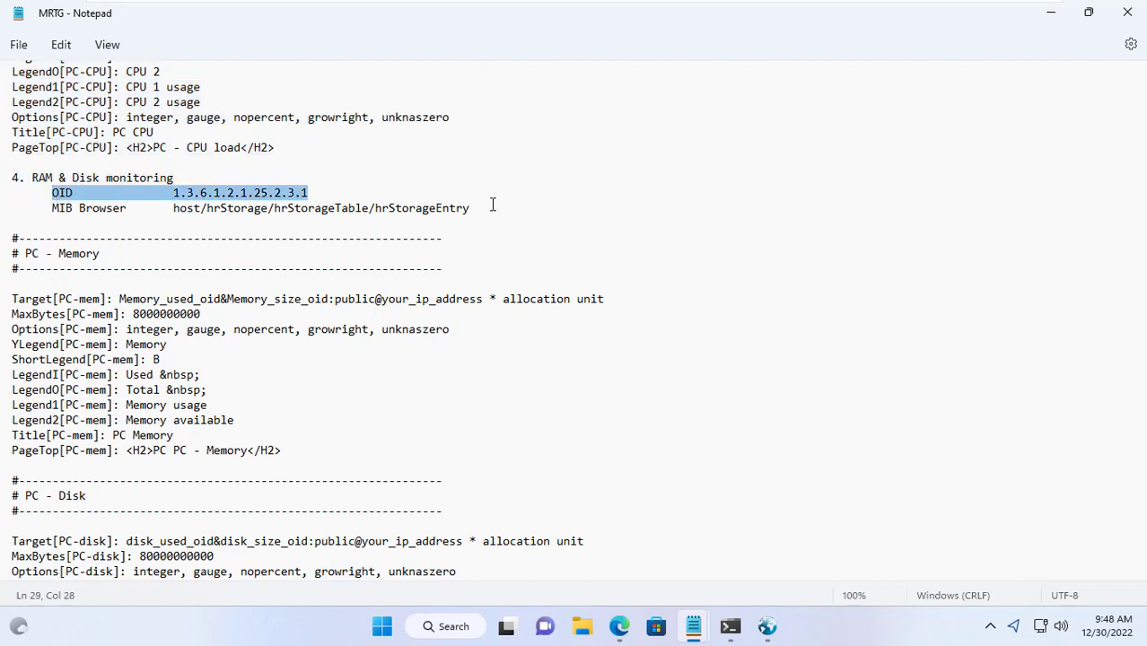
Step: Copy the storage table OID 1.3.6.1.2.1.25.2.3.1 from the notes and query it in MIB Browser
{"action": "left_click", "coordinate": [173, 193]}
{"action": "left_click_drag", "start_coordinate": [173, 193], "coordinate": [308, 193]}
{"action": "key", "text": "ctrl+c"}
{"action": "key", "text": "alt+Tab"}
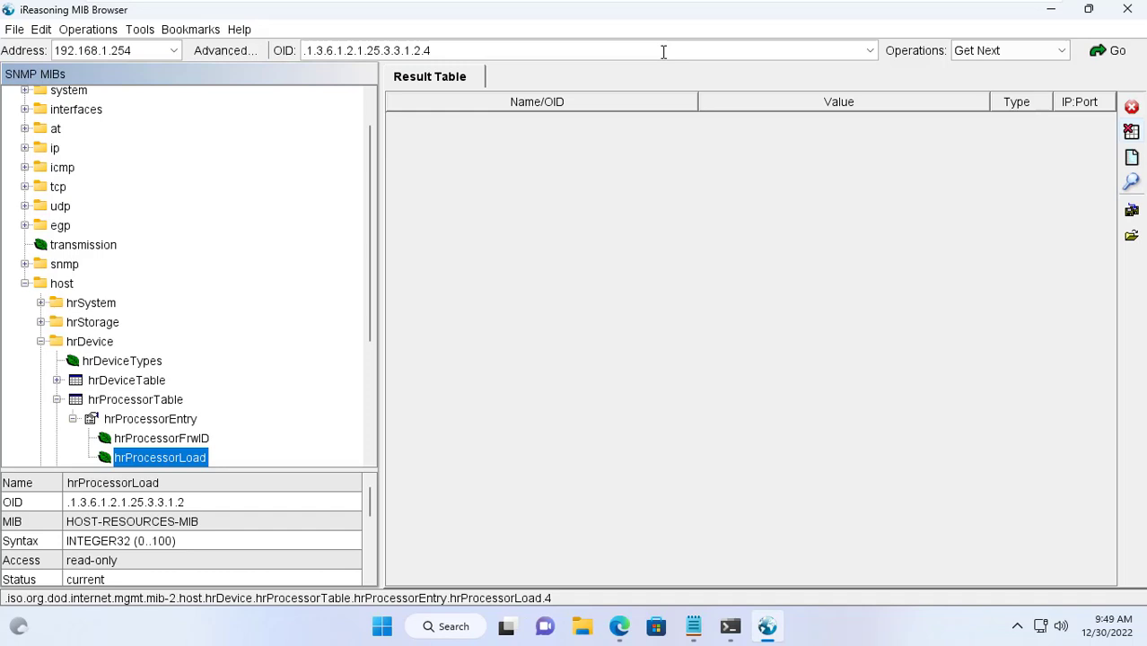
{"action": "triple_click", "coordinate": [663, 50]}
{"action": "key", "text": "ctrl+v"}
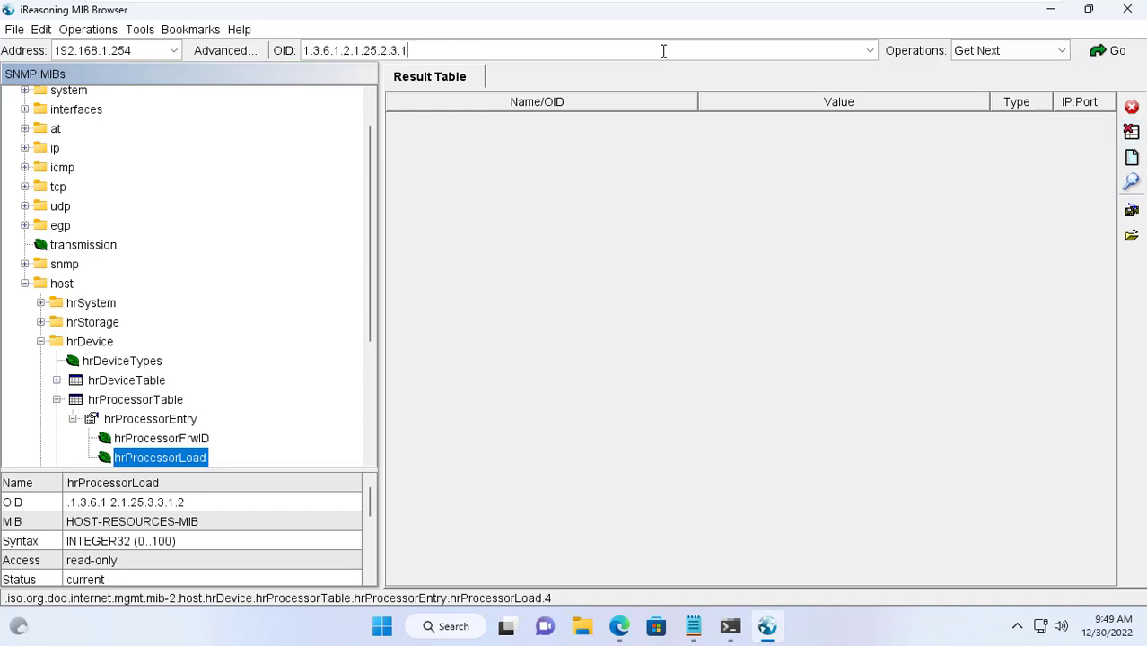
{"action": "left_click", "coordinate": [1087, 57]}
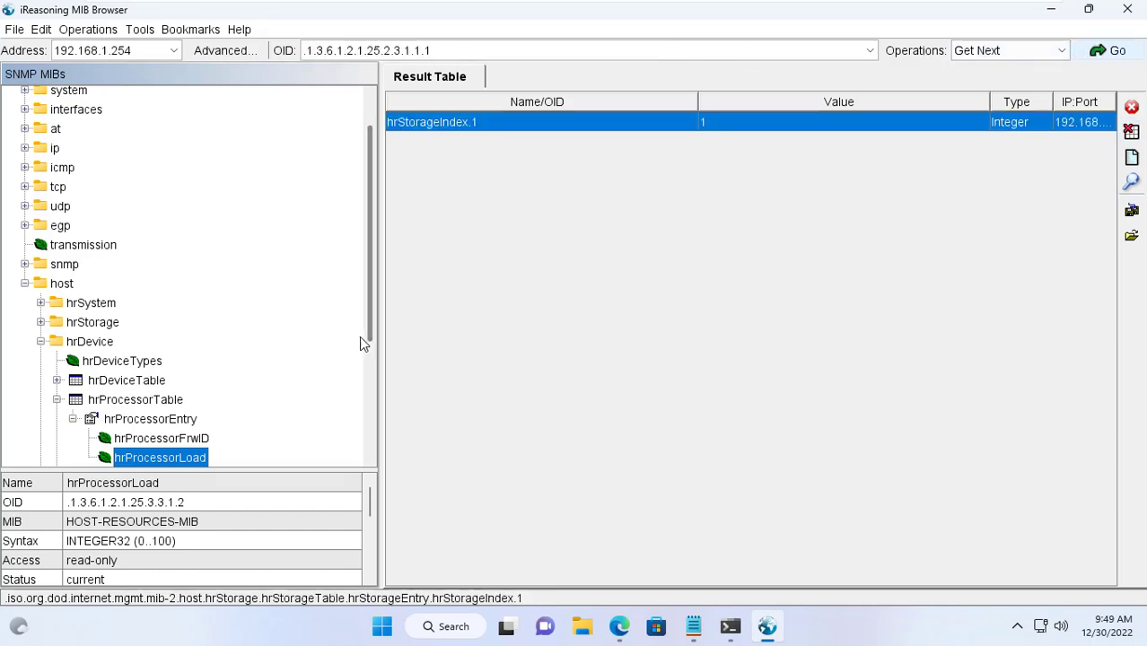
Step: Widen the results table and step through the hrStorage entries with Get Next
{"action": "left_click_drag", "start_coordinate": [381, 343], "coordinate": [236, 339]}
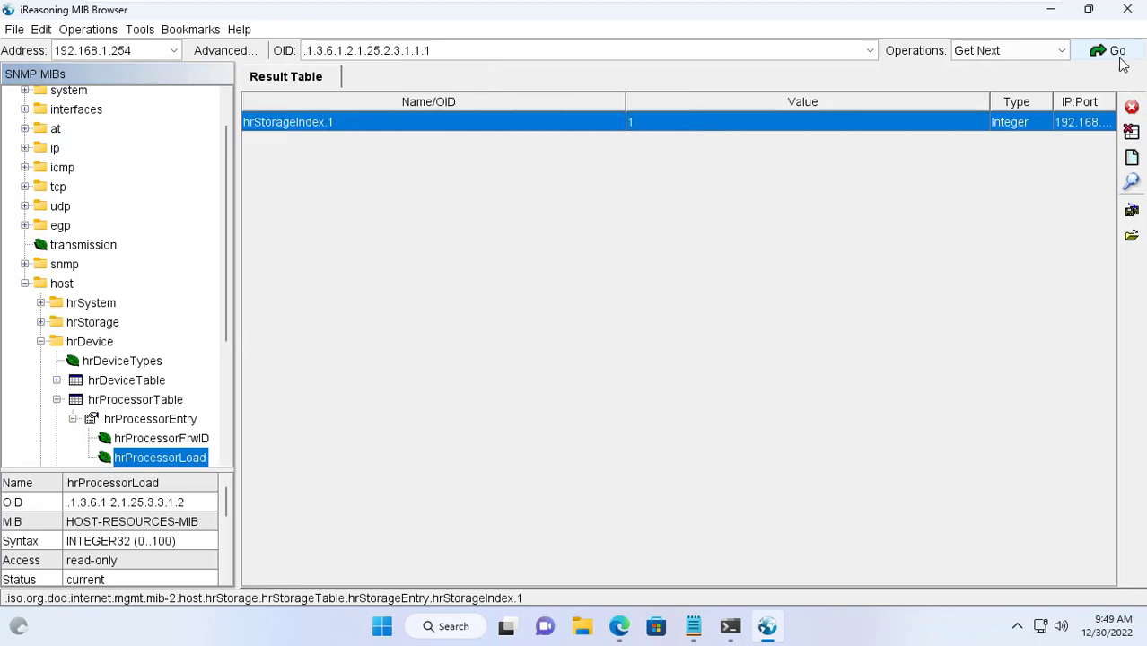
{"action": "left_click", "coordinate": [1117, 56]}
{"action": "left_click", "coordinate": [1117, 56]}
{"action": "left_click", "coordinate": [1118, 57]}
{"action": "left_click", "coordinate": [1117, 56]}
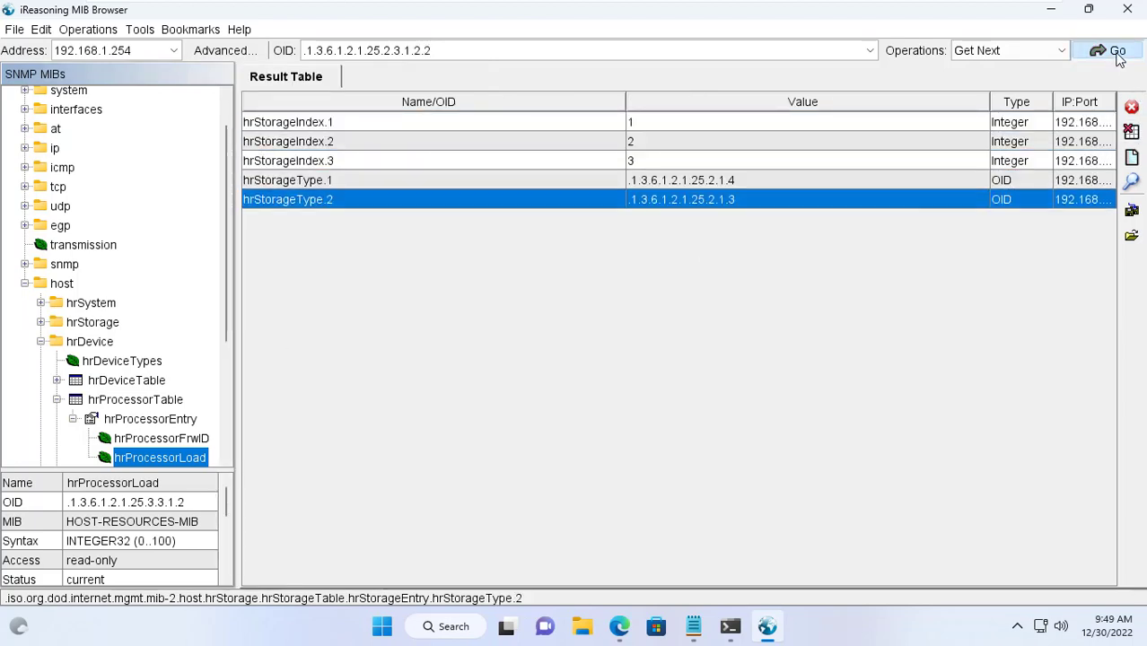
{"action": "left_click", "coordinate": [1117, 56]}
{"action": "left_click", "coordinate": [1117, 55]}
{"action": "left_click", "coordinate": [1117, 56]}
{"action": "left_click", "coordinate": [1117, 56]}
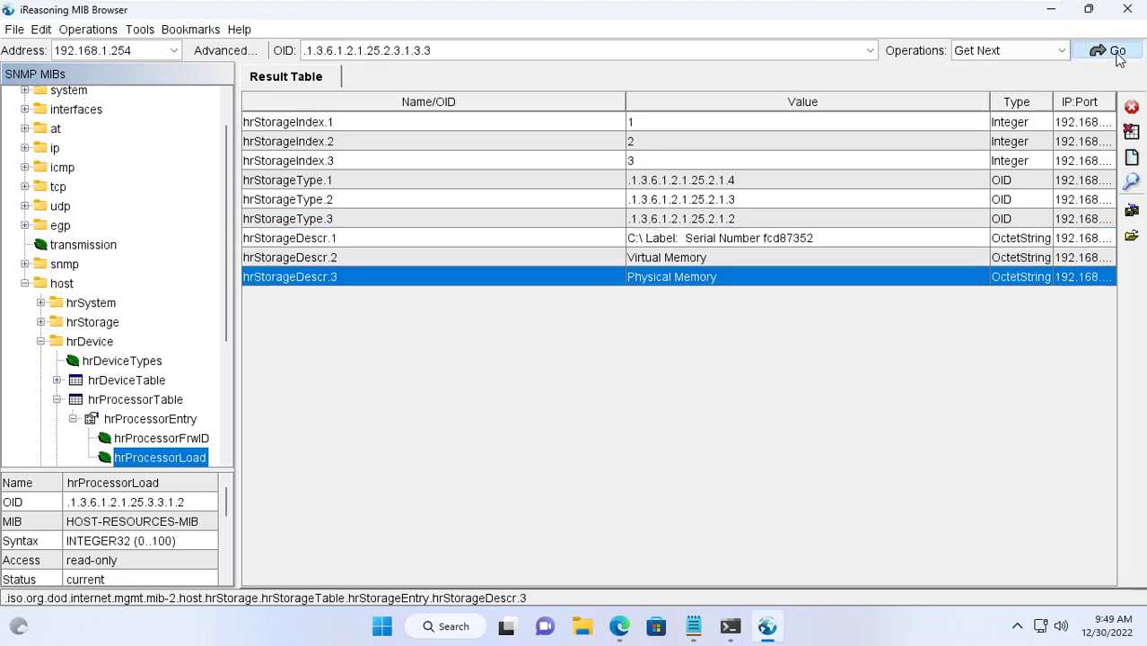
{"action": "left_click", "coordinate": [1117, 56]}
{"action": "left_click", "coordinate": [1118, 56]}
{"action": "left_click", "coordinate": [1117, 56]}
{"action": "left_click", "coordinate": [1117, 56]}
{"action": "left_click", "coordinate": [1117, 56]}
{"action": "left_click", "coordinate": [1117, 55]}
{"action": "left_click", "coordinate": [1117, 56]}
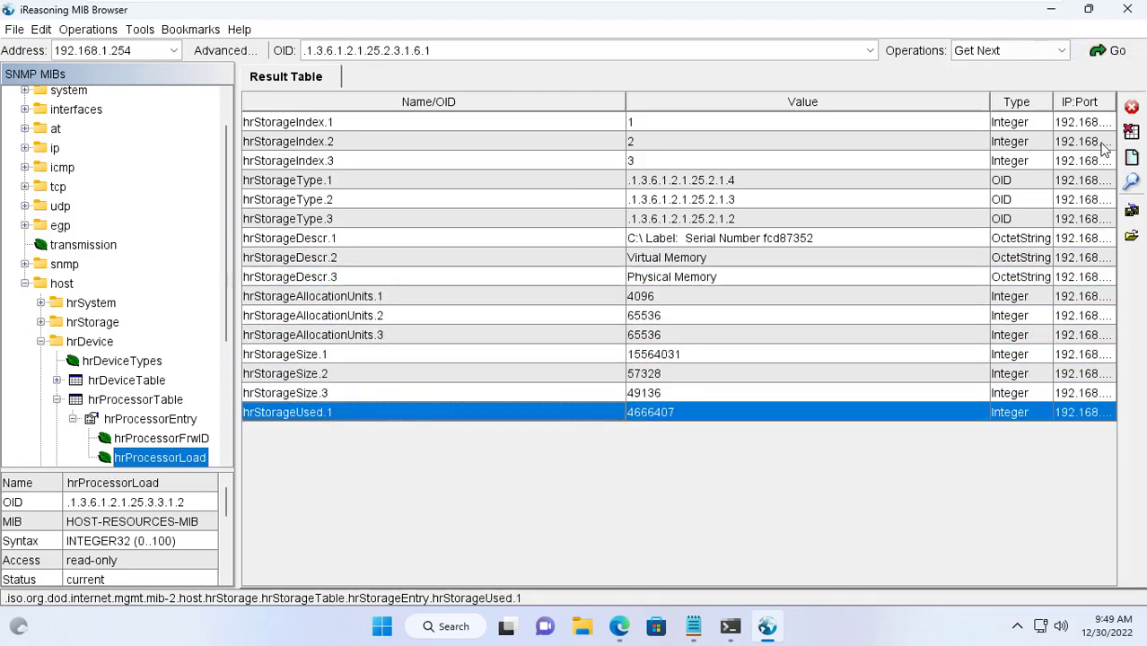
{"action": "left_click", "coordinate": [1119, 57]}
{"action": "left_click", "coordinate": [1118, 56]}
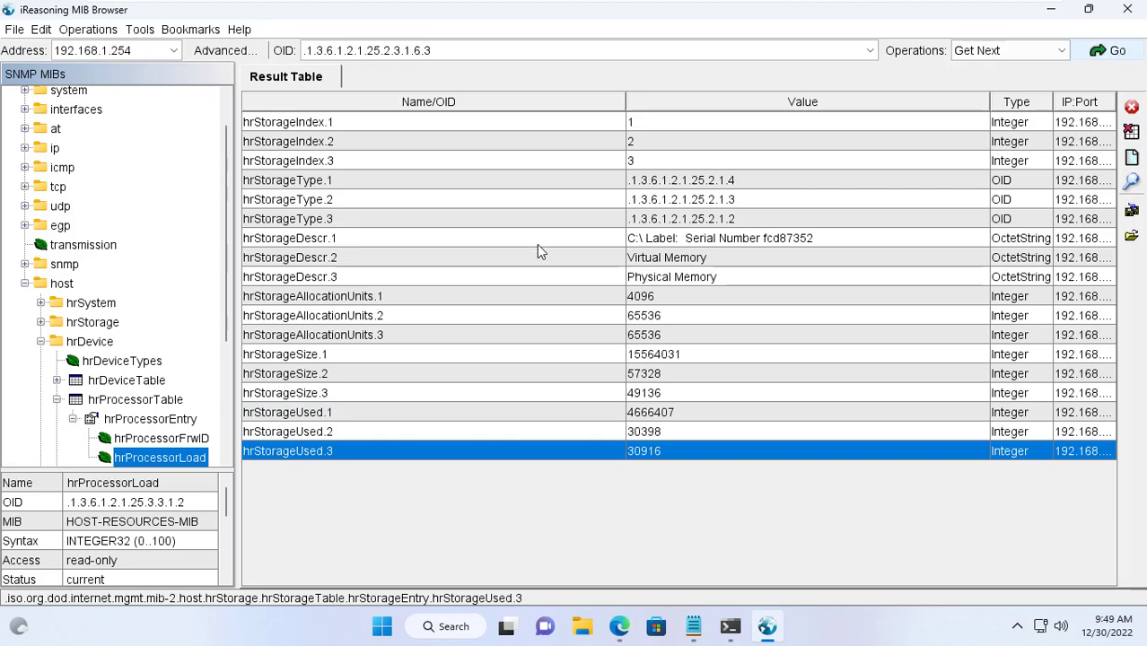
Step: Inspect Physical Memory's size 49136, used 30916 and allocation unit, then minimize MIB Browser
{"action": "left_click", "coordinate": [453, 281]}
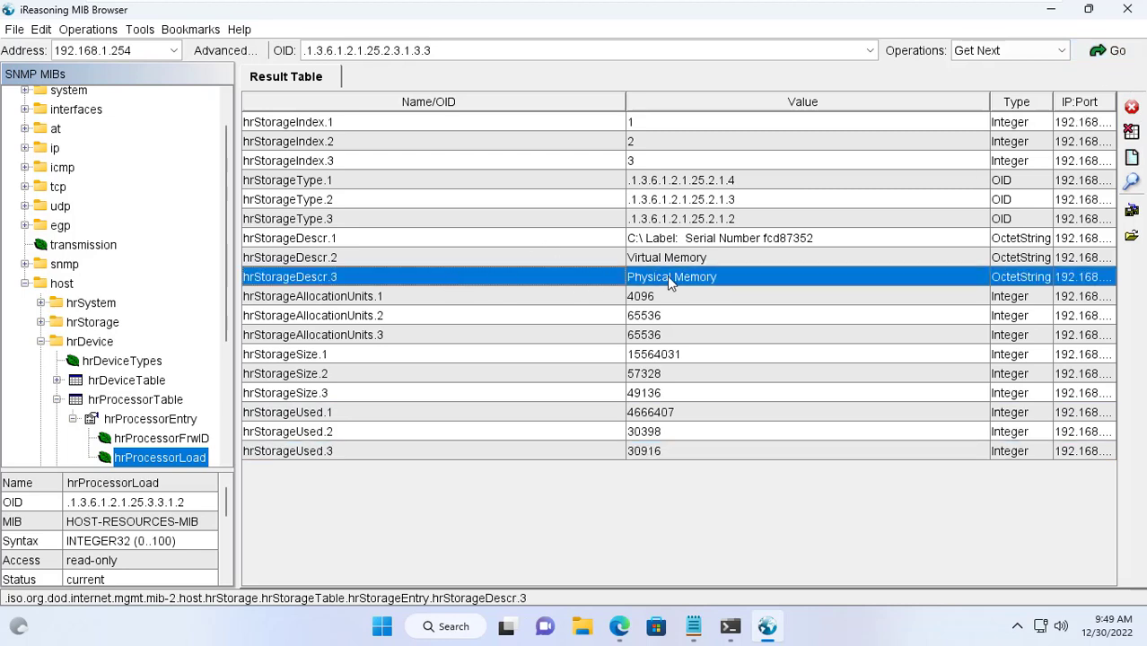
{"action": "left_click", "coordinate": [633, 395]}
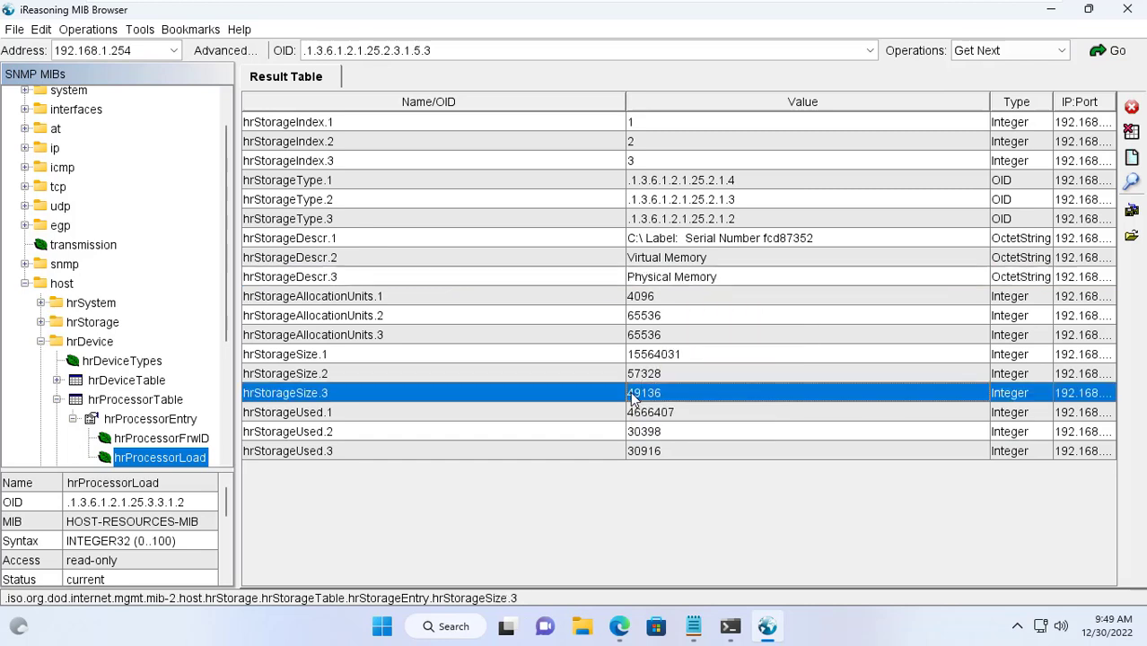
{"action": "left_click", "coordinate": [615, 454]}
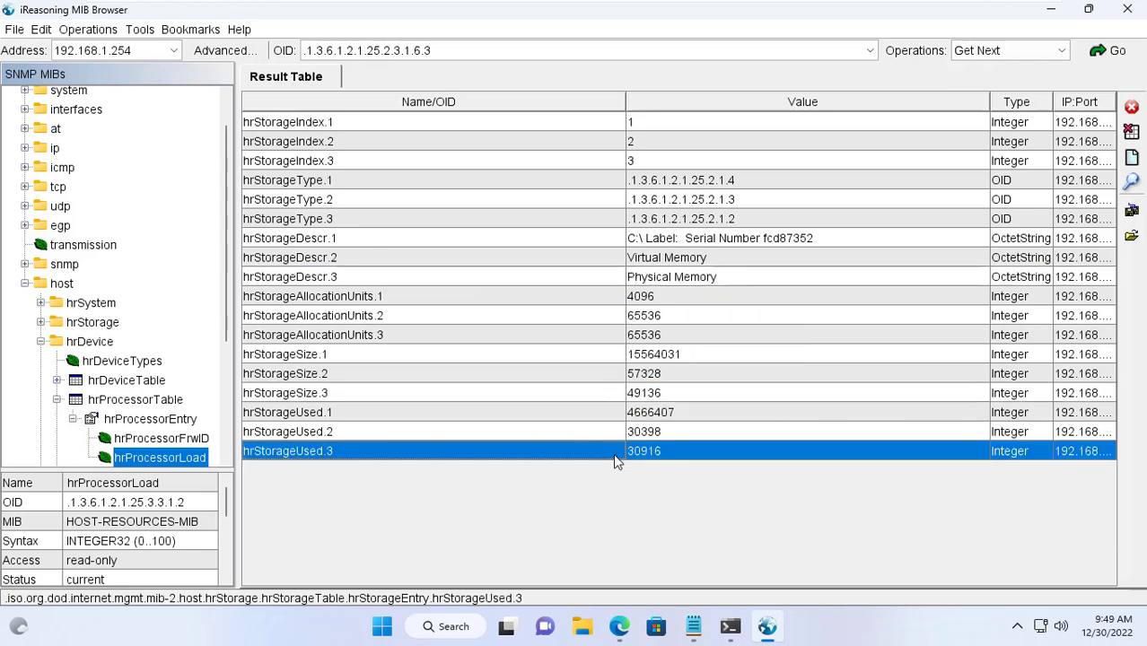
{"action": "left_click", "coordinate": [635, 340]}
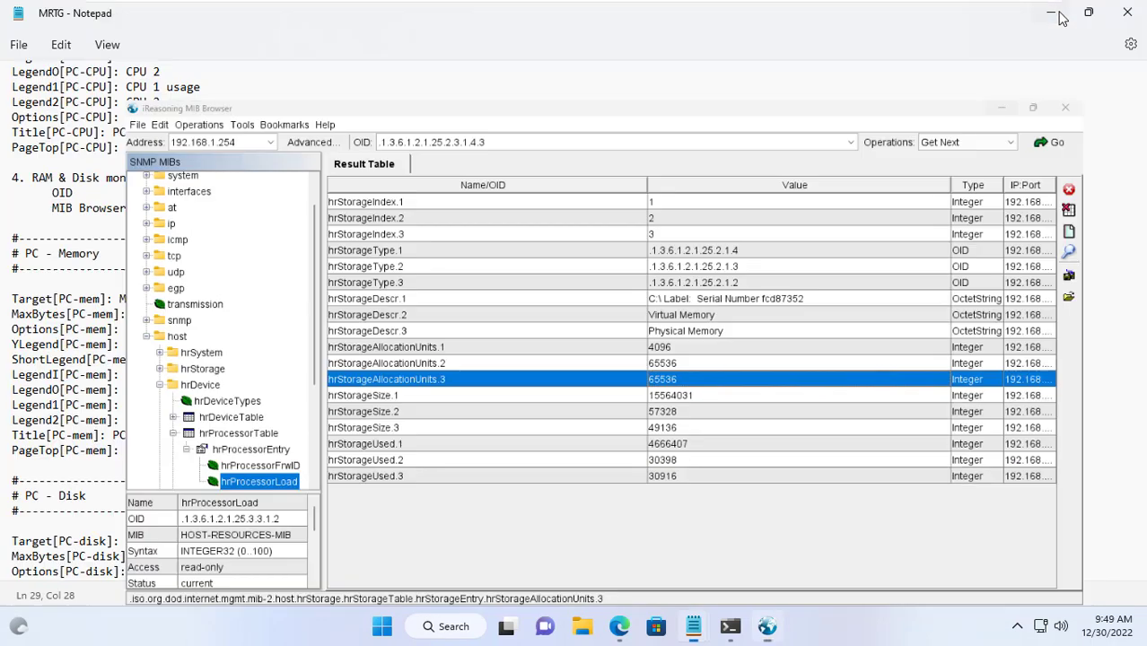
{"action": "left_click", "coordinate": [1053, 10]}
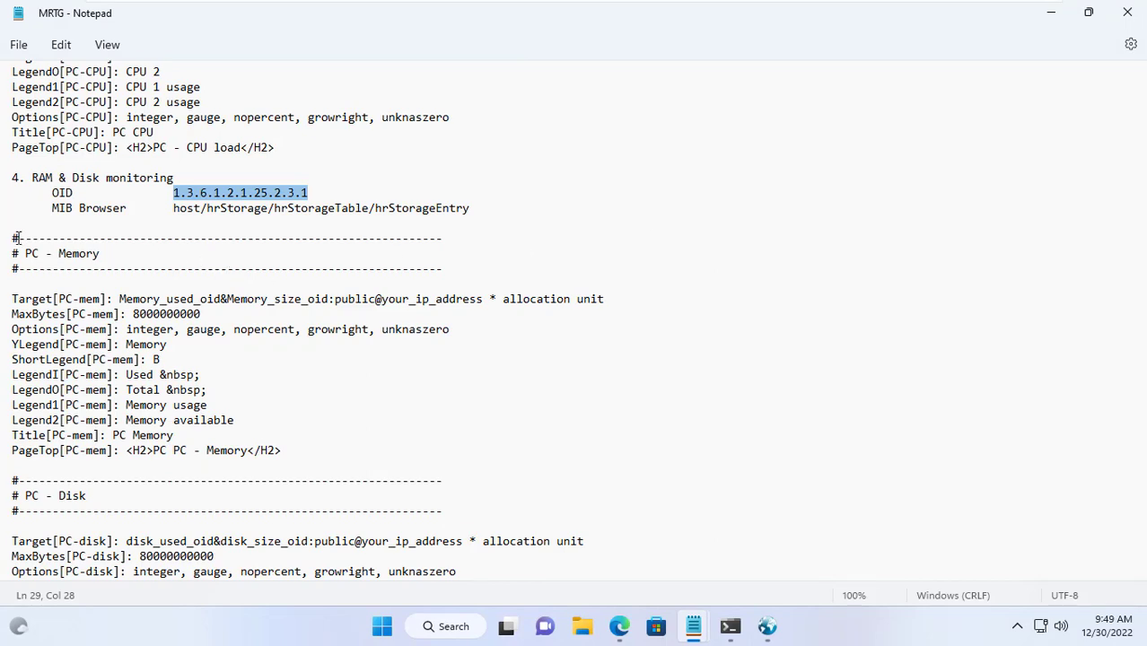
Step: Copy the Memory and Disk blocks from the notes and paste them after the CPU section
{"action": "left_click_drag", "start_coordinate": [13, 238], "coordinate": [324, 571]}
{"action": "key", "text": "alt+Tab"}
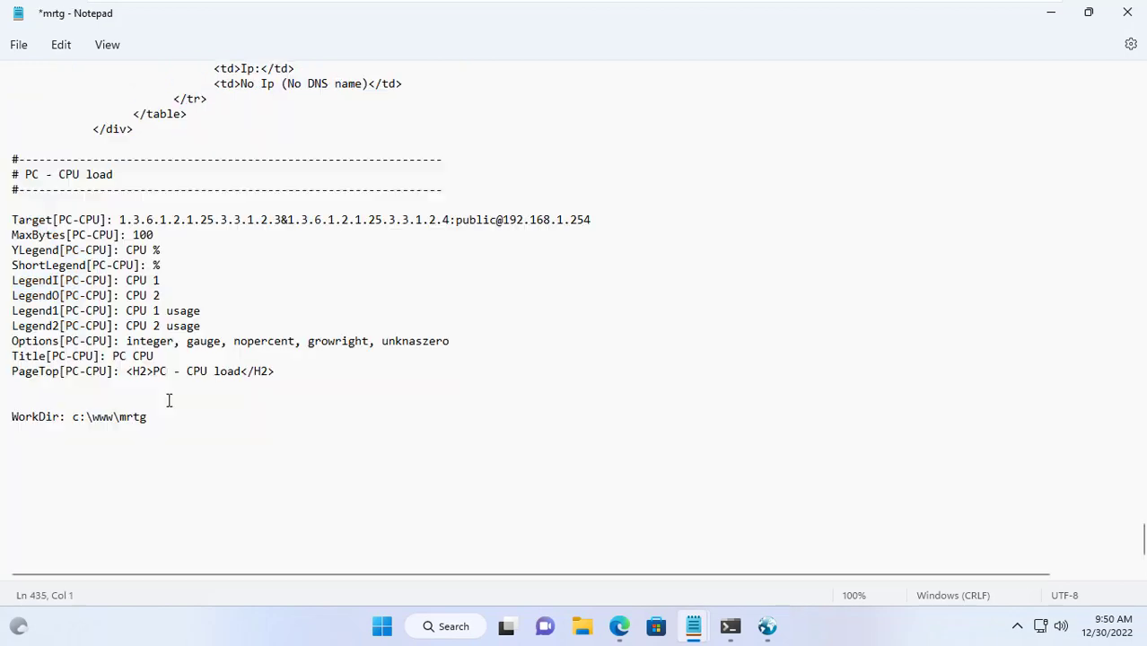
{"action": "right_click", "coordinate": [168, 397]}
{"action": "left_click", "coordinate": [269, 189]}
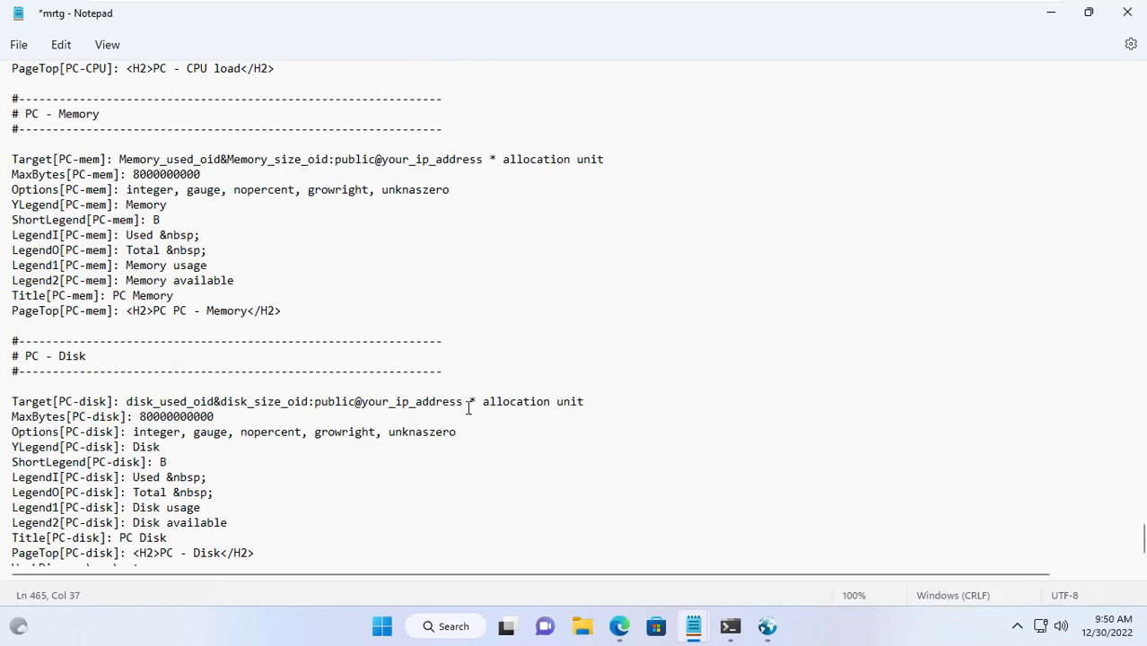
{"action": "key", "text": "Return"}
{"action": "key", "text": "Return"}
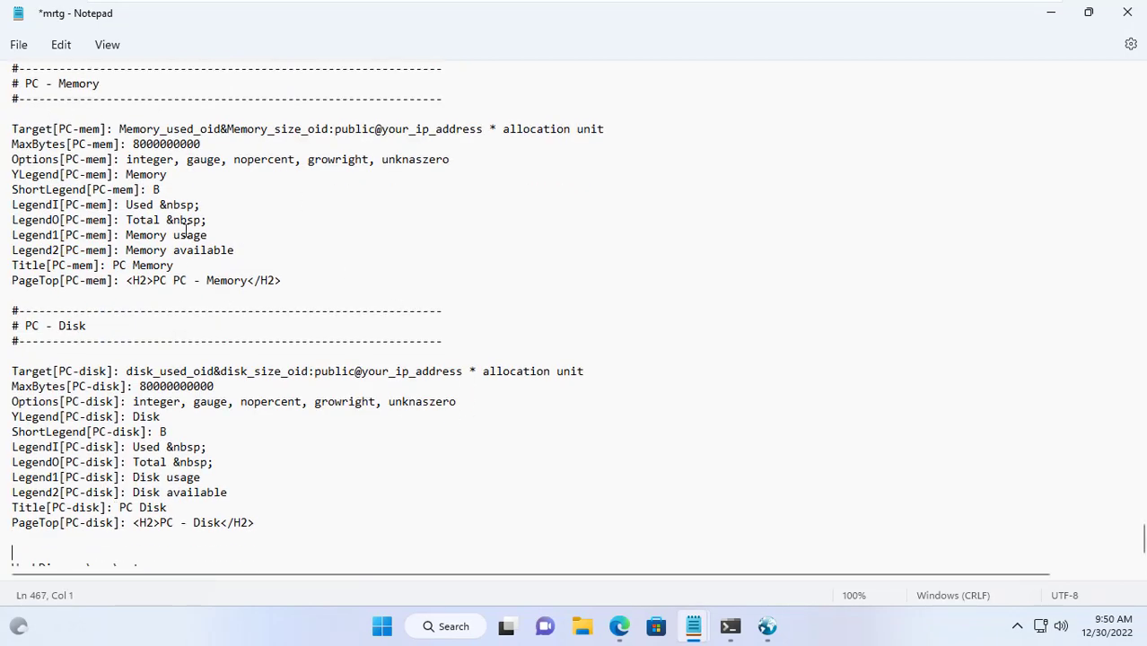
Step: Select the Memory_used_oid placeholder in the PC - Memory target line
{"action": "left_click_drag", "start_coordinate": [99, 84], "coordinate": [3, 83]}
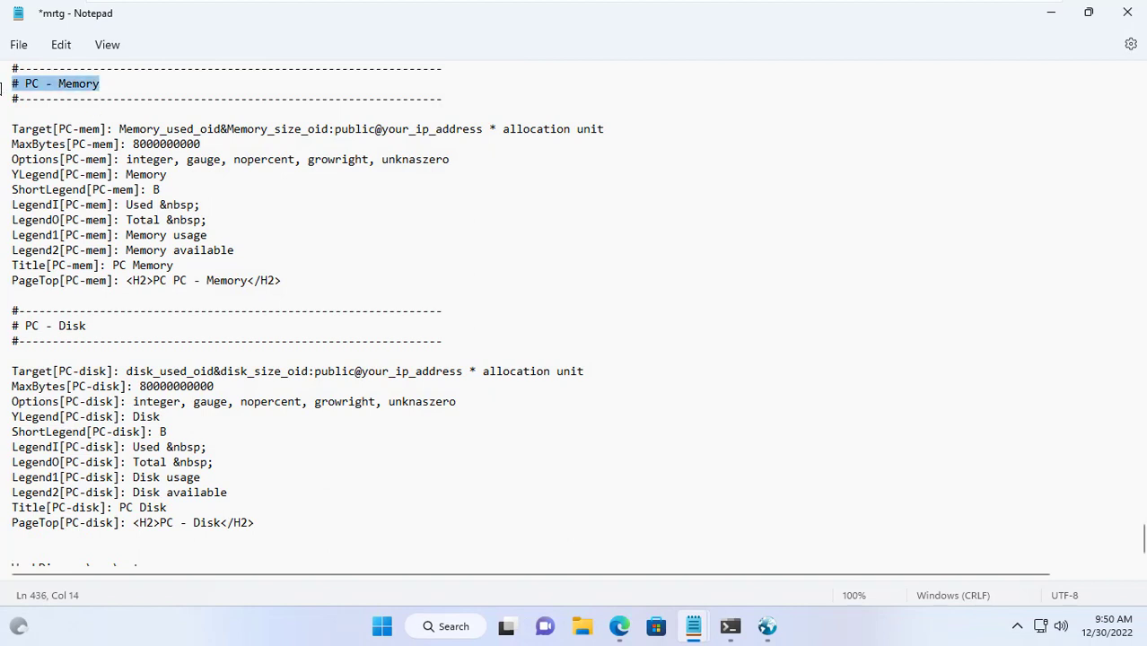
{"action": "left_click_drag", "start_coordinate": [119, 130], "coordinate": [619, 124]}
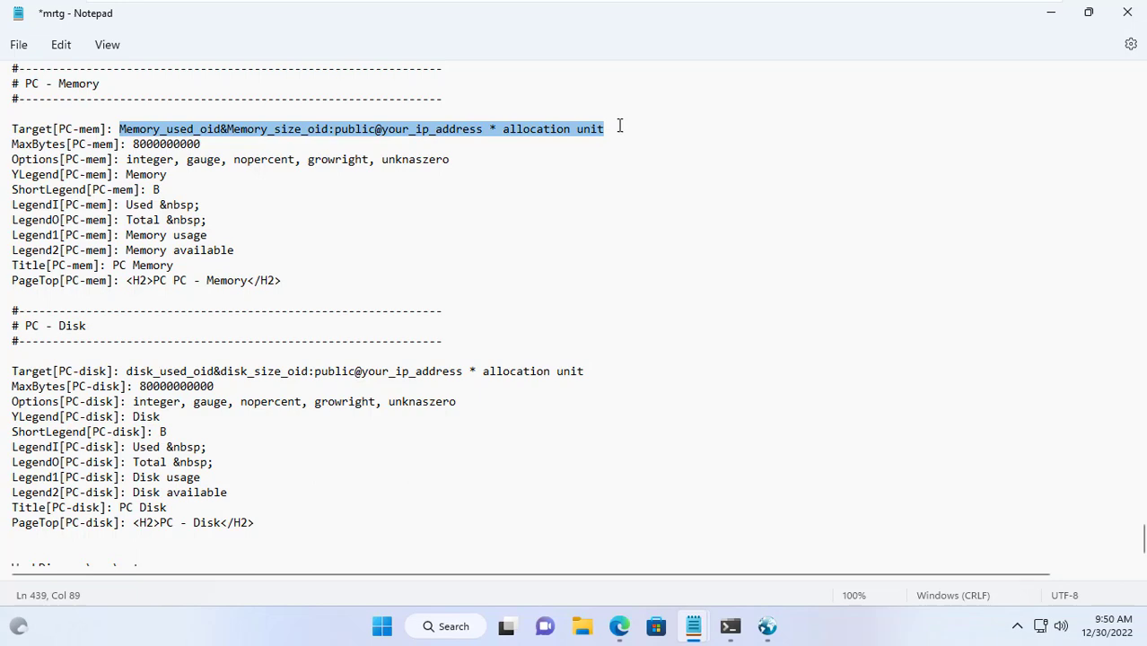
{"action": "left_click", "coordinate": [172, 129]}
{"action": "left_click_drag", "start_coordinate": [223, 129], "coordinate": [119, 129]}
{"action": "key", "text": "alt+Tab"}
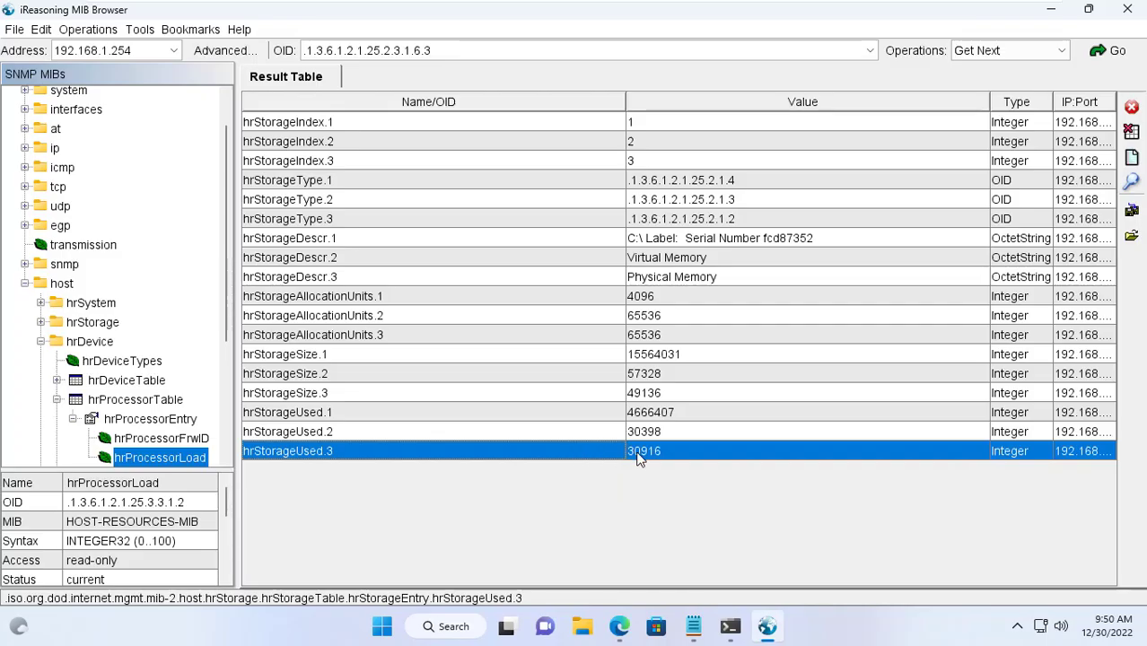
Step: Replace Memory_used_oid with the memory used OID 1.3.6.1.2.1.25.2.3.1.6.3
{"action": "triple_click", "coordinate": [479, 50]}
{"action": "key", "text": "super+c"}
{"action": "key", "text": "alt+Tab"}
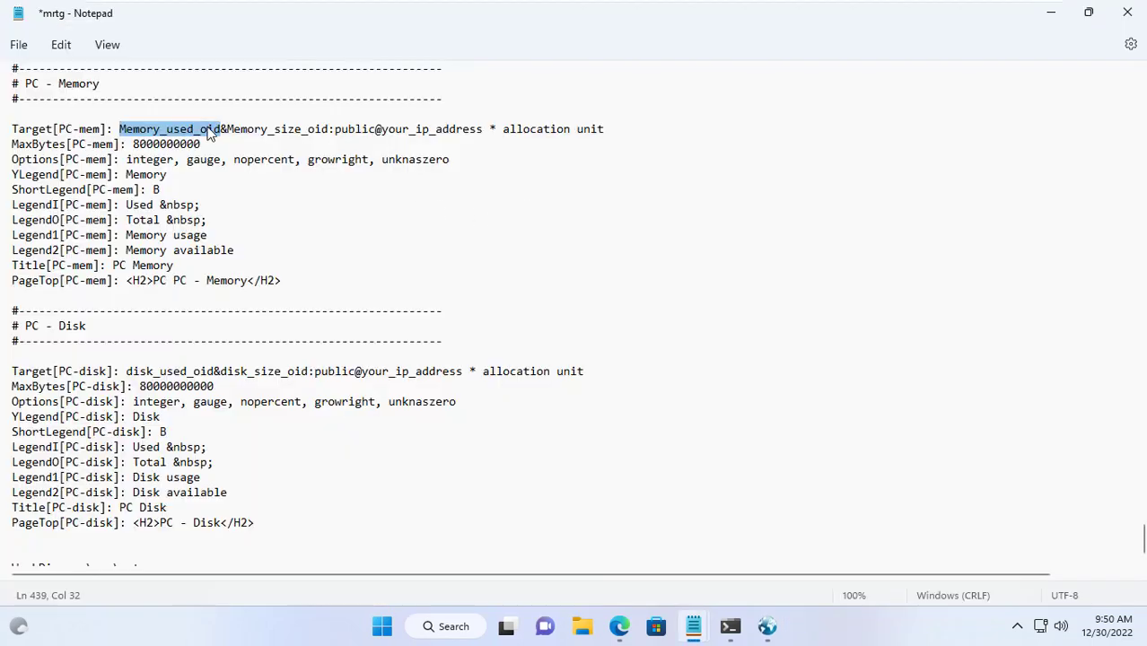
{"action": "right_click", "coordinate": [207, 133]}
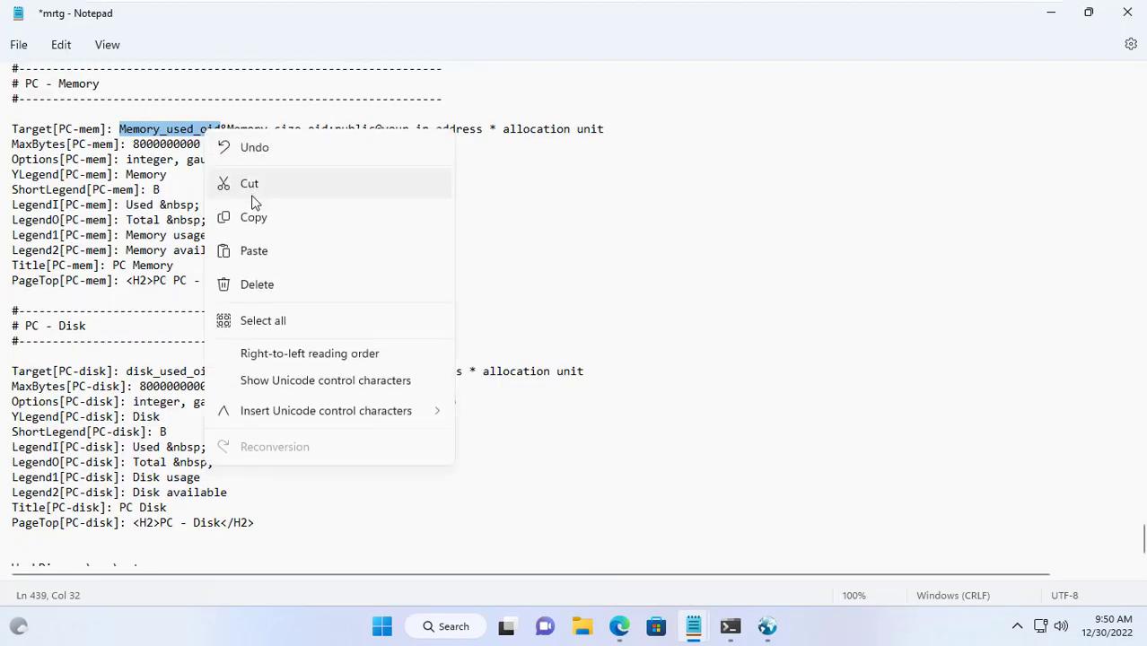
{"action": "left_click", "coordinate": [251, 249]}
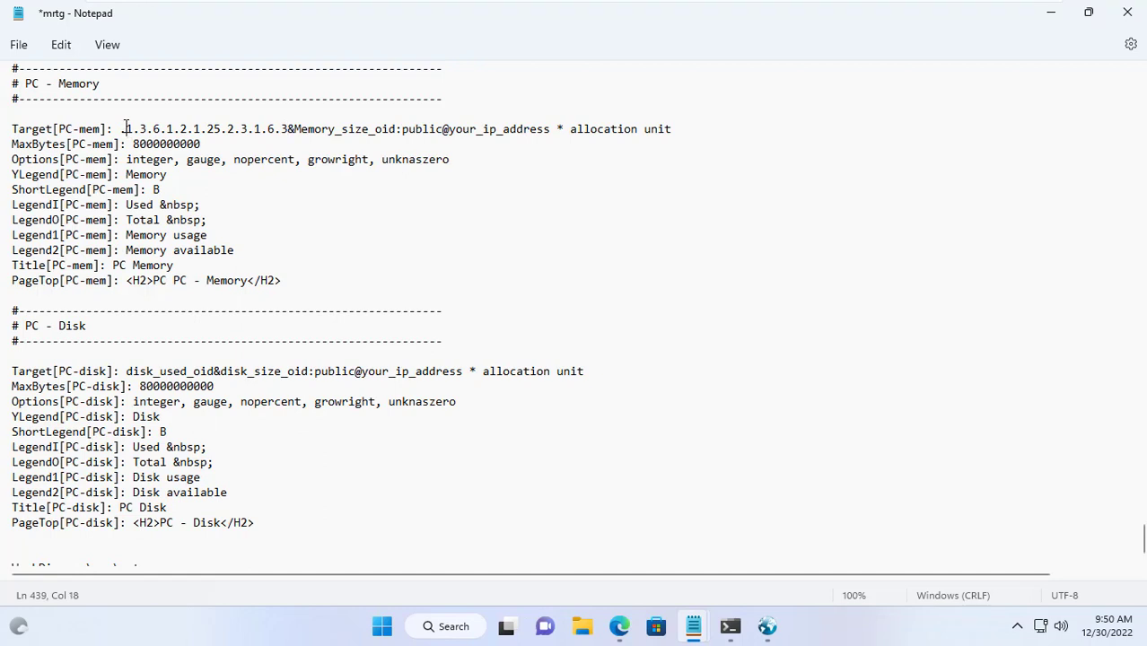
{"action": "key", "text": "BackSpace"}
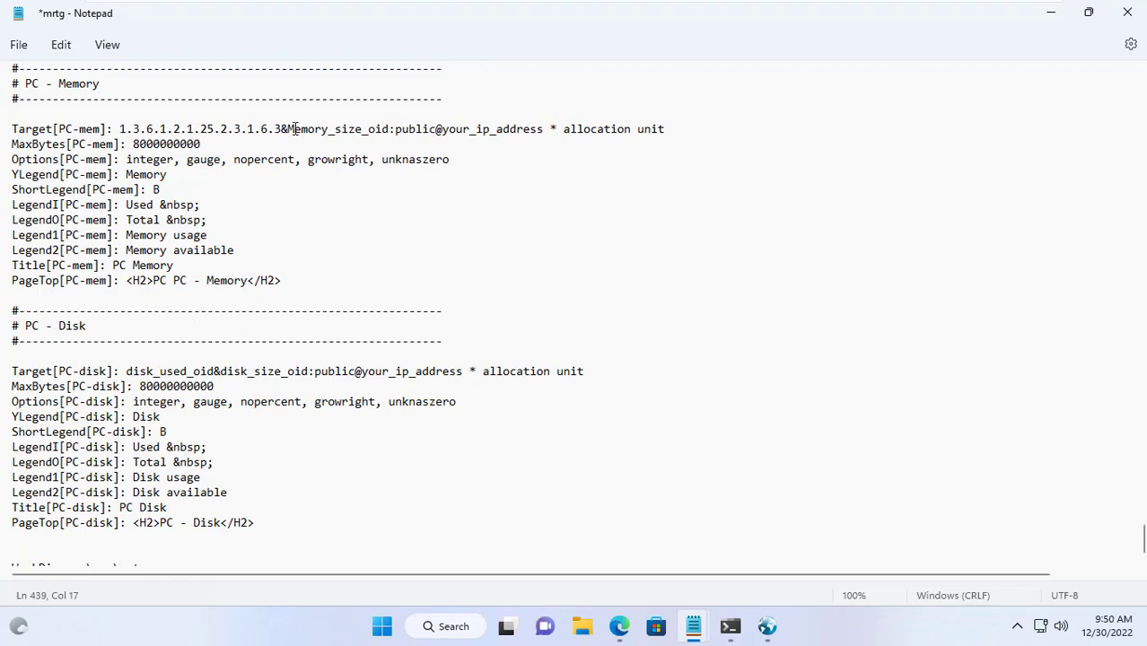
Step: Replace Memory_size_oid with 1.3.6.1.2.1.25.2.3.1.5.3, set the IP to 192.168.1.254, and save
{"action": "left_click_drag", "start_coordinate": [288, 129], "coordinate": [386, 132]}
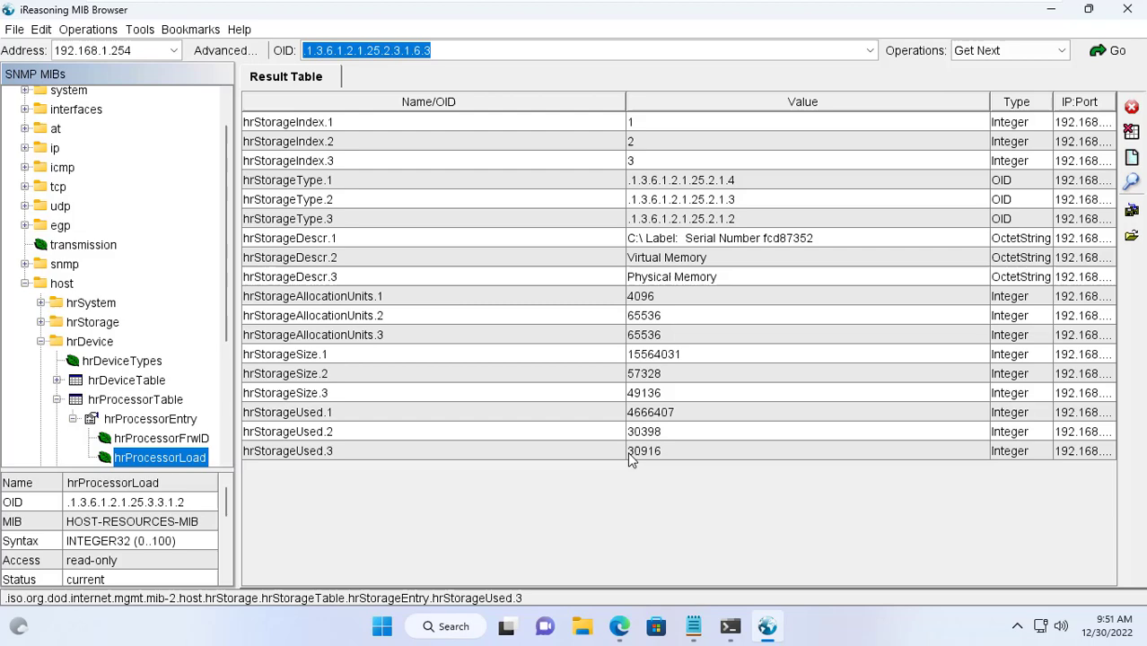
{"action": "left_click", "coordinate": [634, 395]}
{"action": "triple_click", "coordinate": [470, 50]}
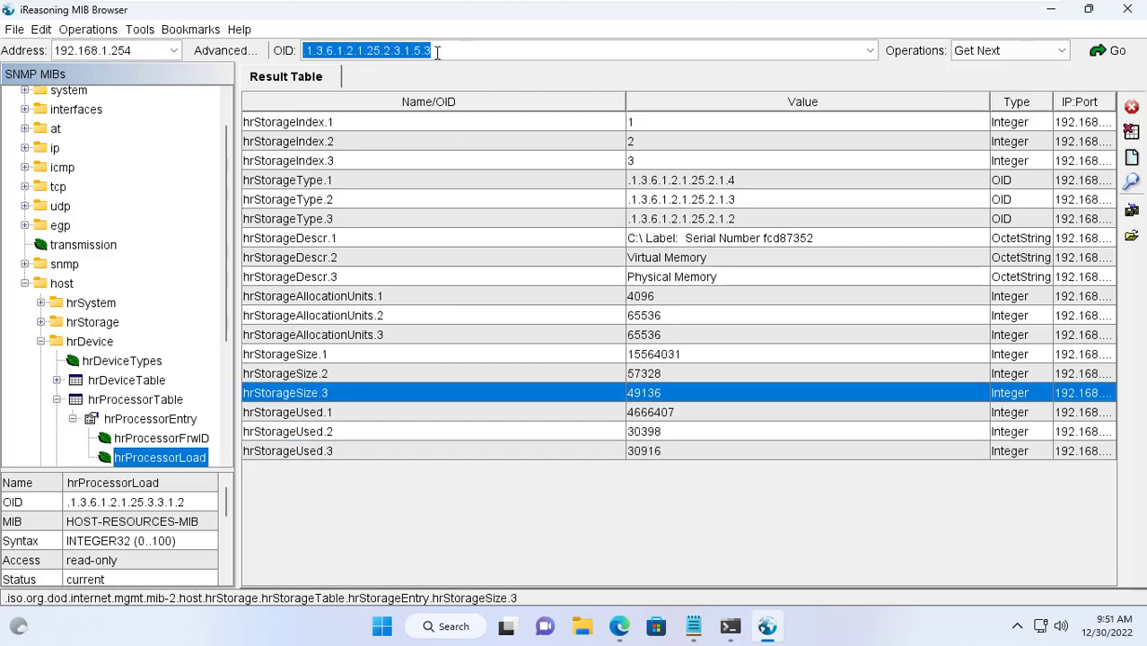
{"action": "key", "text": "ctrl+c"}
{"action": "key", "text": "alt+Tab"}
{"action": "right_click", "coordinate": [347, 131]}
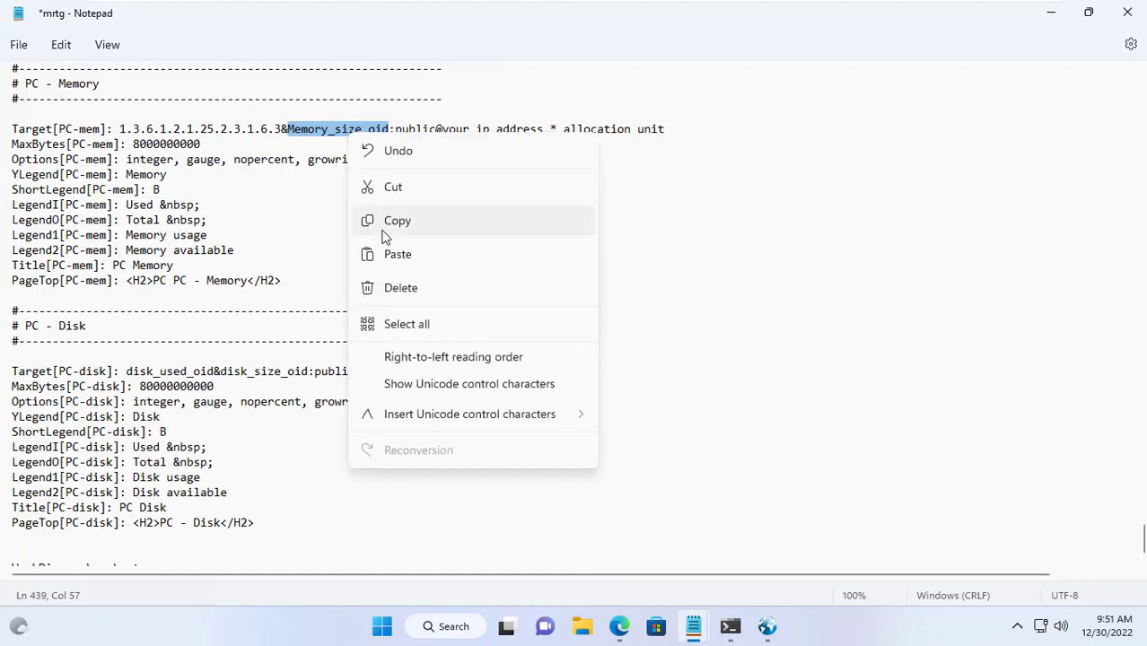
{"action": "left_click", "coordinate": [397, 254]}
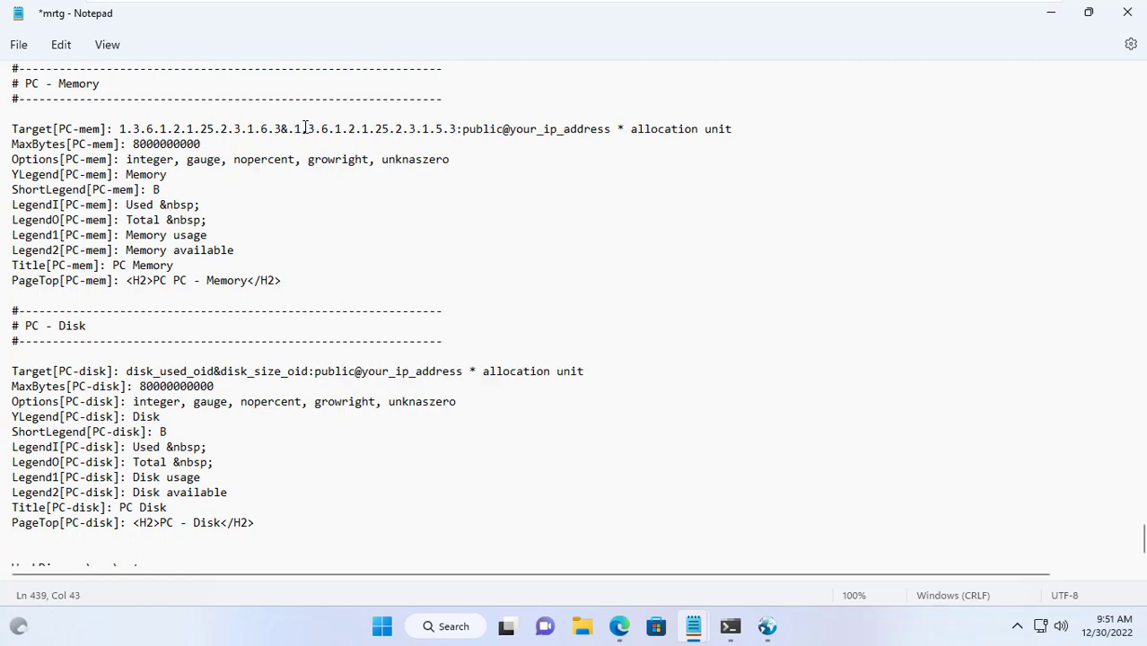
{"action": "key", "text": "BackSpace"}
{"action": "left_click_drag", "start_coordinate": [502, 129], "coordinate": [600, 131]}
{"action": "type", "text": "192.168.1.254"}
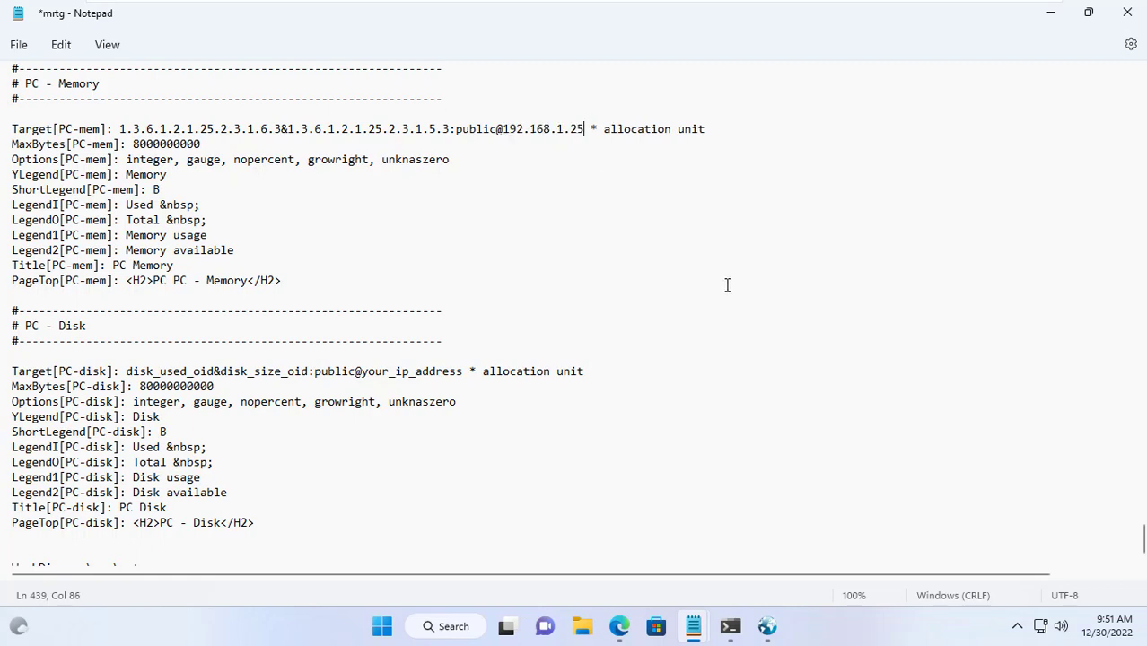
{"action": "key", "text": "ctrl+s"}
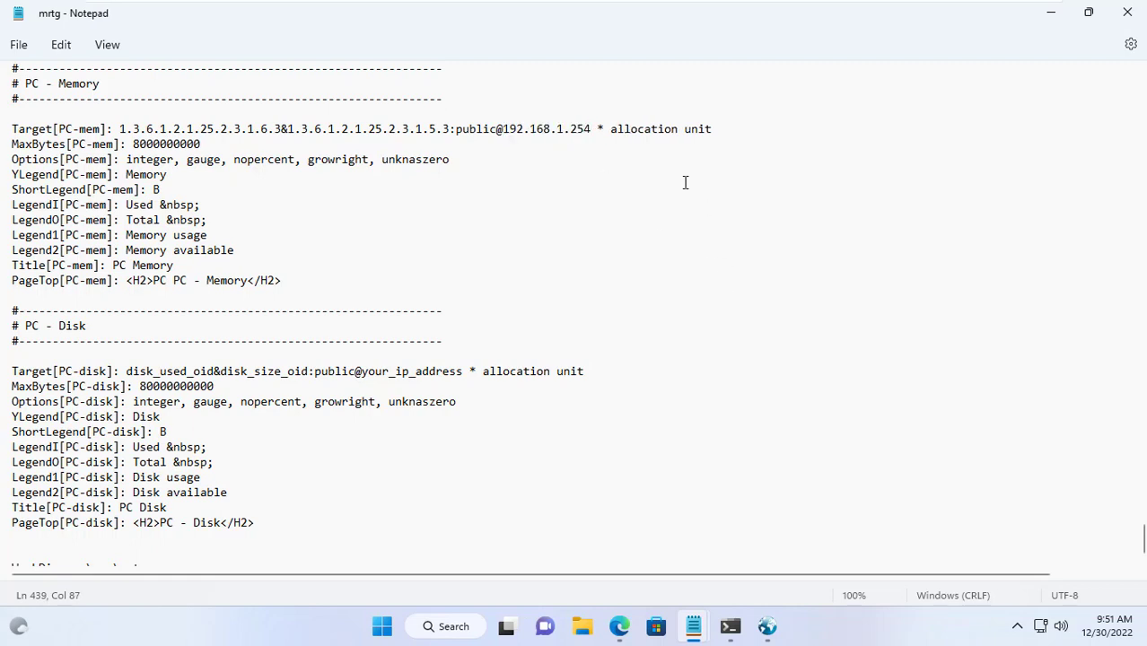
Step: Set the PC-mem multiplier to the 65536 allocation unit, save, and select the PC-disk target line
{"action": "left_click_drag", "start_coordinate": [613, 129], "coordinate": [717, 128]}
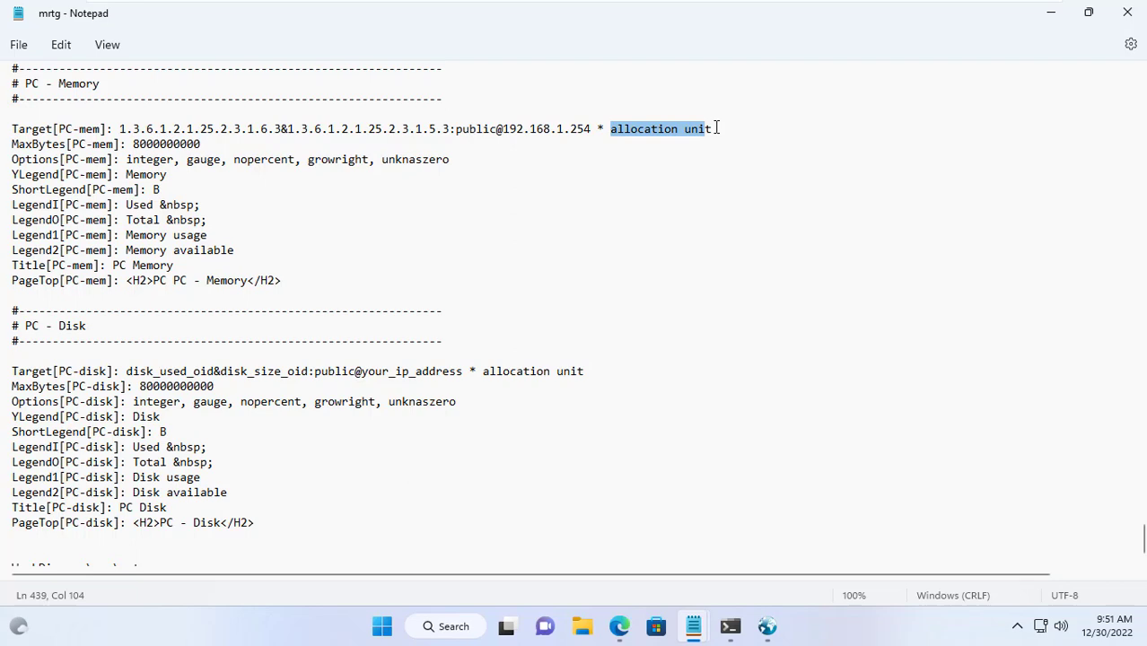
{"action": "left_click", "coordinate": [767, 626]}
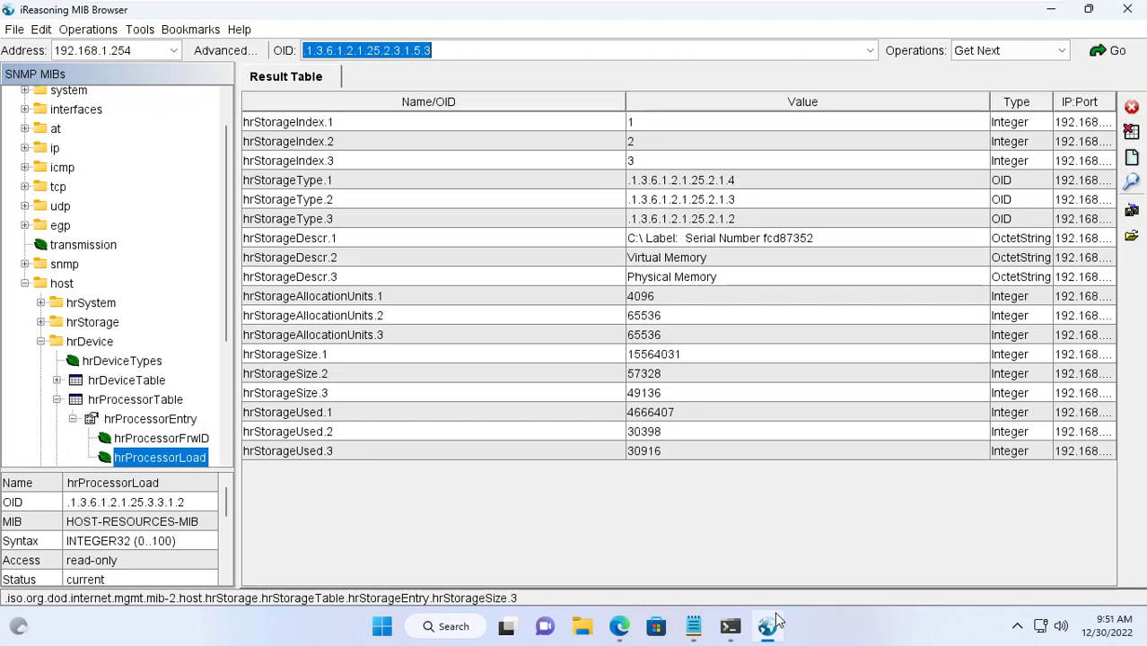
{"action": "left_click", "coordinate": [648, 316]}
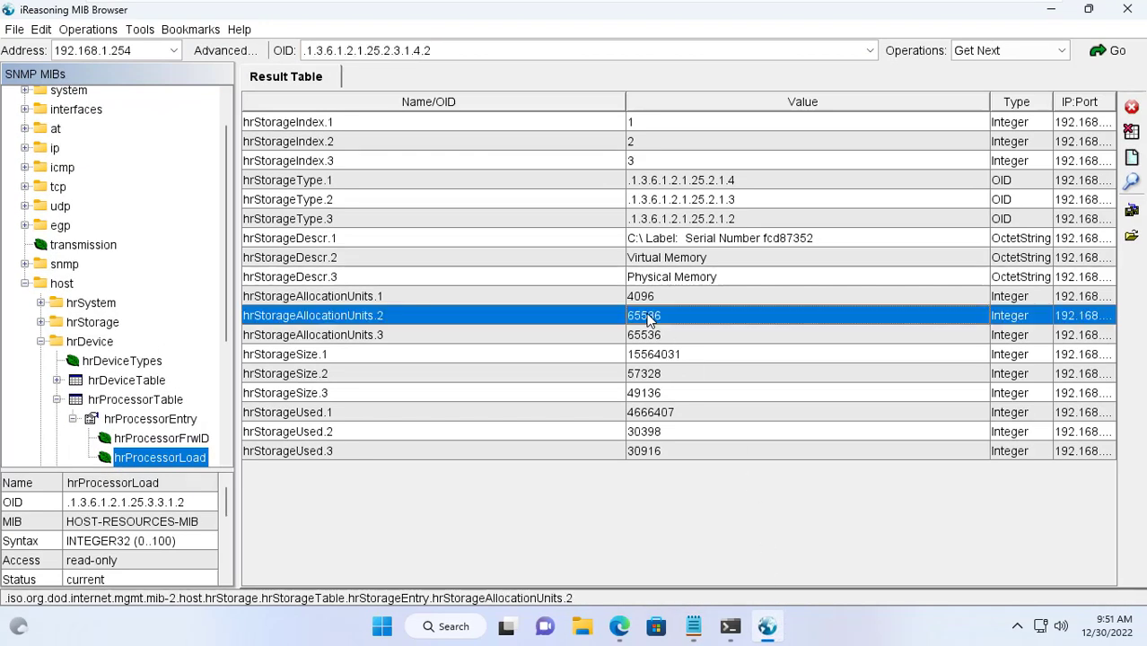
{"action": "left_click", "coordinate": [649, 334]}
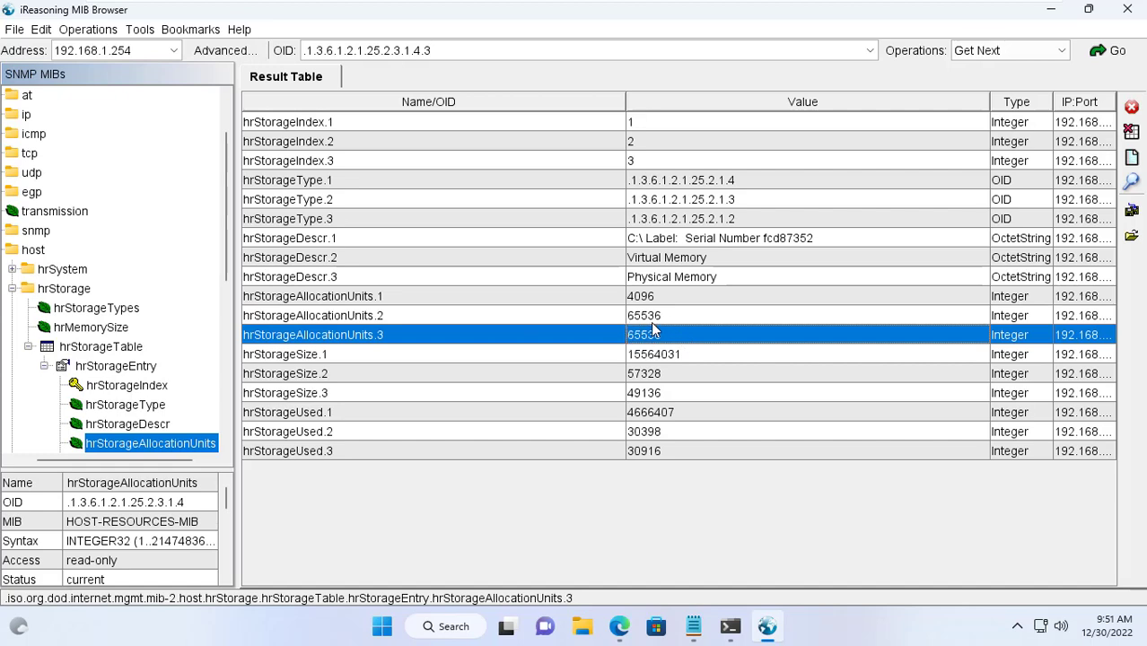
{"action": "key", "text": "alt+Tab"}
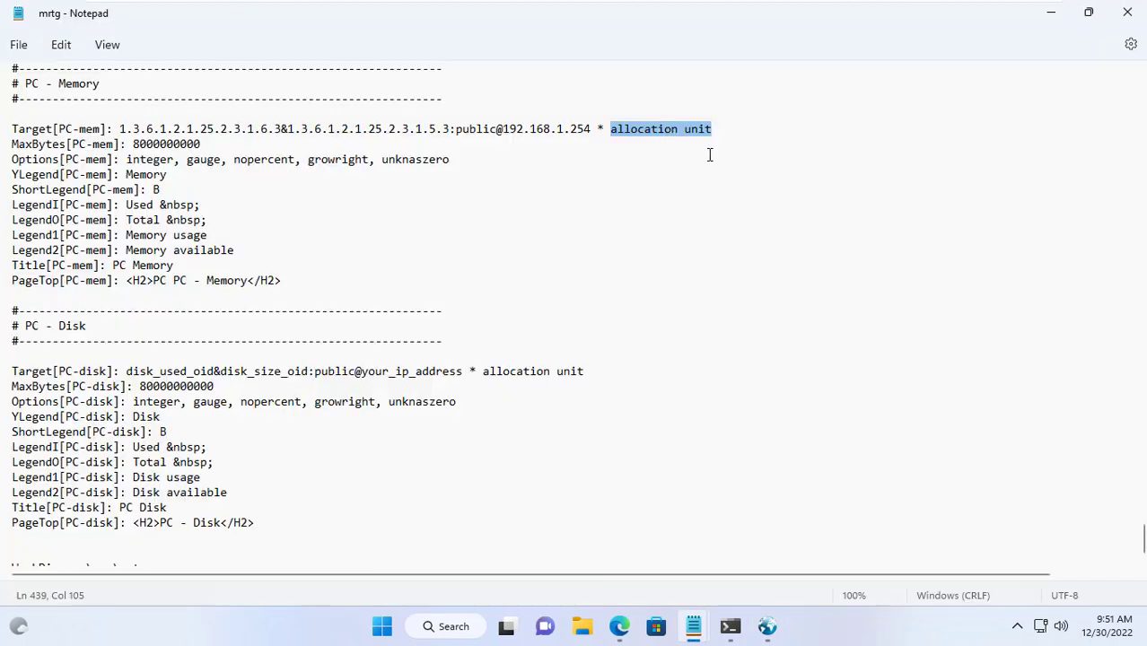
{"action": "type", "text": "65536"}
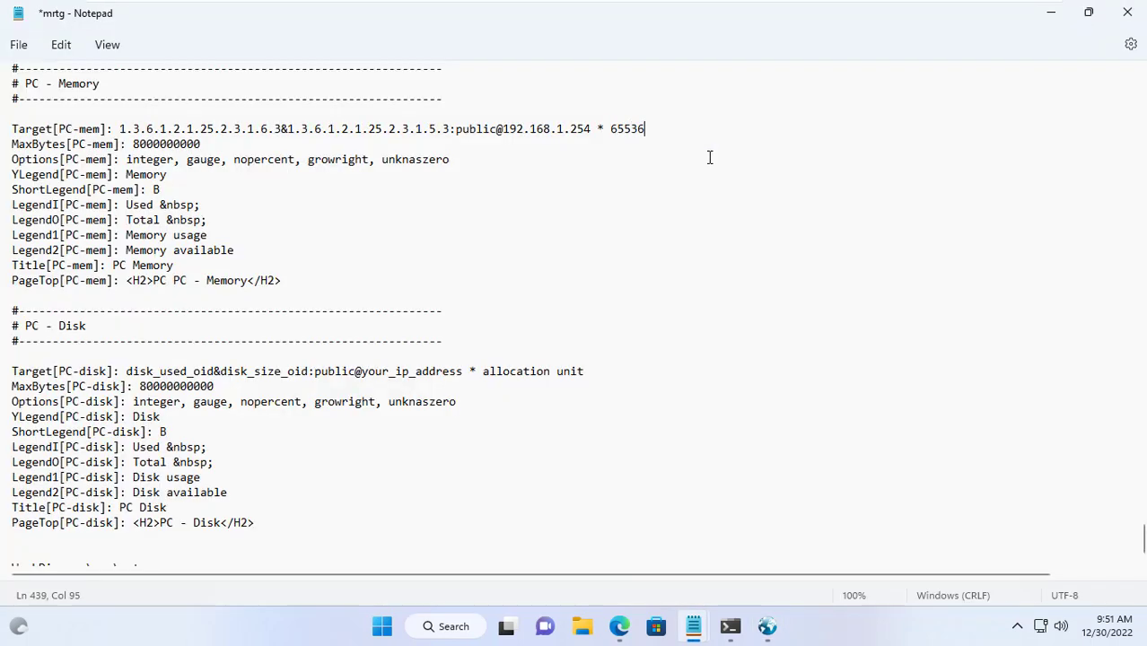
{"action": "key", "text": "ctrl+s"}
{"action": "triple_click", "coordinate": [3, 327]}
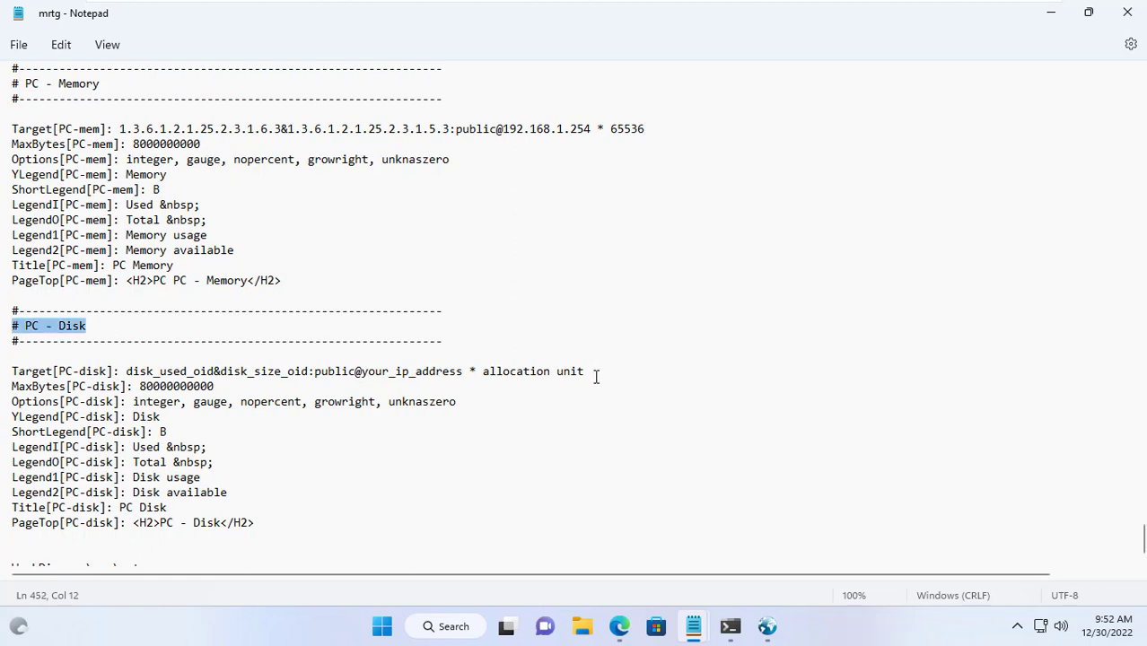
{"action": "left_click_drag", "start_coordinate": [596, 377], "coordinate": [3, 377]}
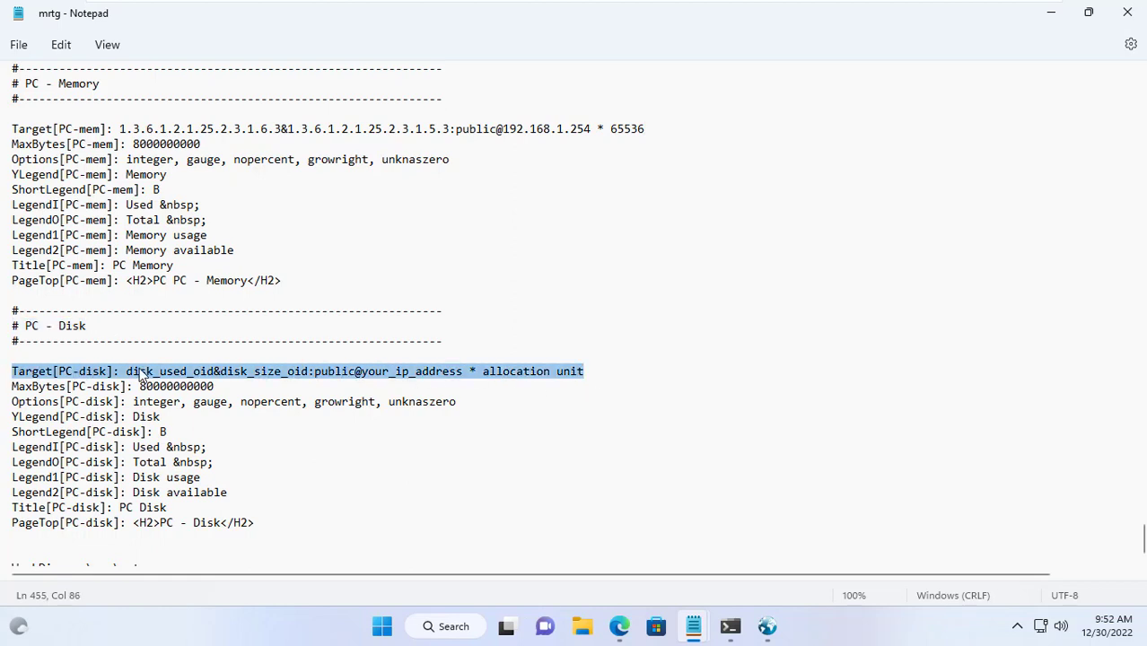
Step: Replace disk_used_oid with the C: drive used OID 1.3.6.1.2.1.25.2.3.1.6.1 and save
{"action": "left_click_drag", "start_coordinate": [127, 373], "coordinate": [218, 373]}
{"action": "key", "text": "alt+Tab"}
{"action": "left_click", "coordinate": [626, 240]}
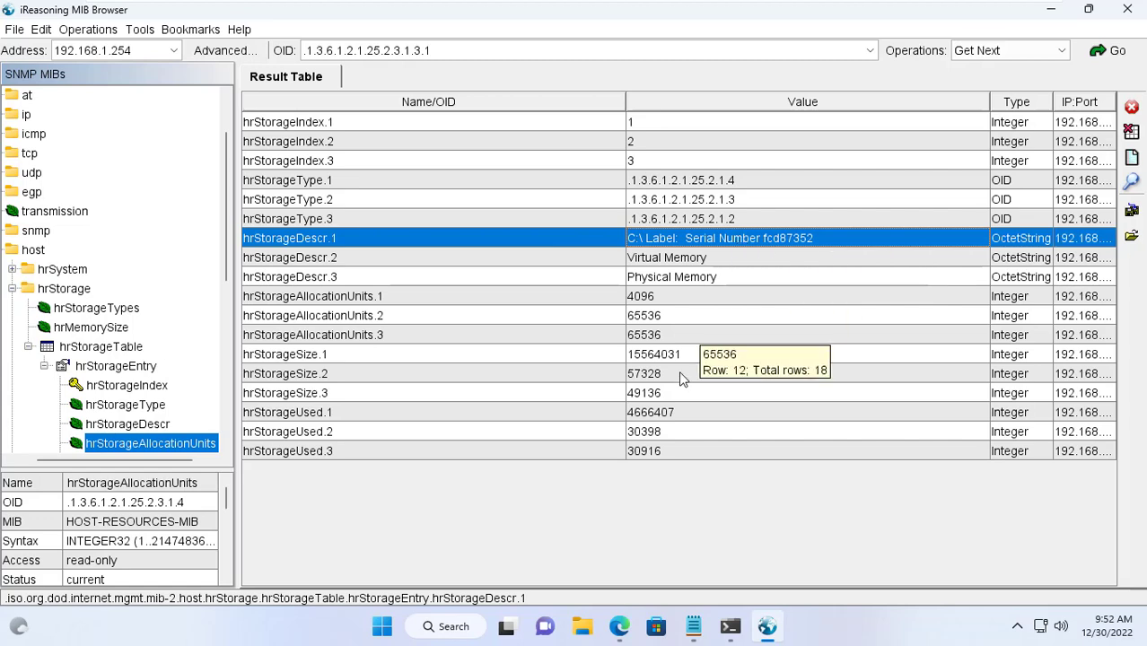
{"action": "left_click", "coordinate": [649, 419]}
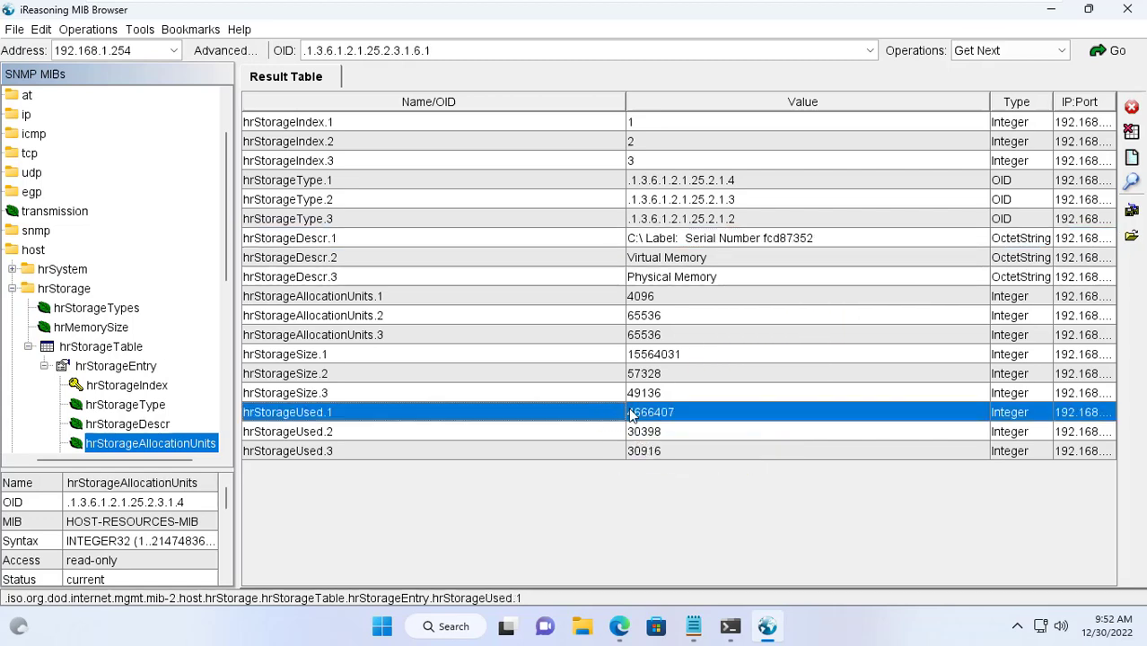
{"action": "triple_click", "coordinate": [458, 51]}
{"action": "key", "text": "super+c"}
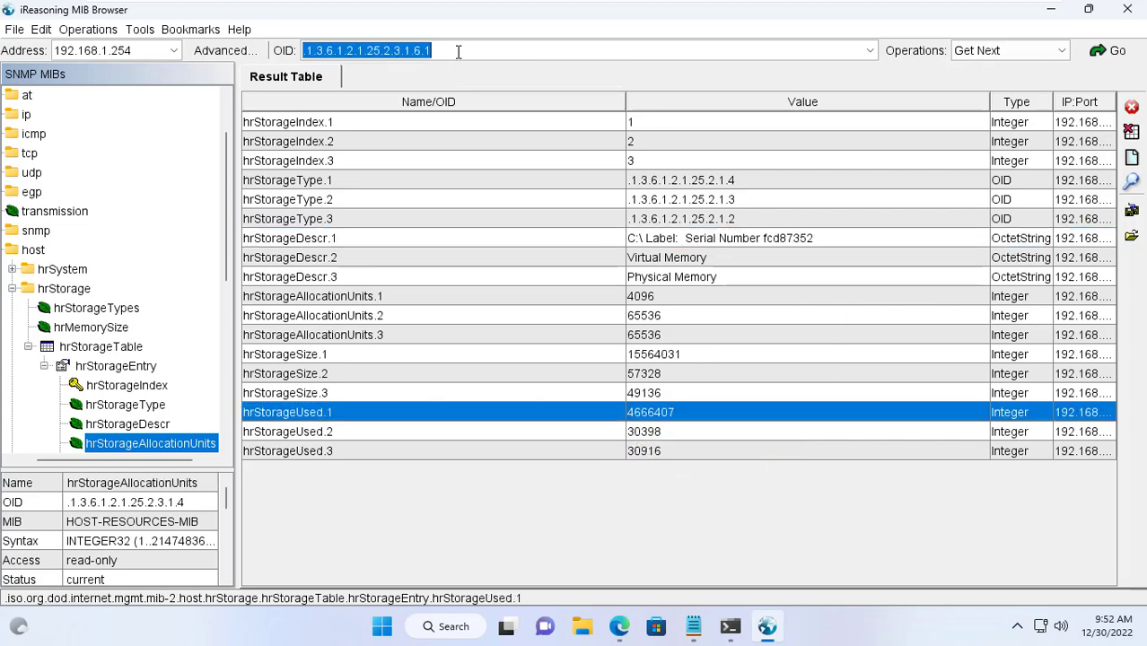
{"action": "key", "text": "alt+Tab"}
{"action": "right_click", "coordinate": [191, 377]}
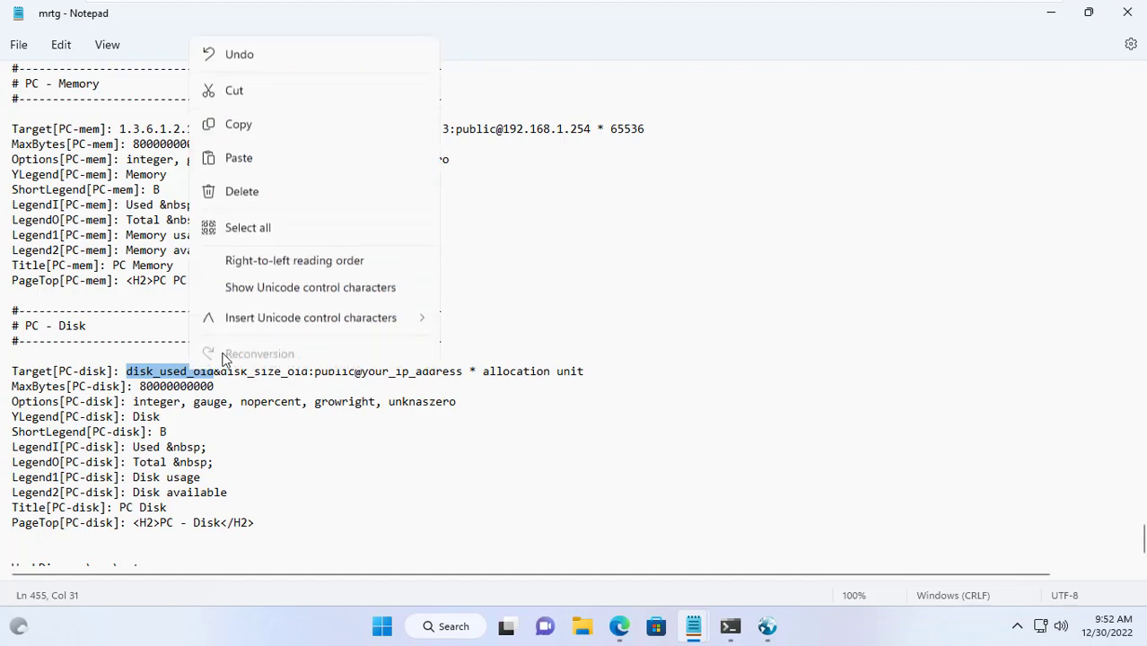
{"action": "left_click", "coordinate": [257, 165]}
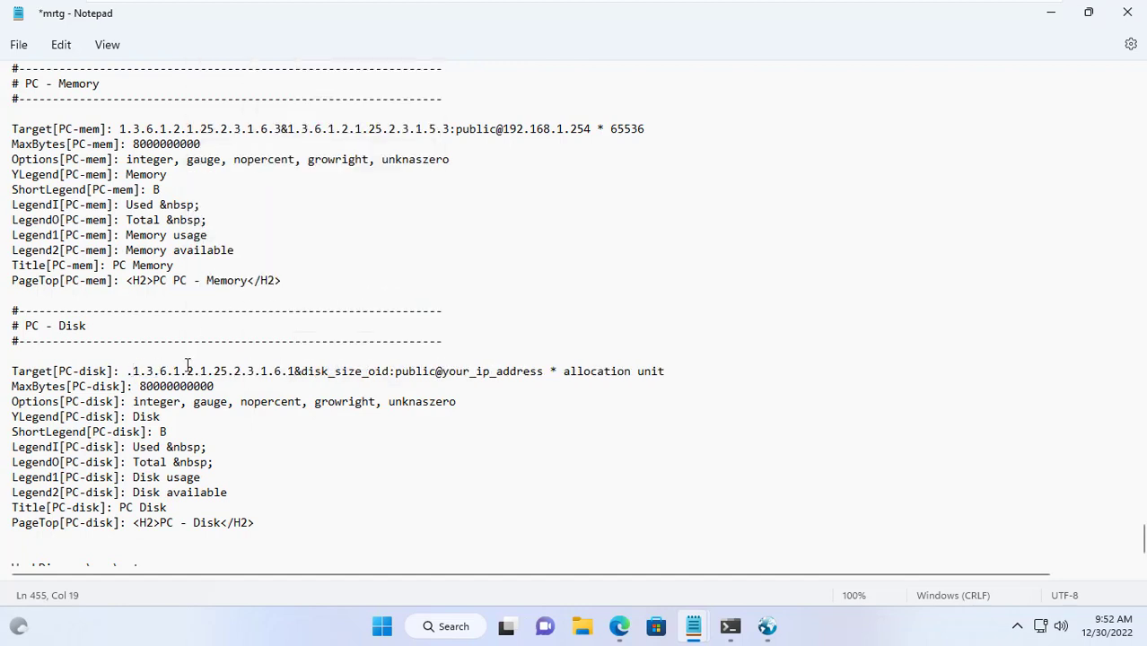
{"action": "key", "text": "BackSpace"}
{"action": "key", "text": "ctrl+s"}
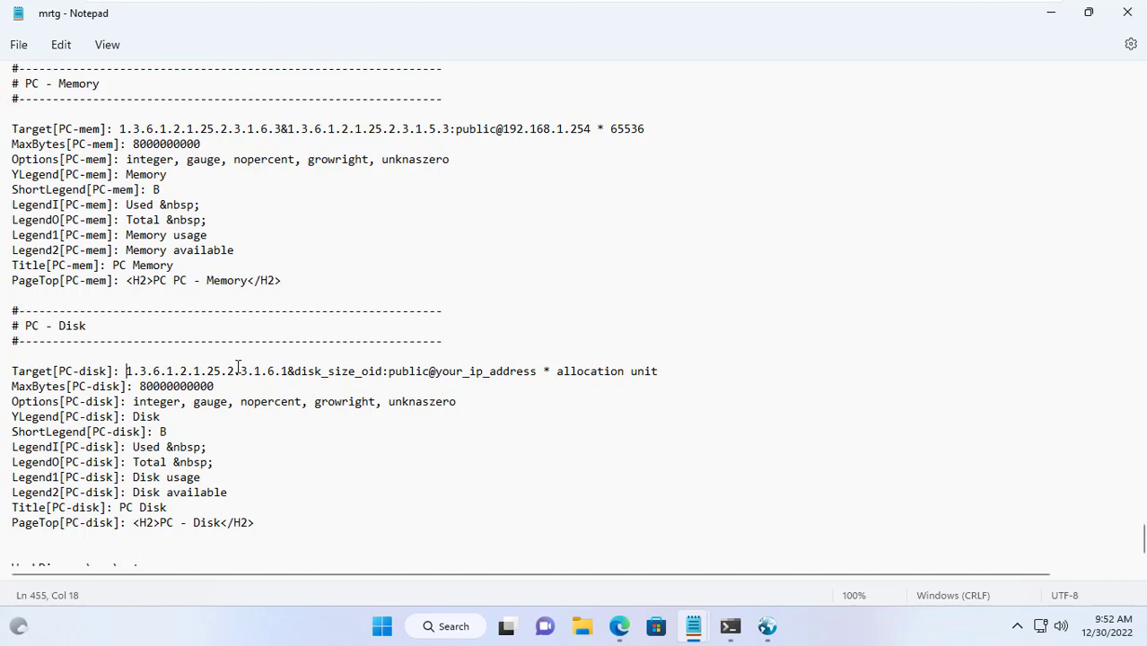
Step: Replace disk_size_oid with 1.3.6.1.2.1.25.2.3.1.5.1 and the IP with 192.168.1.254, then save
{"action": "left_click_drag", "start_coordinate": [295, 375], "coordinate": [388, 375]}
{"action": "key", "text": "alt+Tab"}
{"action": "left_click", "coordinate": [551, 357]}
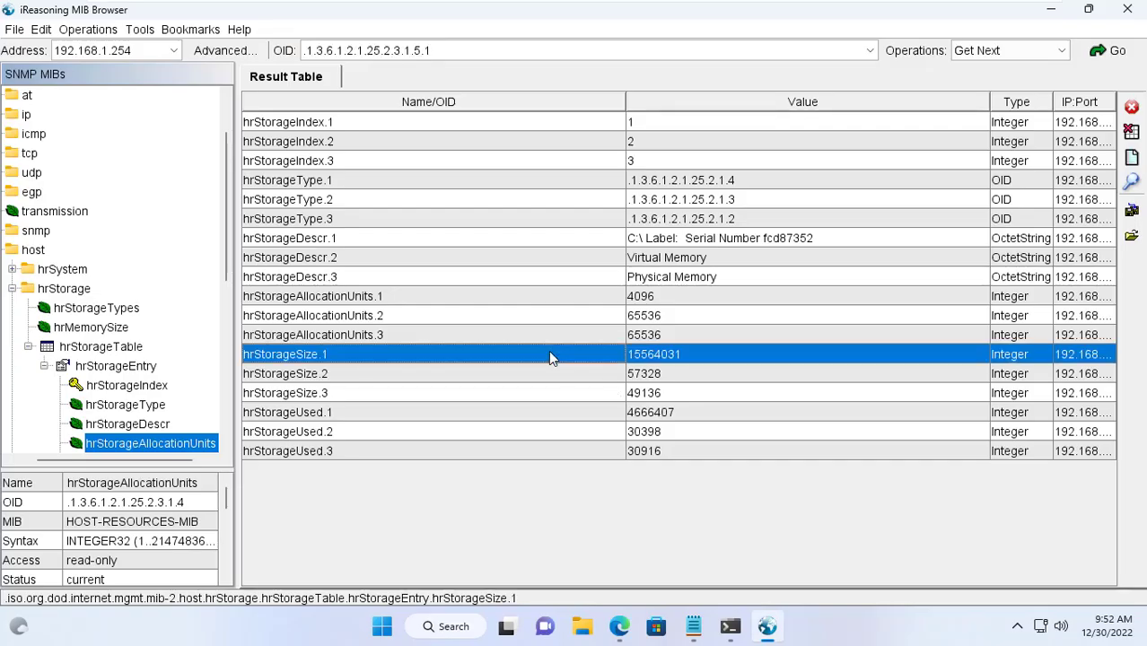
{"action": "triple_click", "coordinate": [454, 50]}
{"action": "key", "text": "ctrl+c"}
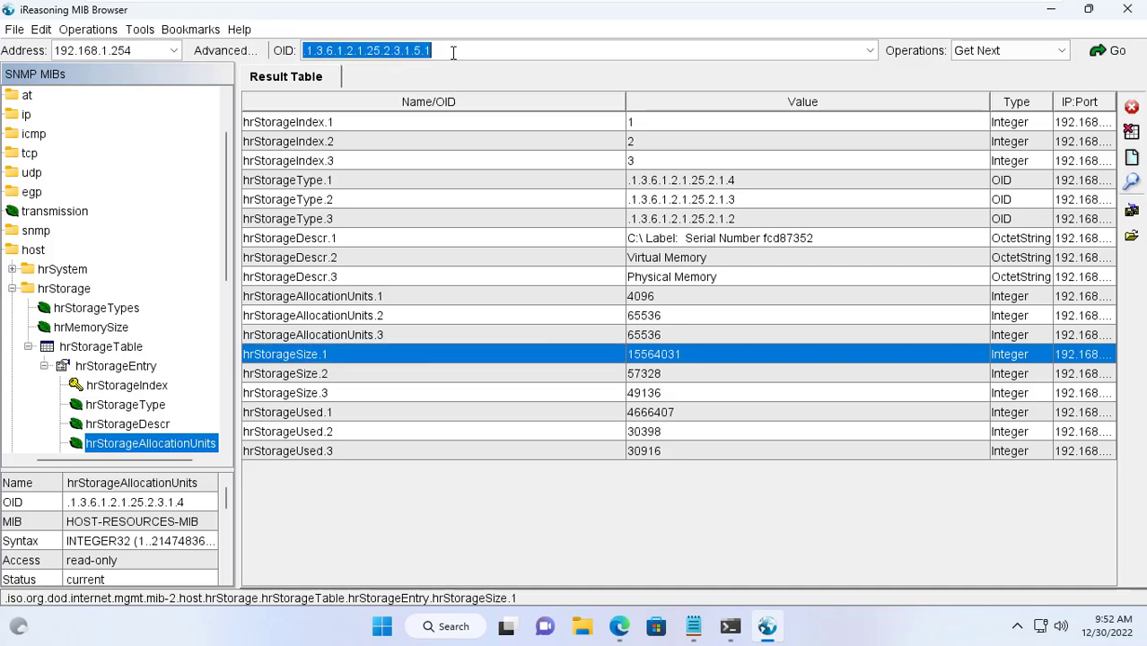
{"action": "key", "text": "alt+Tab"}
{"action": "key", "text": "ctrl+v"}
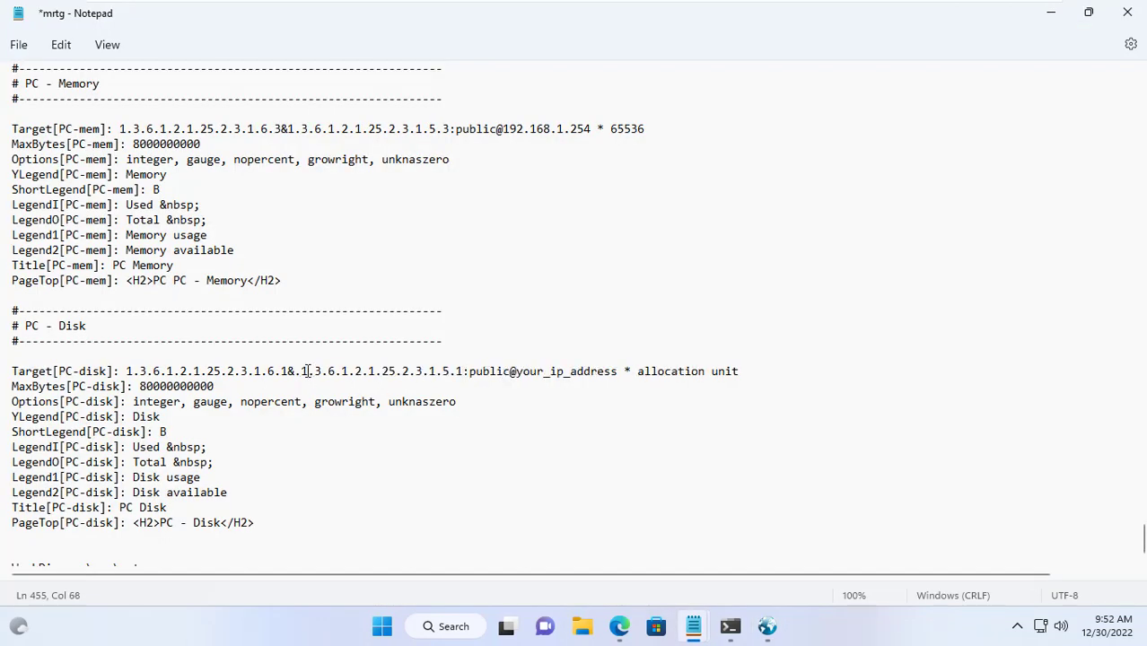
{"action": "key", "text": "BackSpace"}
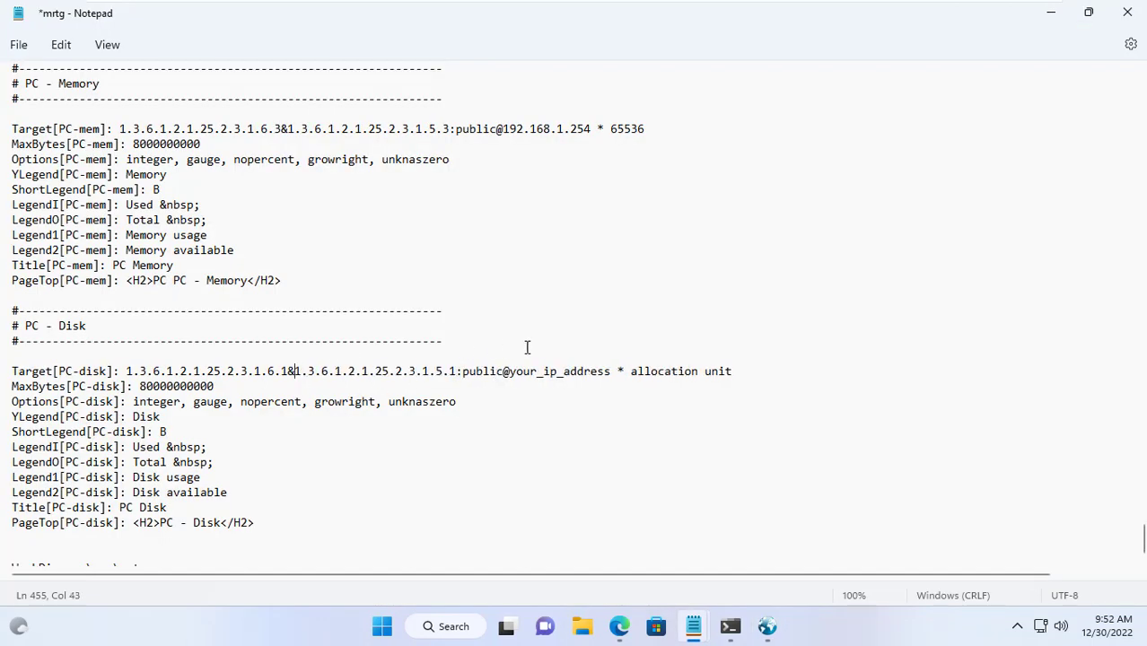
{"action": "left_click_drag", "start_coordinate": [511, 370], "coordinate": [610, 371]}
{"action": "type", "text": "192.168.1.254"}
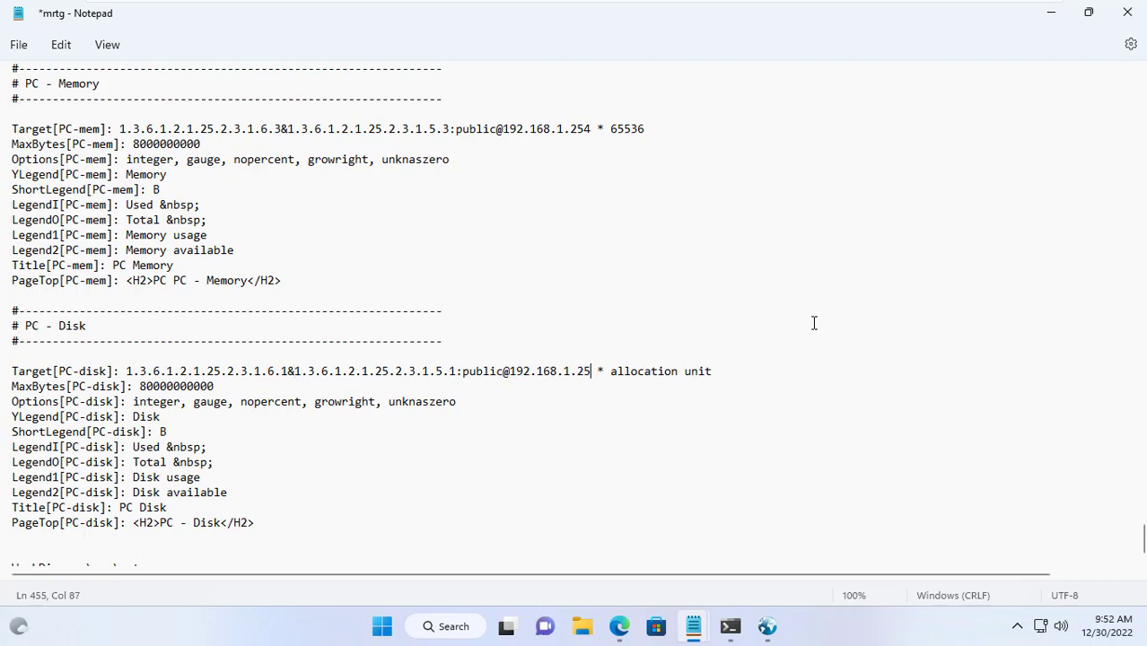
{"action": "key", "text": "ctrl+s"}
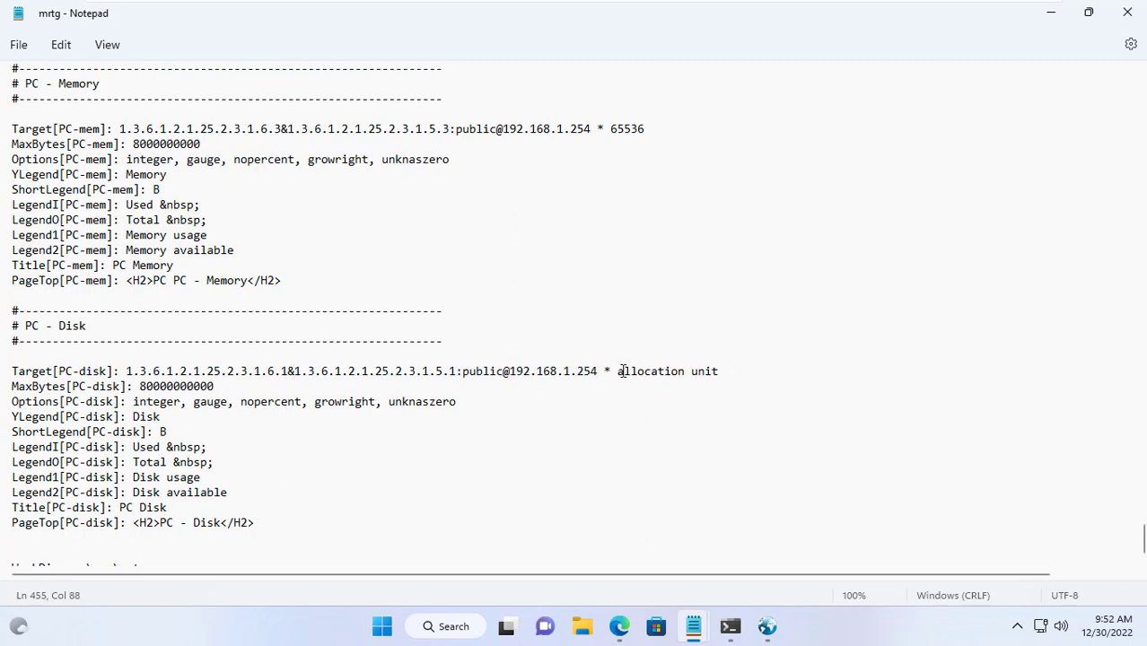
Step: Set the PC-disk multiplier to the C: drive's 4096 allocation unit and save the config
{"action": "key", "text": "alt+Tab"}
{"action": "left_click", "coordinate": [634, 305]}
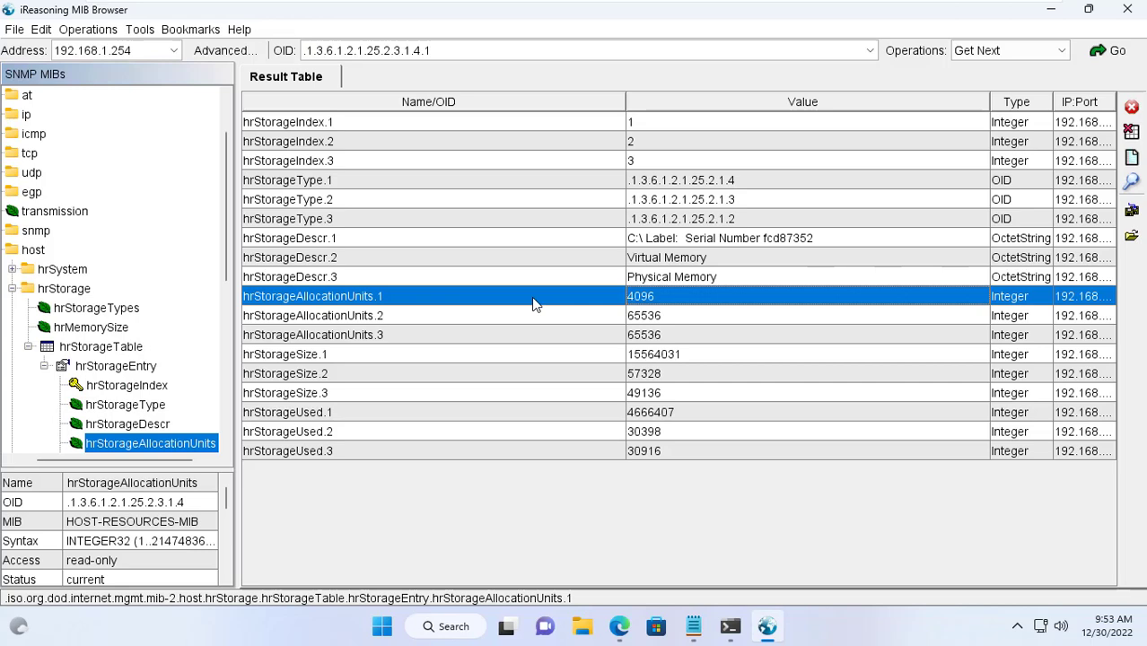
{"action": "key", "text": "alt+Tab"}
{"action": "key", "text": "BackSpace"}
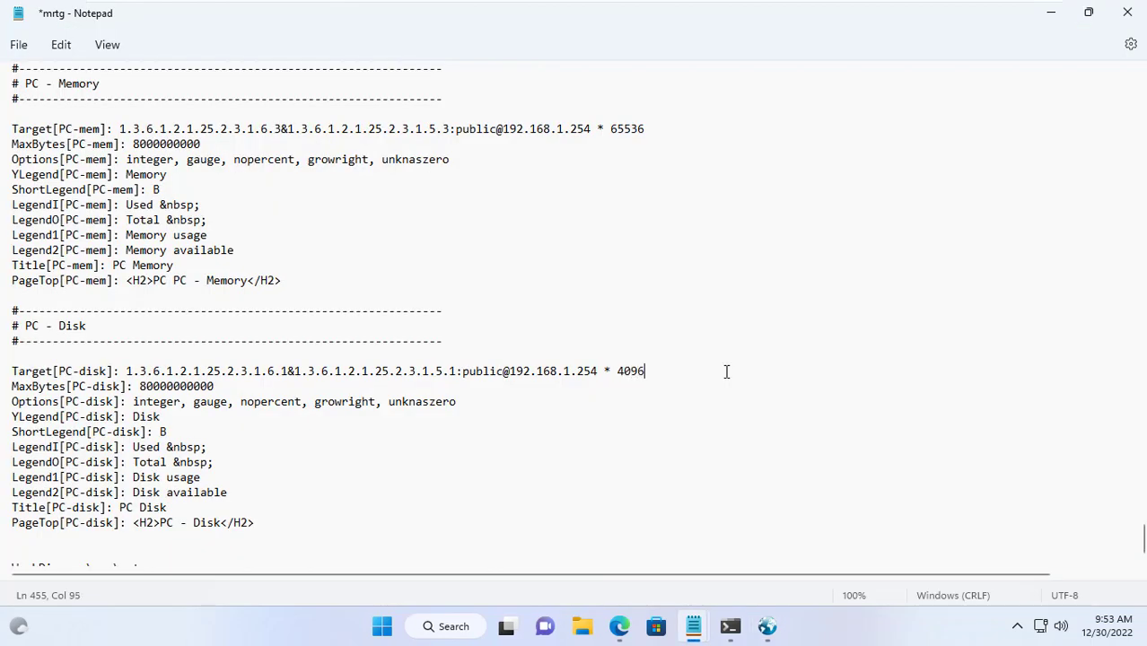
{"action": "double_click", "coordinate": [631, 374]}
{"action": "key", "text": "ctrl+s"}
{"action": "left_click", "coordinate": [18, 45]}
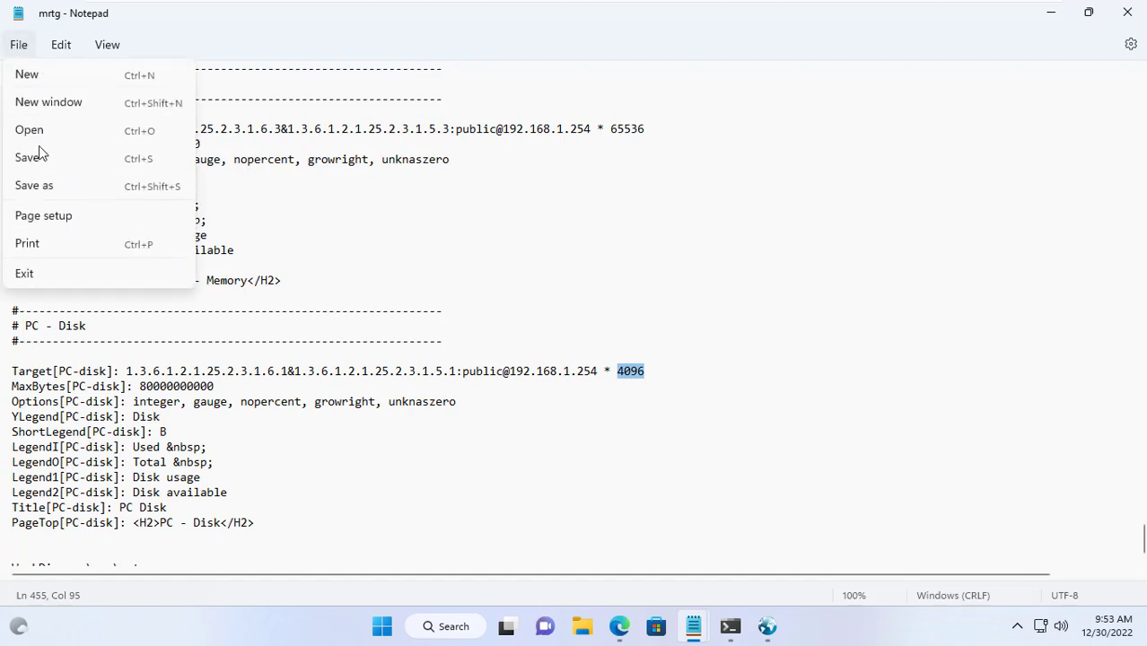
{"action": "left_click", "coordinate": [41, 159]}
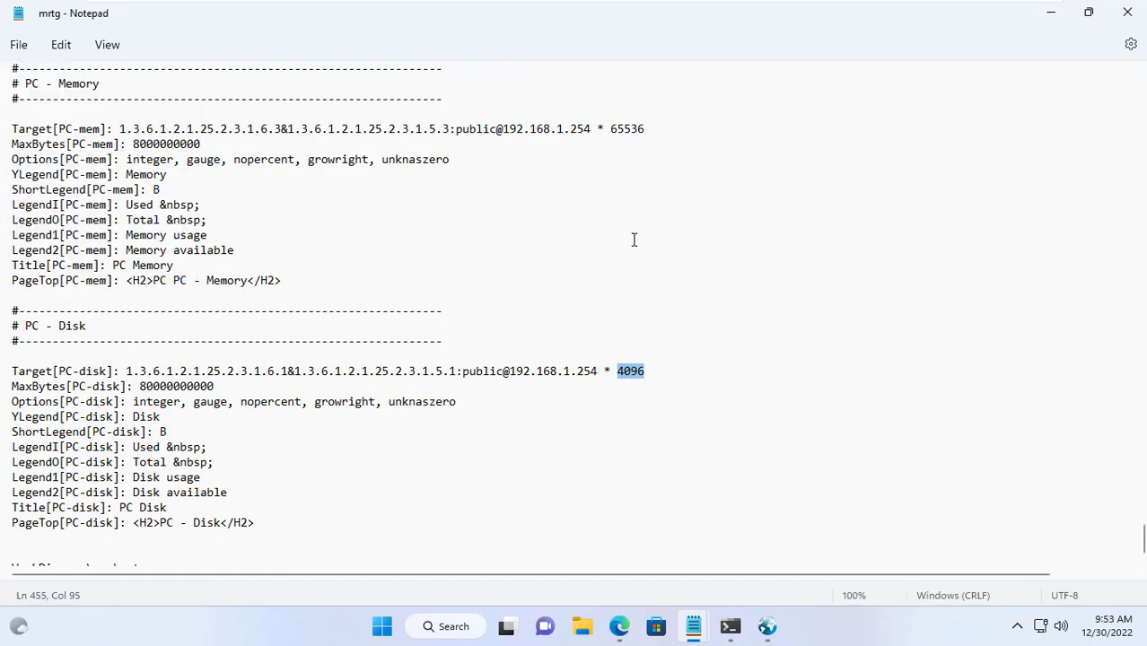
Step: Close the mrtg config and MRTG notes windows and launch File Explorer
{"action": "left_click", "coordinate": [1127, 19]}
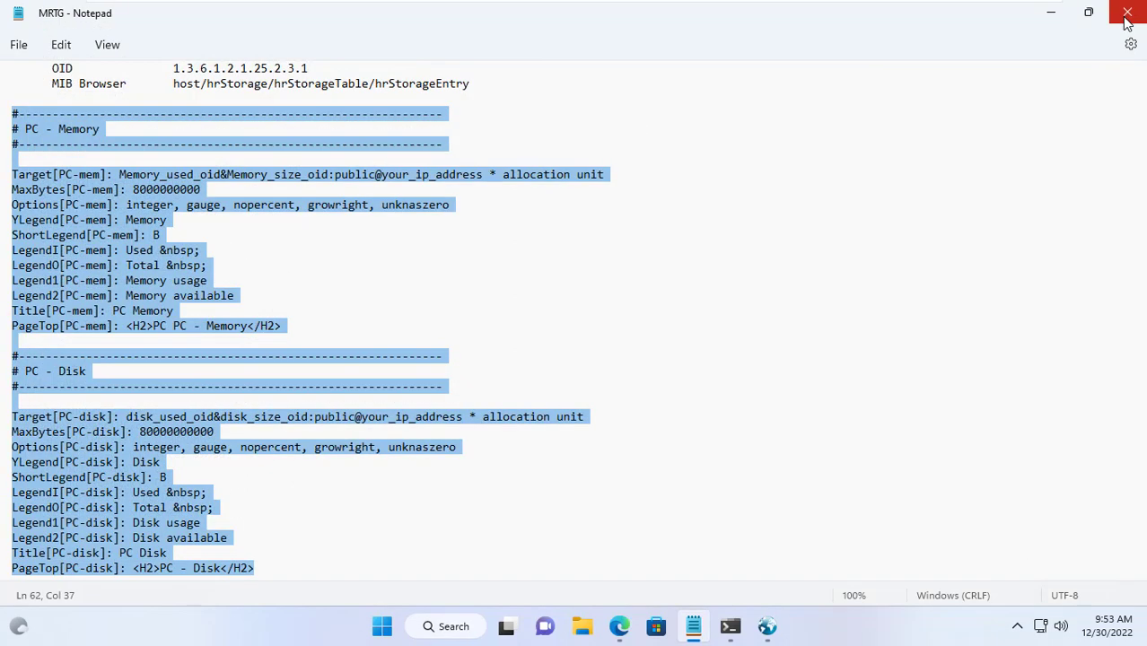
{"action": "left_click", "coordinate": [1128, 20]}
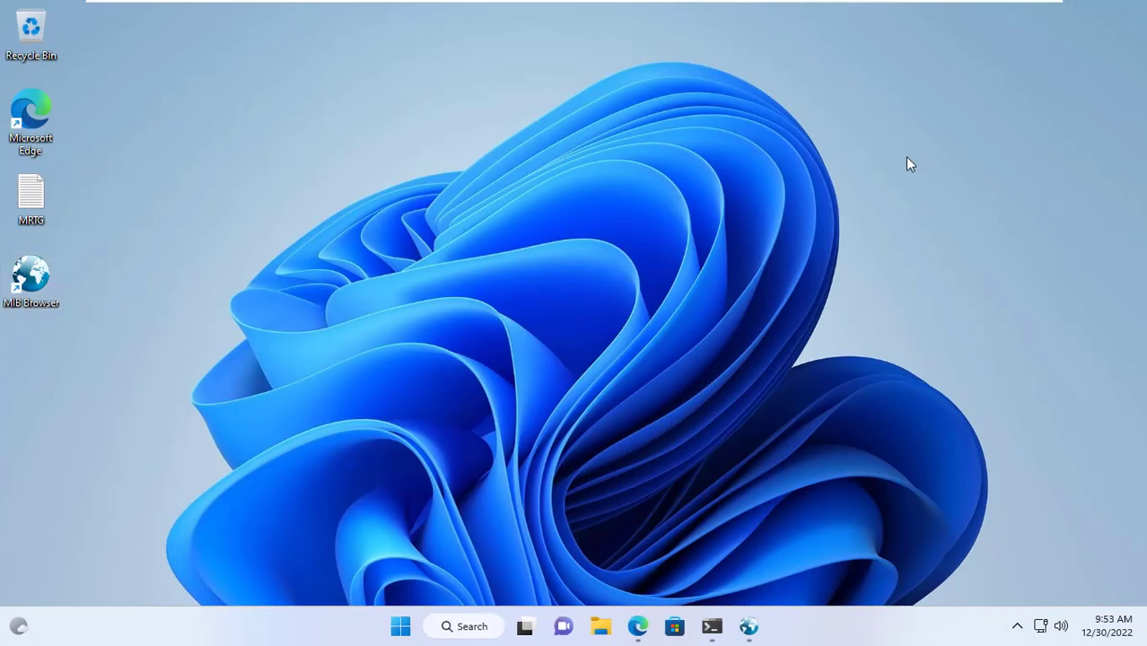
{"action": "left_click", "coordinate": [619, 626]}
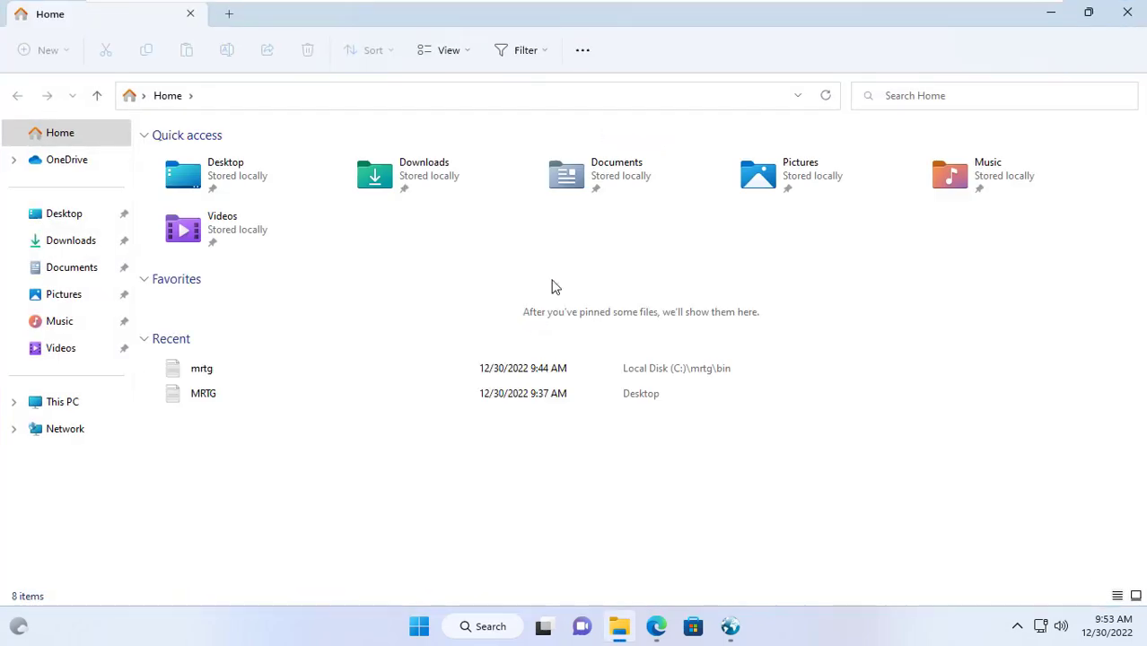
Step: Navigate through This PC to Local Disk (C:) > mrtg > bin
{"action": "left_click", "coordinate": [61, 402]}
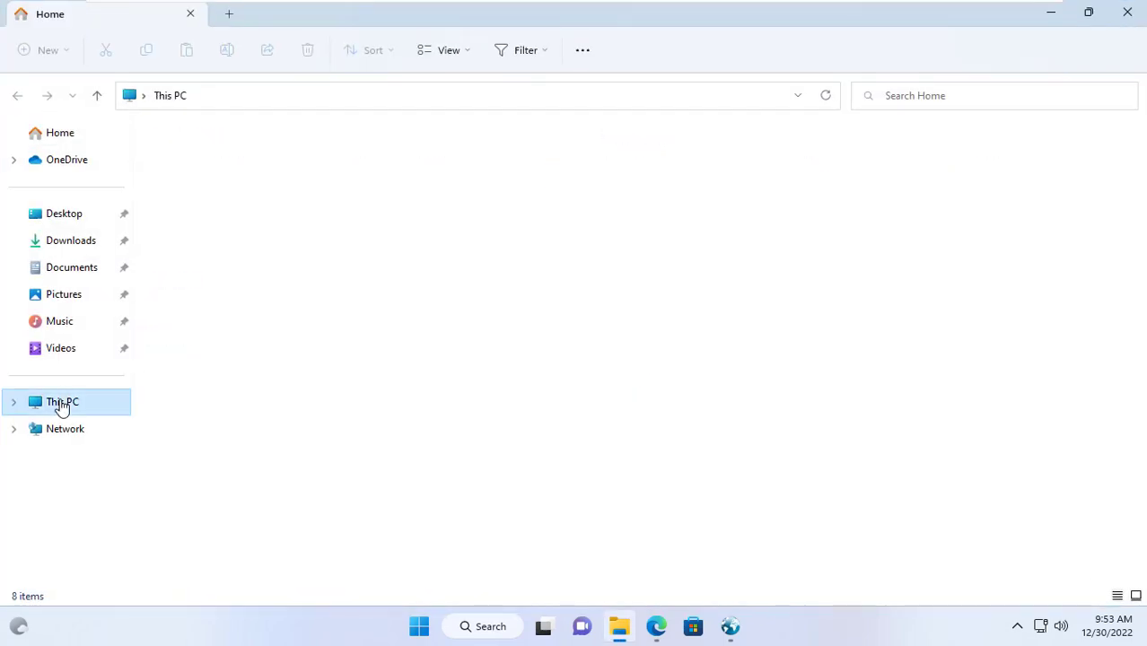
{"action": "left_click", "coordinate": [201, 166]}
{"action": "double_click", "coordinate": [201, 166]}
{"action": "left_click", "coordinate": [184, 160]}
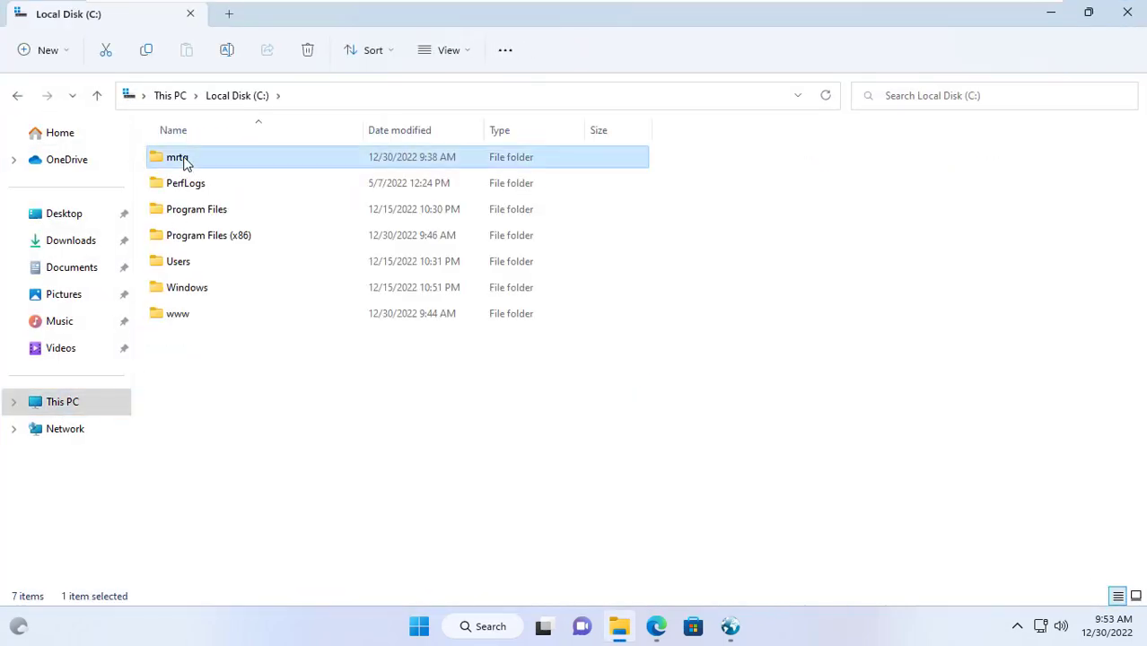
{"action": "double_click", "coordinate": [182, 159]}
{"action": "left_click", "coordinate": [179, 160]}
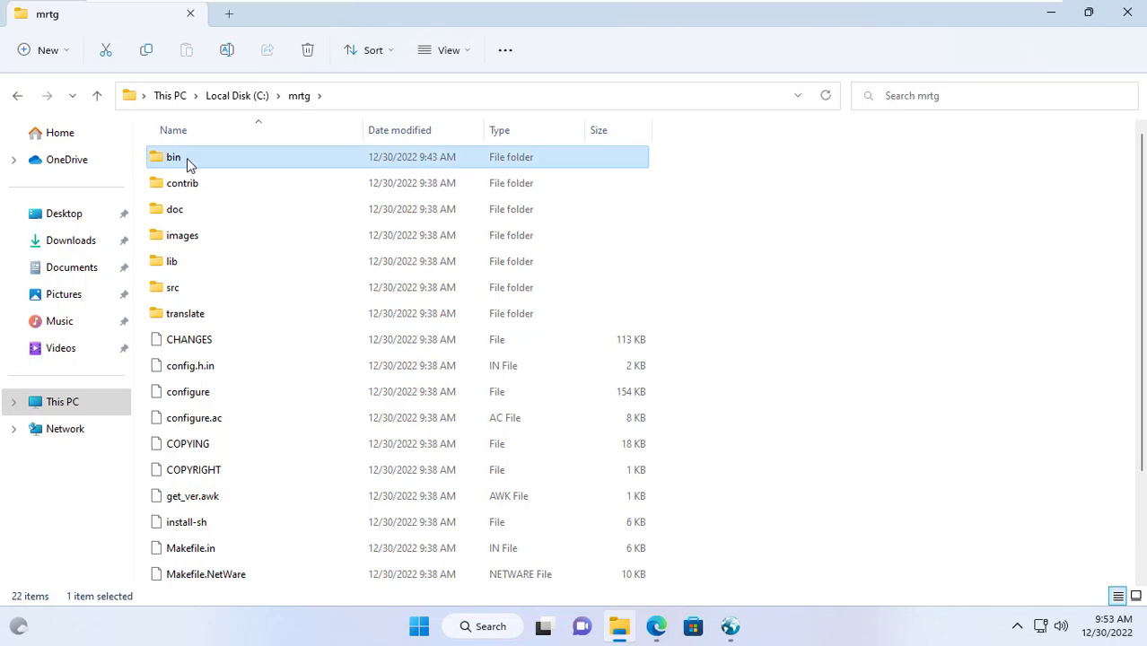
{"action": "double_click", "coordinate": [186, 161]}
{"action": "left_click", "coordinate": [385, 94]}
{"action": "key", "text": "Escape"}
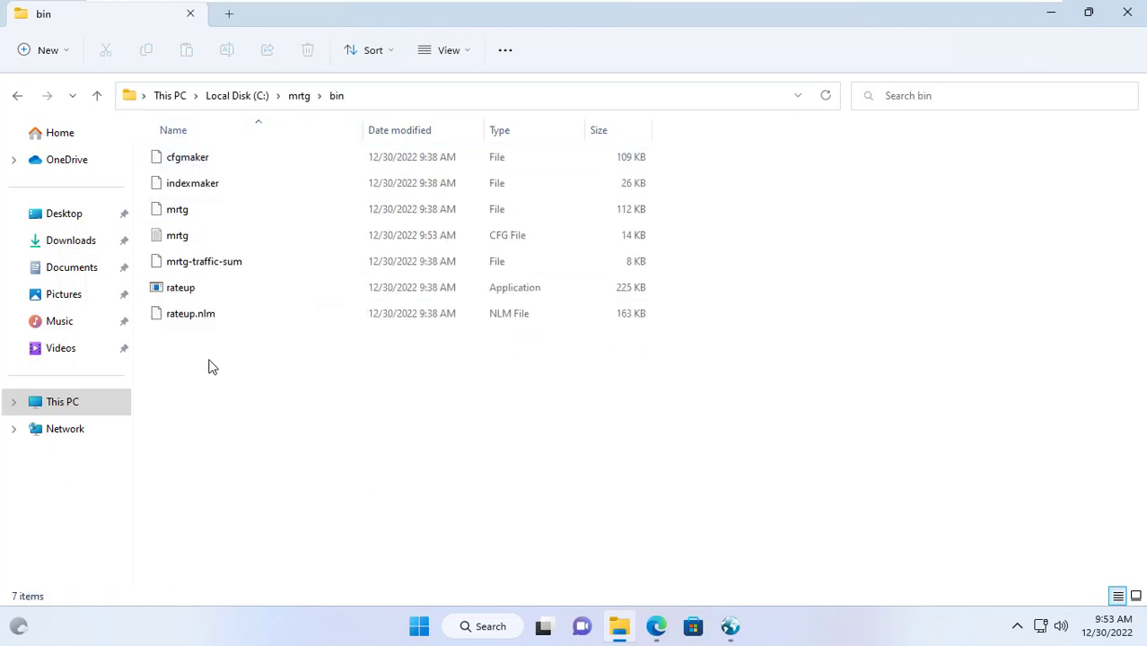
Step: Open PowerShell in C:\mrtg\bin and run 'perl mrtg mrtg.cfg' to start MRTG
{"action": "right_click", "coordinate": [197, 371]}
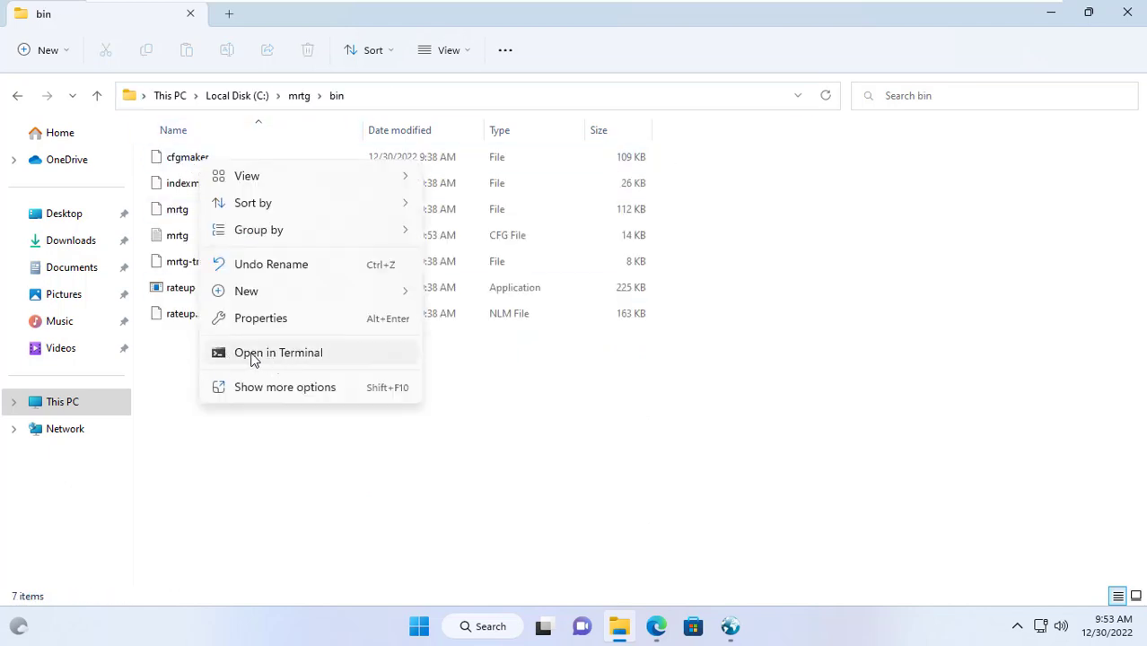
{"action": "left_click", "coordinate": [255, 357]}
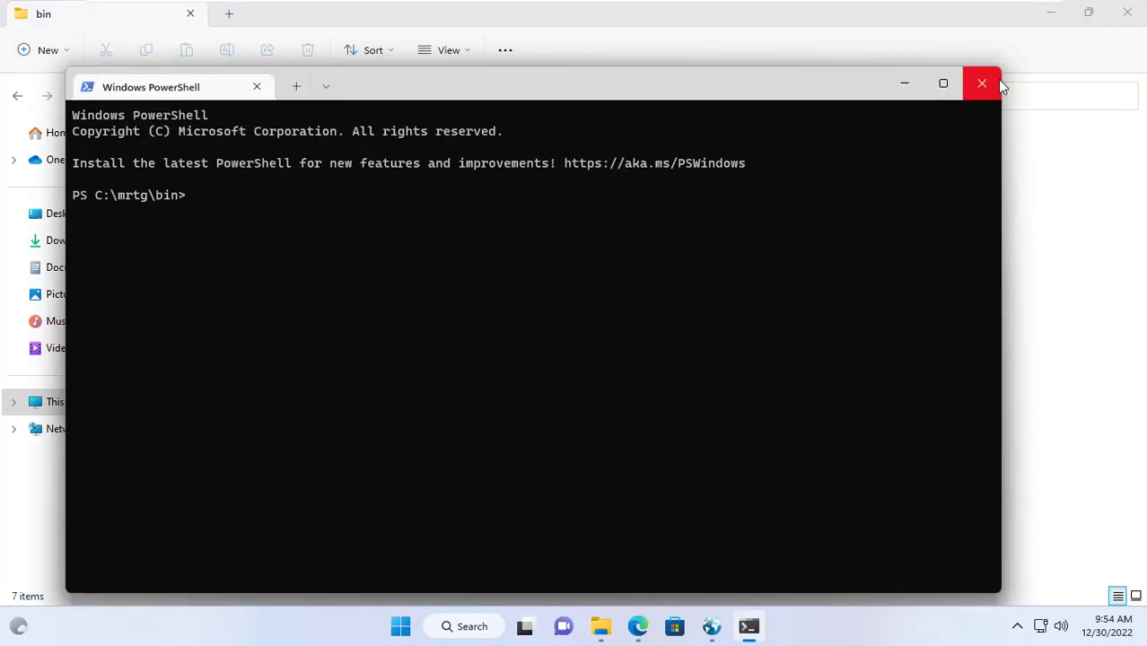
{"action": "left_click", "coordinate": [1063, 18]}
{"action": "left_click_drag", "start_coordinate": [528, 83], "coordinate": [598, 49]}
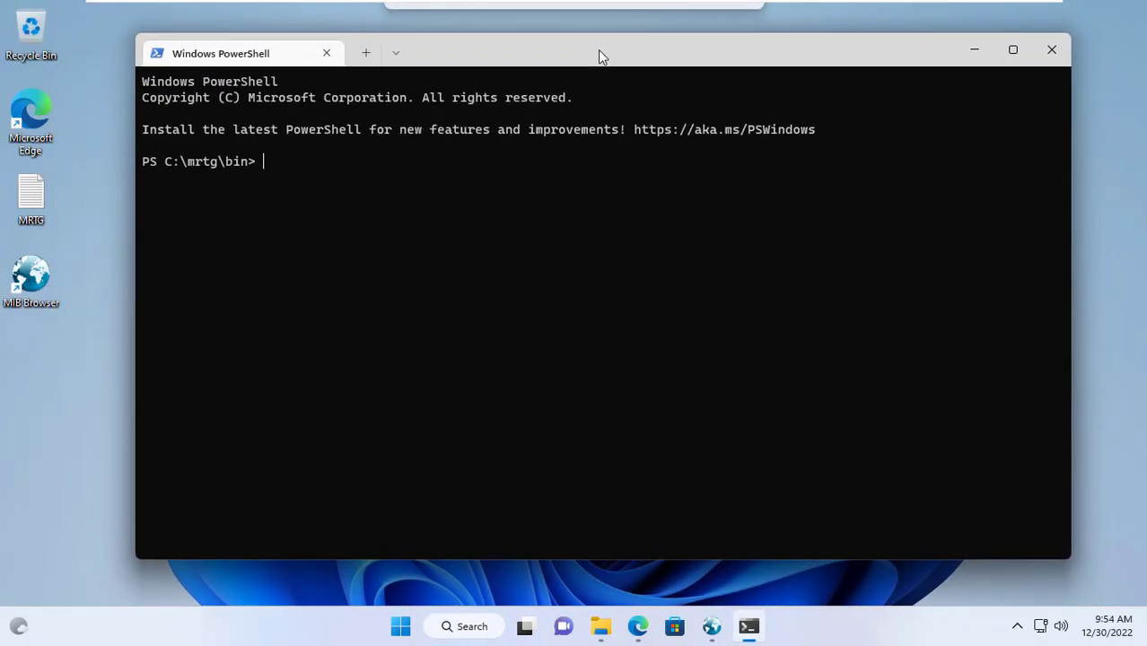
{"action": "type", "text": "perl mrtg mrtg.cfg"}
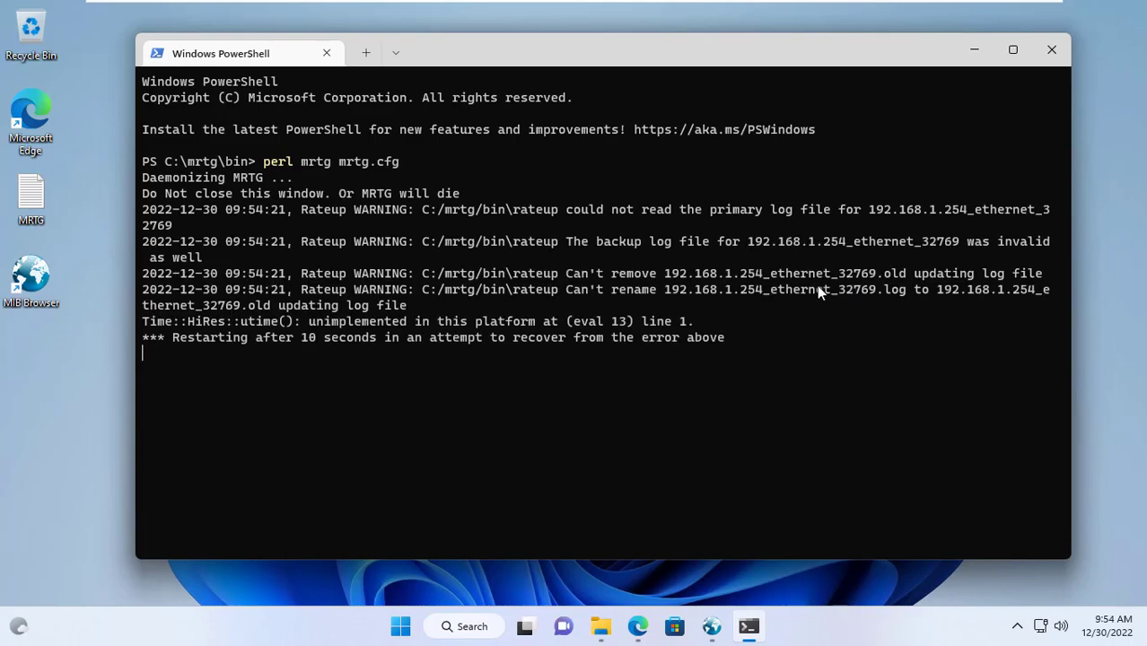
Step: Browse to C:\www\mrtg and show its files in List view
{"action": "left_click", "coordinate": [970, 51]}
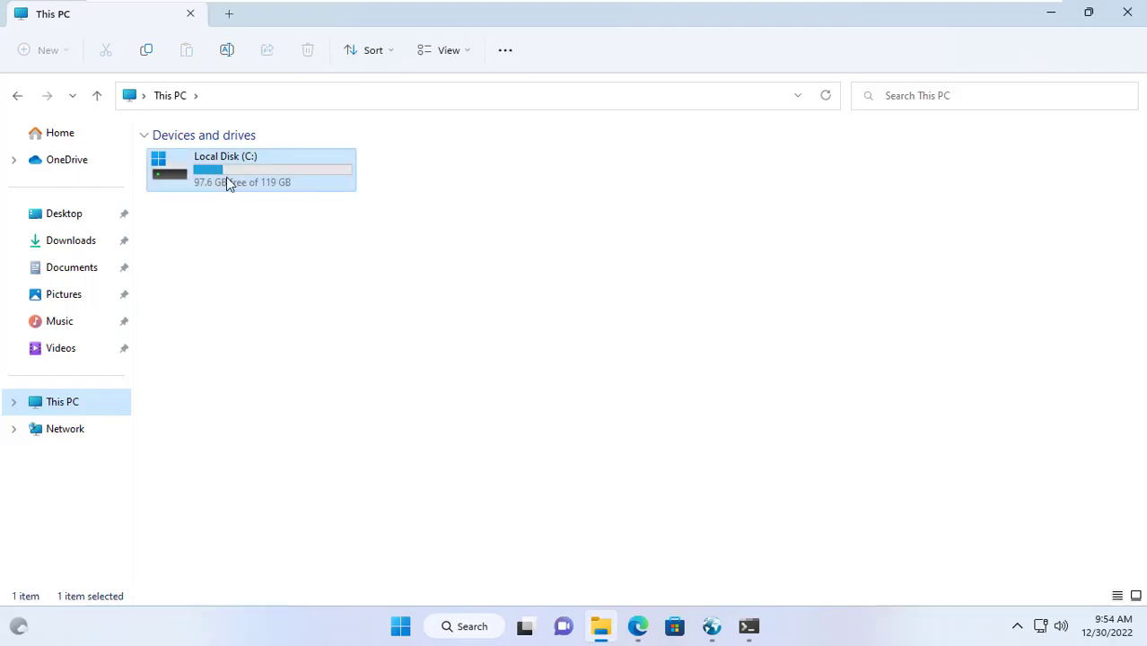
{"action": "double_click", "coordinate": [226, 179]}
{"action": "double_click", "coordinate": [189, 318]}
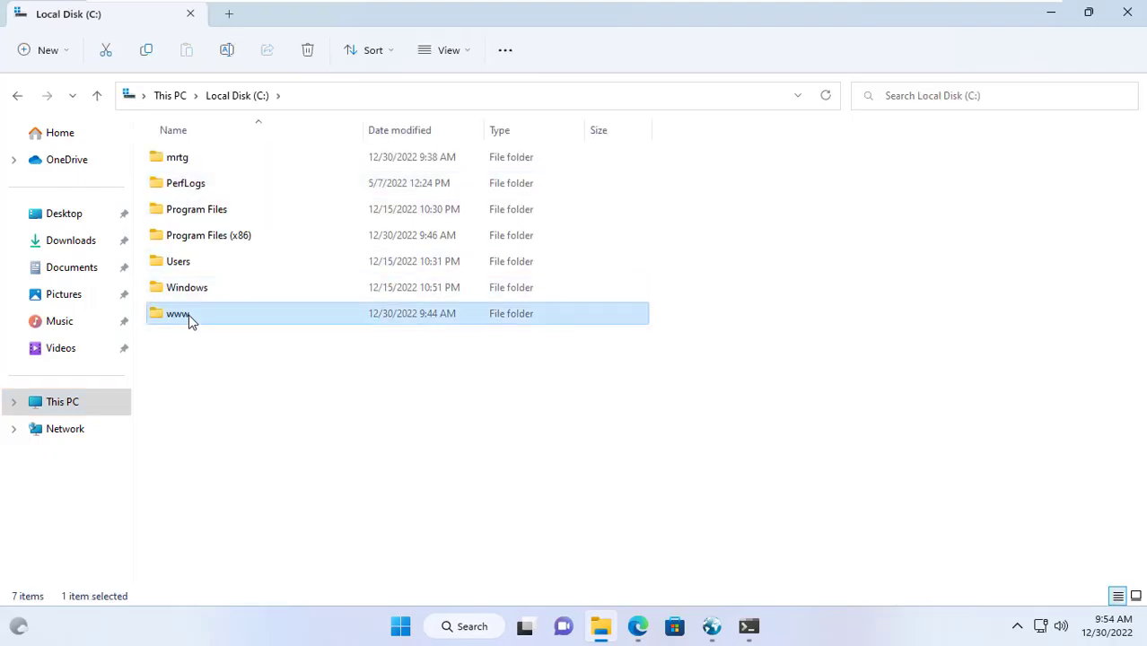
{"action": "double_click", "coordinate": [181, 168]}
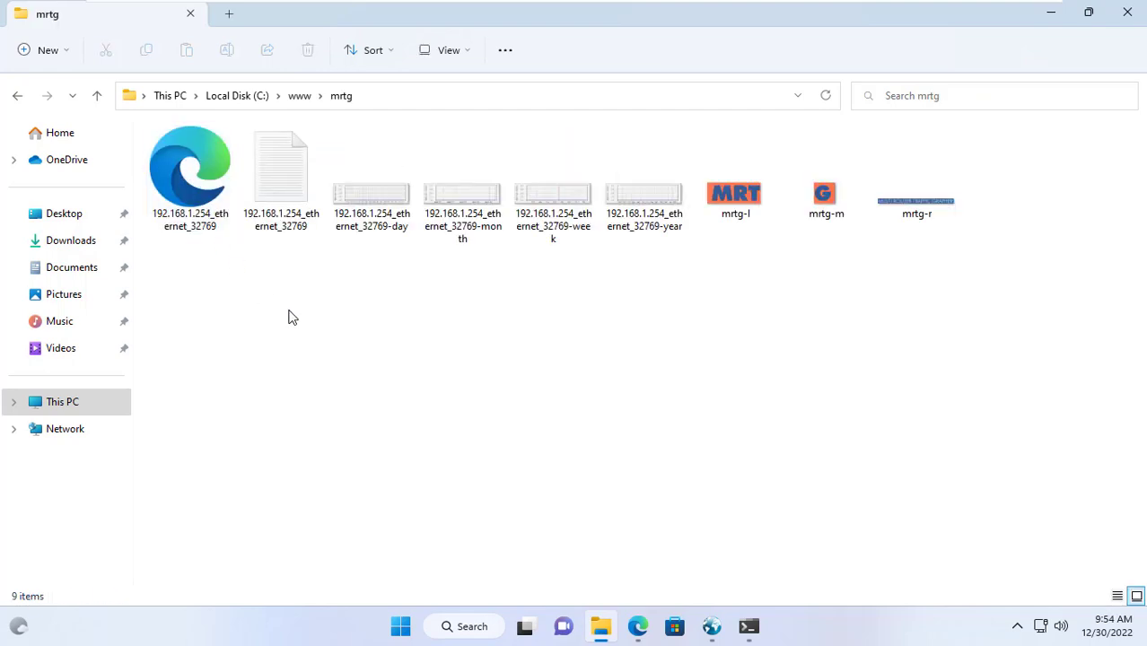
{"action": "left_click", "coordinate": [468, 55]}
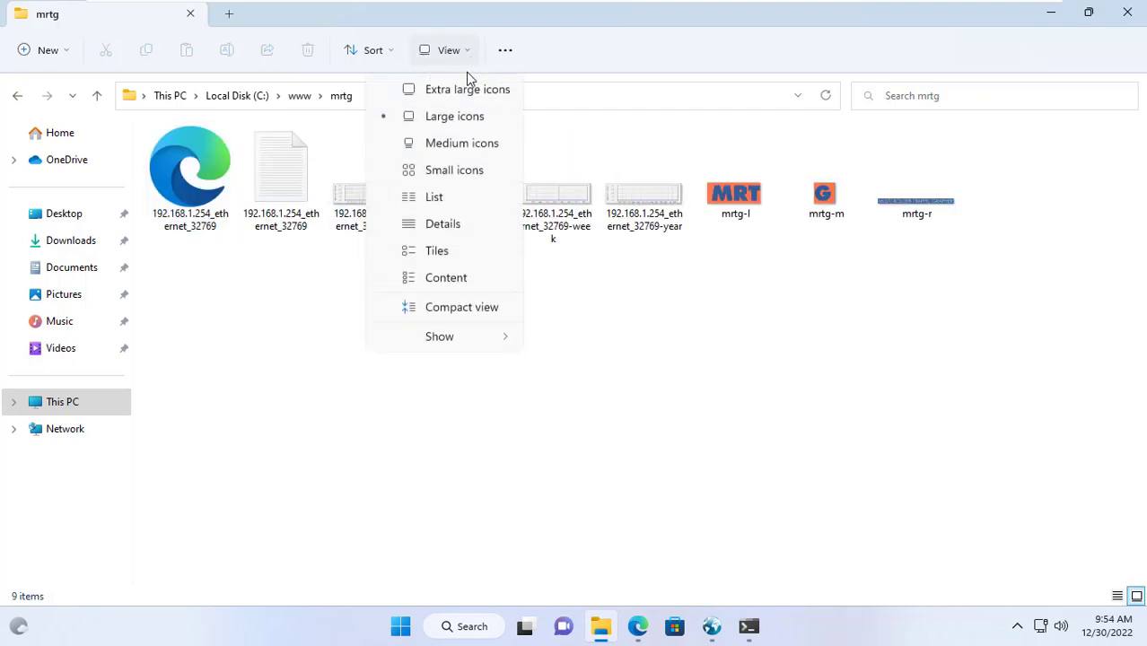
{"action": "left_click", "coordinate": [464, 201]}
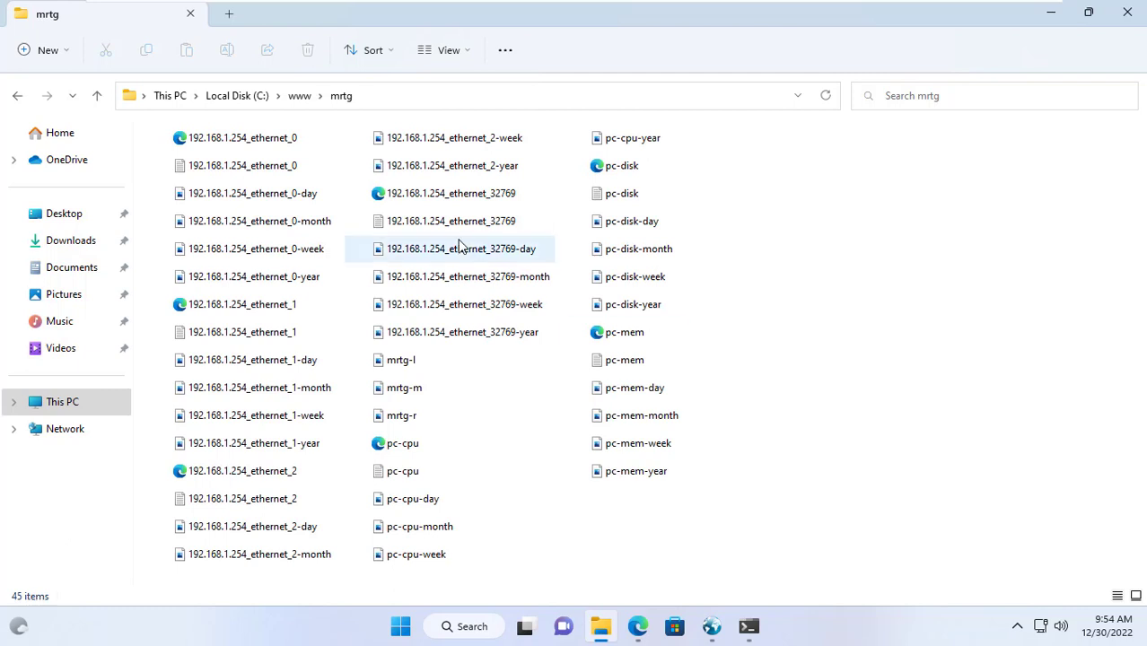
Step: Point out the ethernet_32769, pc-cpu, pc-disk and pc-mem graph pages
{"action": "left_click", "coordinate": [380, 196]}
{"action": "left_click", "coordinate": [431, 449]}
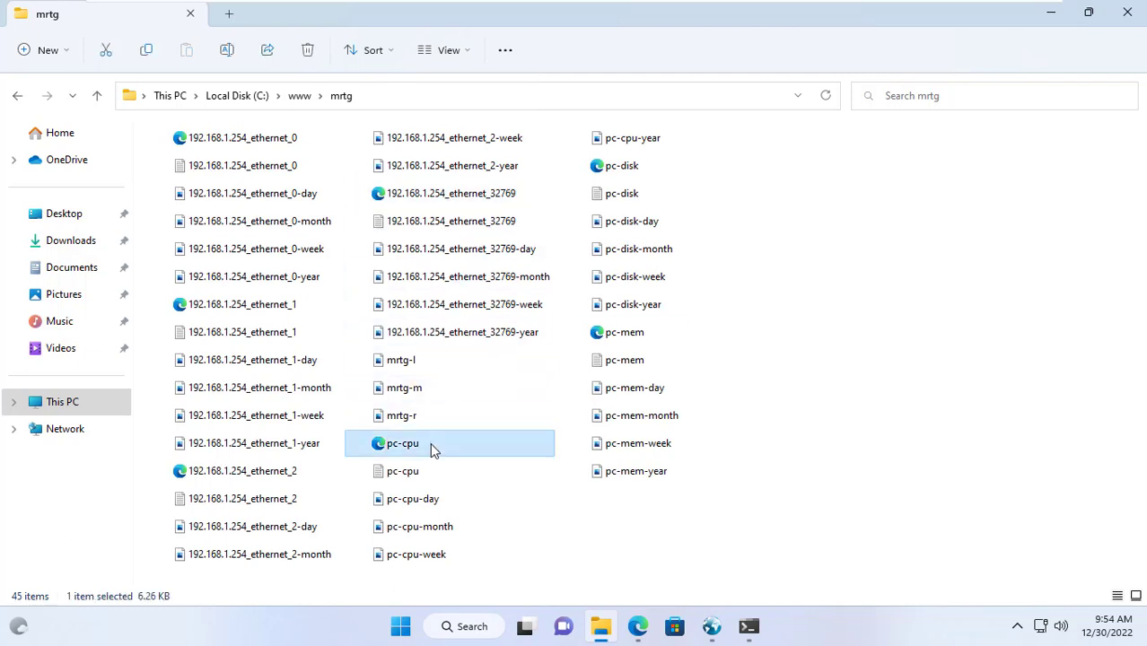
{"action": "left_click", "coordinate": [633, 170]}
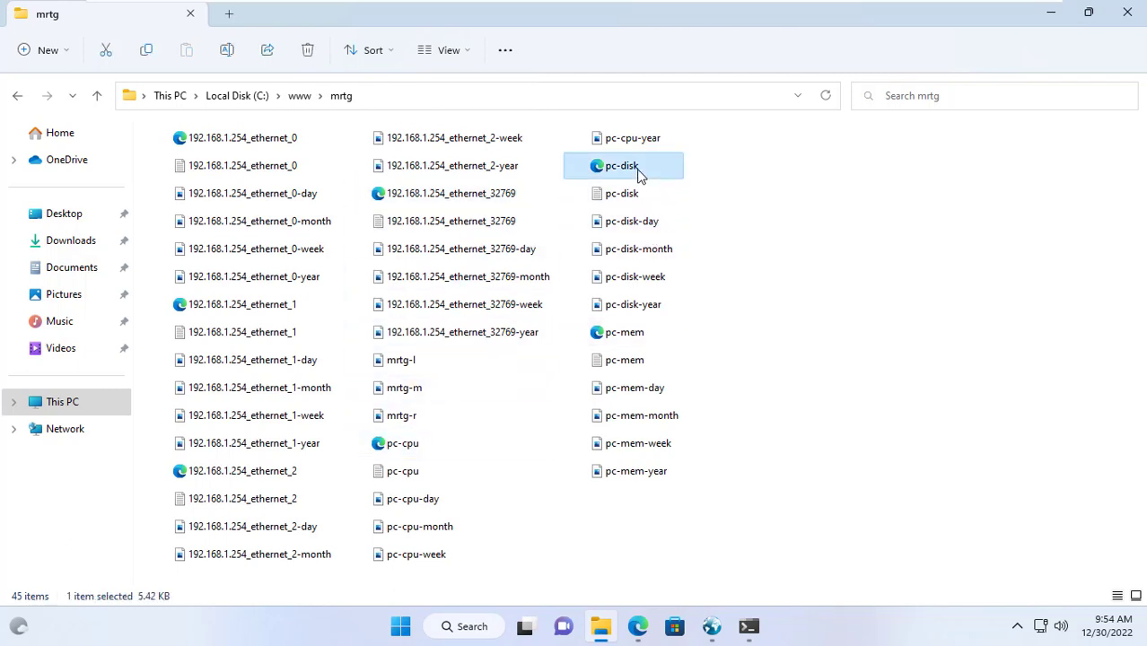
{"action": "left_click", "coordinate": [658, 337]}
Step: Open the ethernet_32769, pc-cpu, pc-disk and pc-mem pages as Edge tabs
{"action": "double_click", "coordinate": [485, 194]}
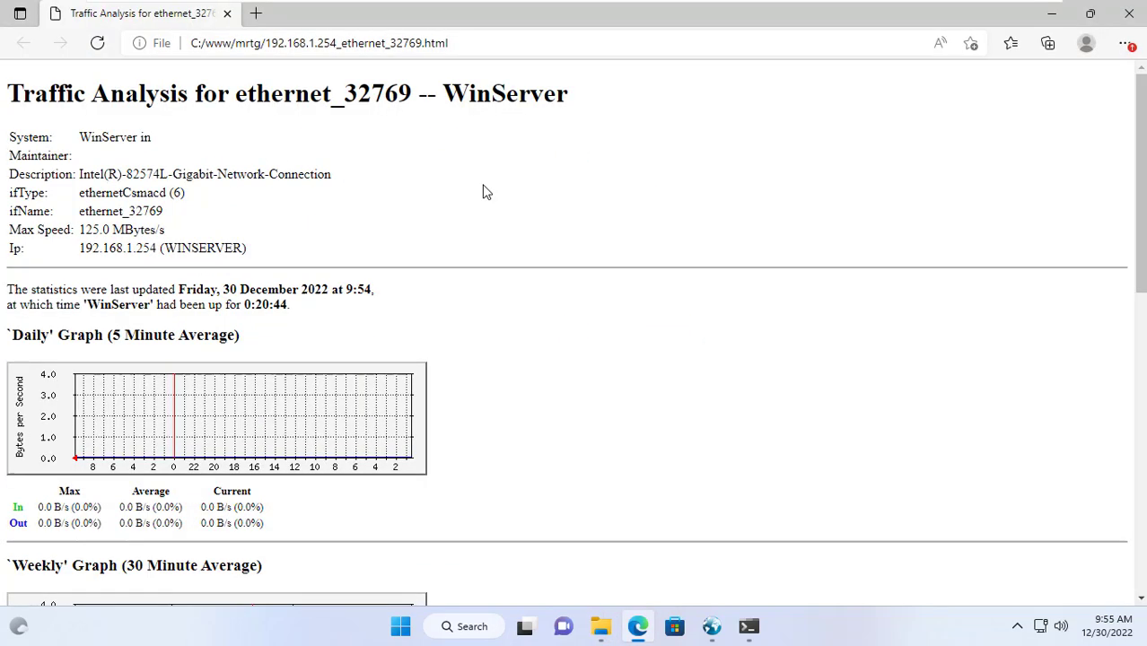
{"action": "left_click", "coordinate": [1042, 18]}
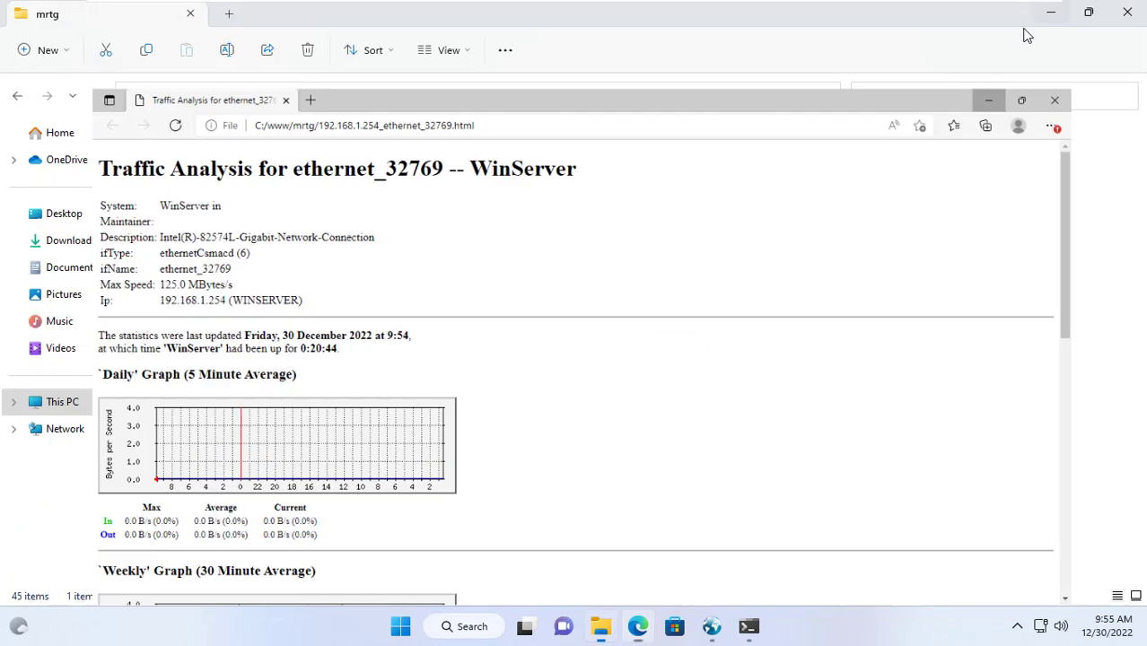
{"action": "double_click", "coordinate": [404, 443]}
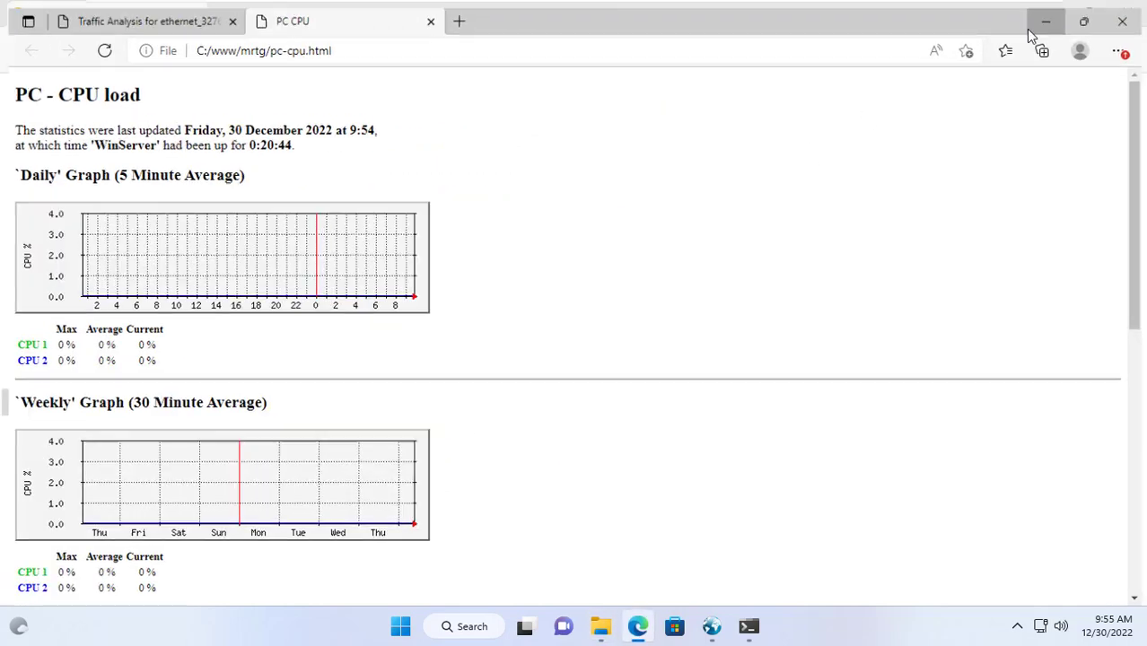
{"action": "left_click", "coordinate": [1045, 16]}
{"action": "double_click", "coordinate": [621, 166]}
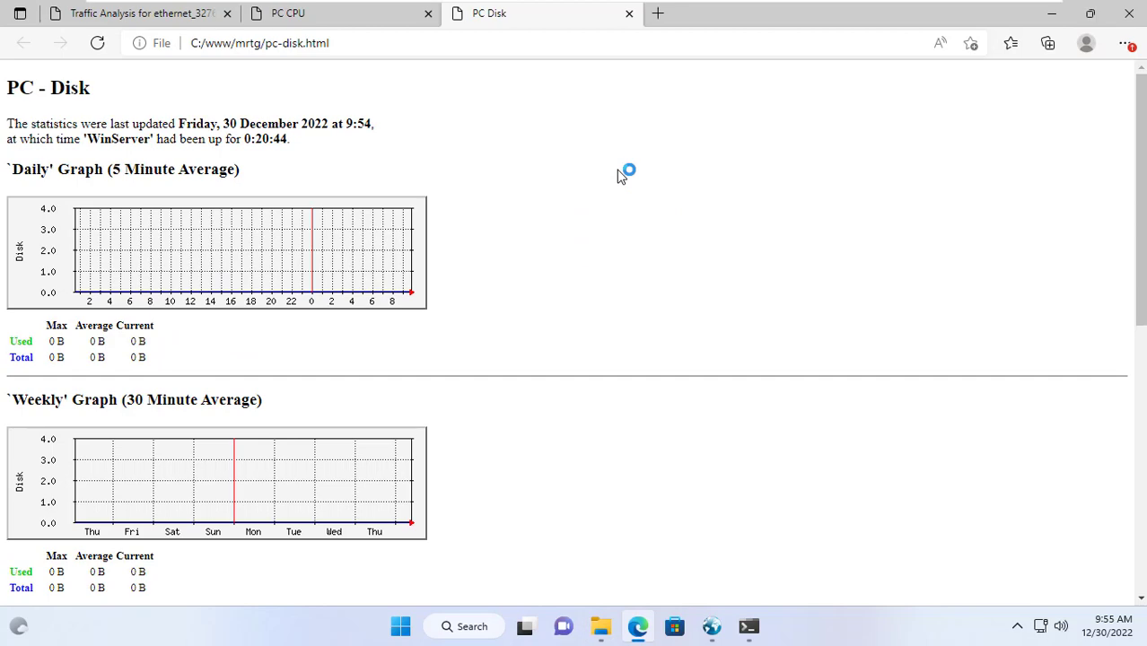
{"action": "left_click", "coordinate": [1052, 16]}
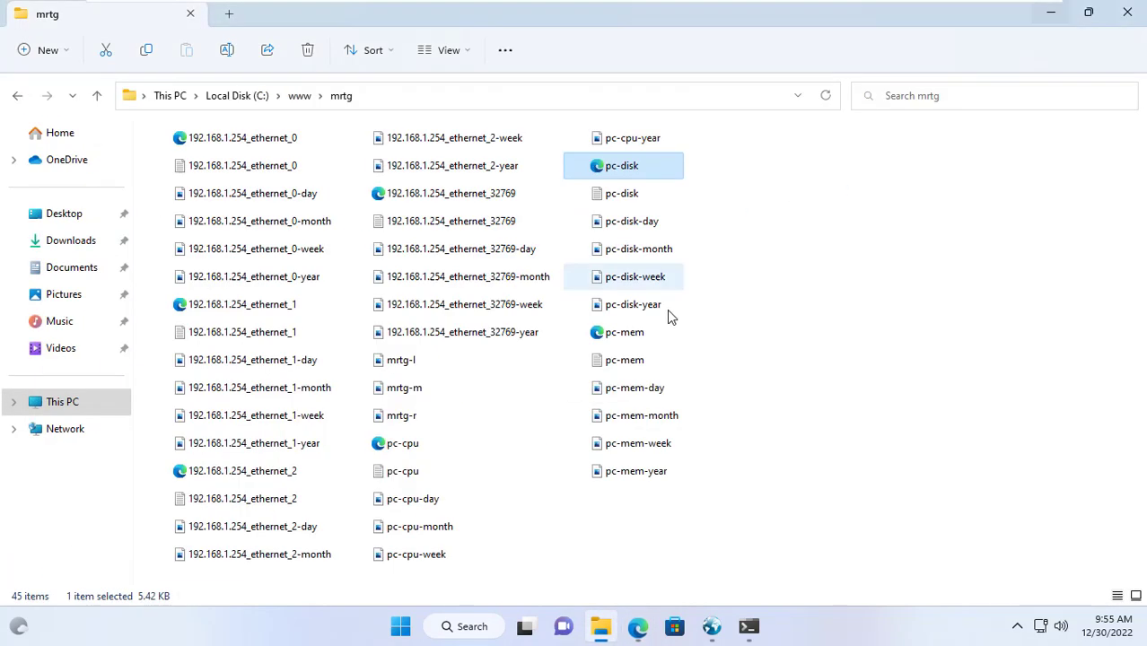
{"action": "double_click", "coordinate": [631, 340]}
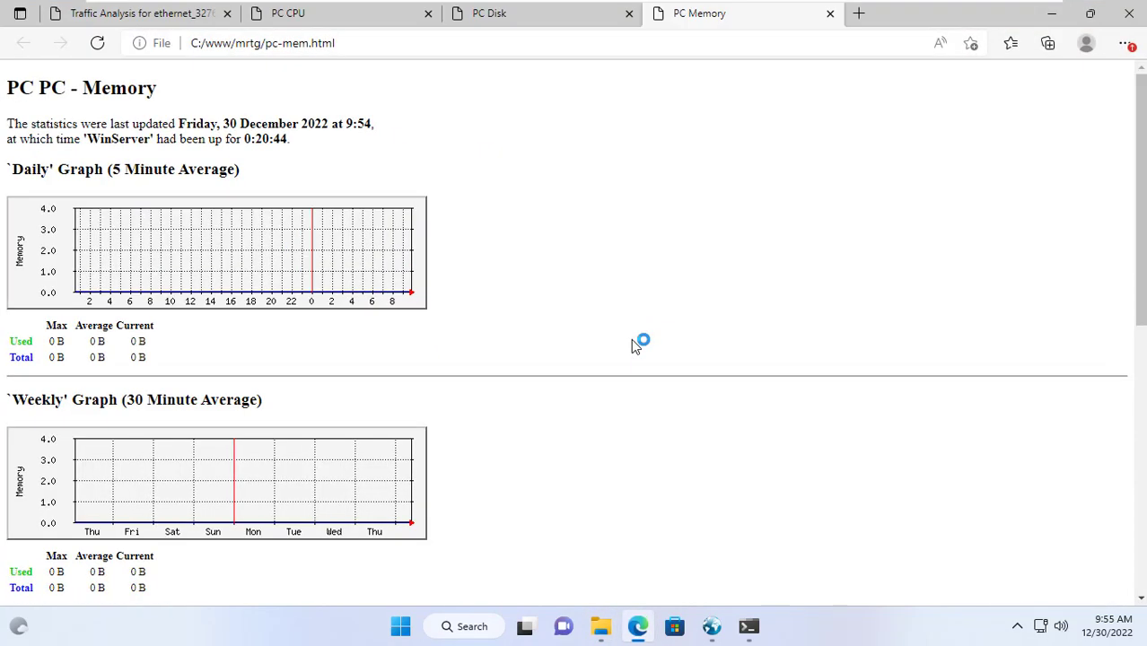
Step: Review the Traffic, PC CPU, PC Disk and PC Memory tabs, then return to the MRTG PowerShell window
{"action": "left_click", "coordinate": [175, 16]}
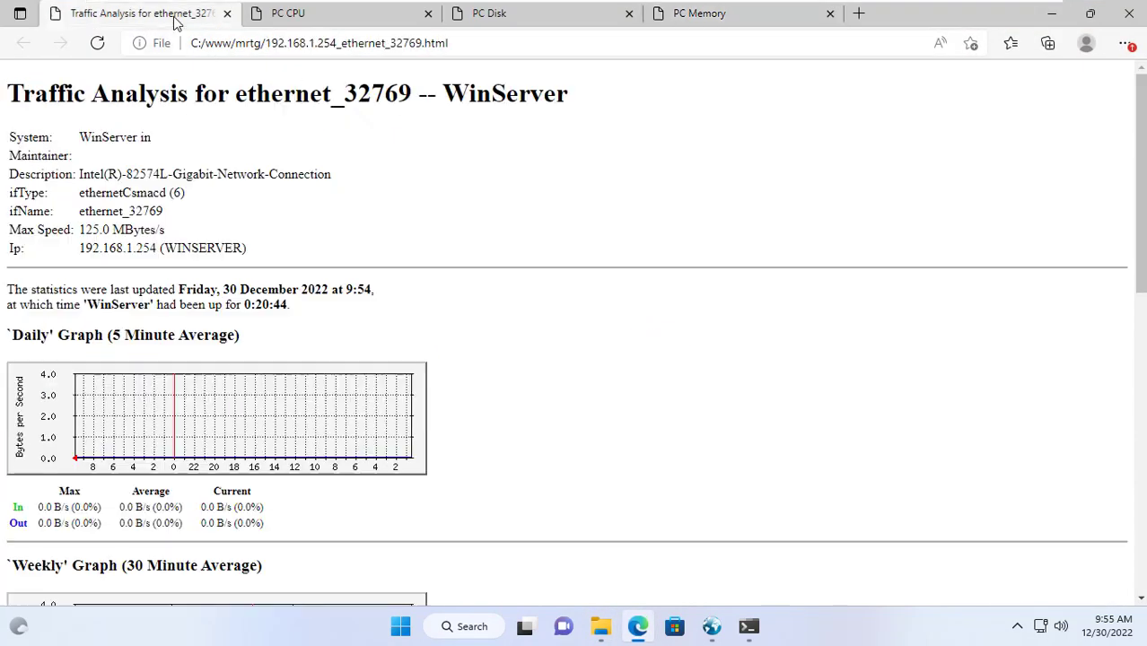
{"action": "left_click", "coordinate": [308, 16]}
{"action": "left_click", "coordinate": [494, 16]}
{"action": "left_click", "coordinate": [689, 16]}
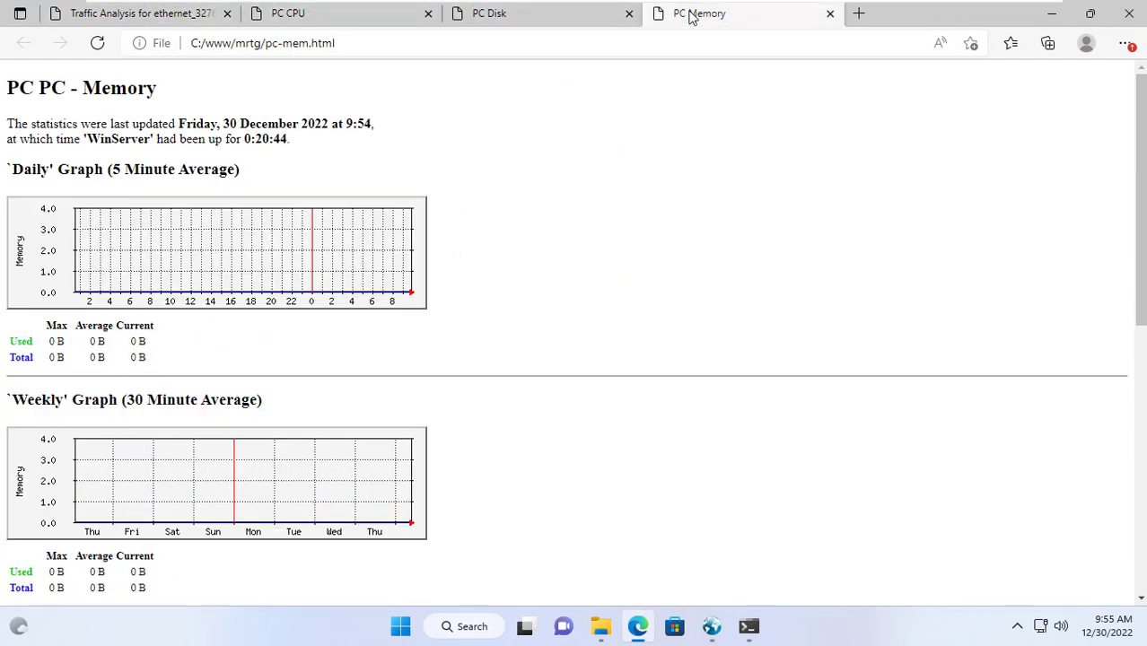
{"action": "left_click", "coordinate": [143, 14]}
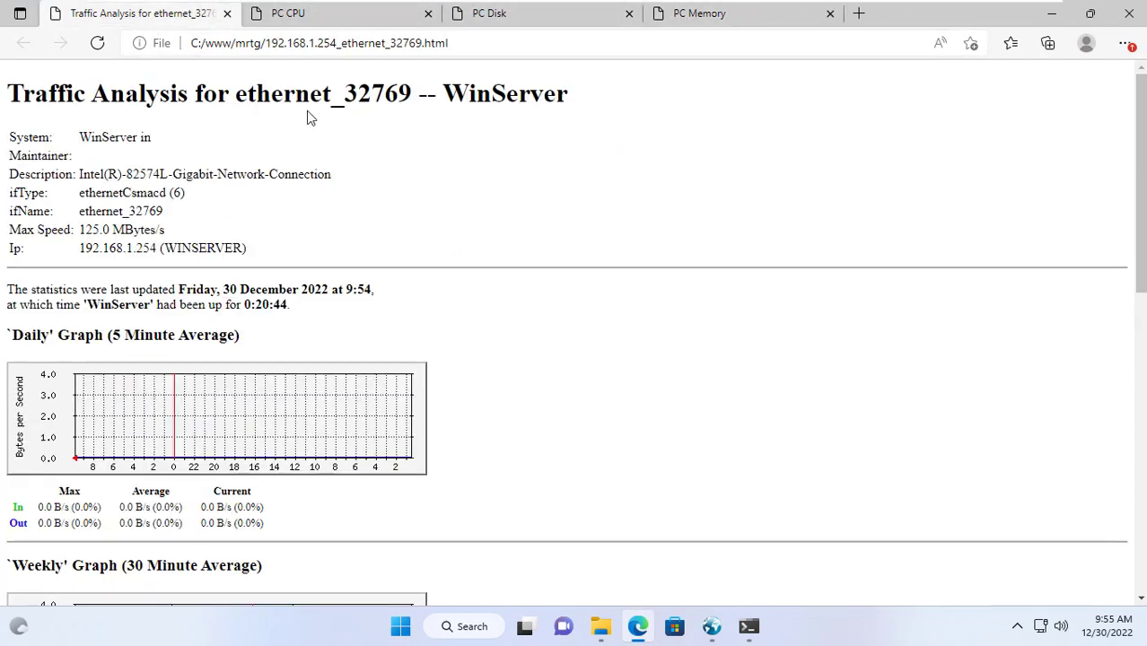
{"action": "left_click", "coordinate": [754, 626]}
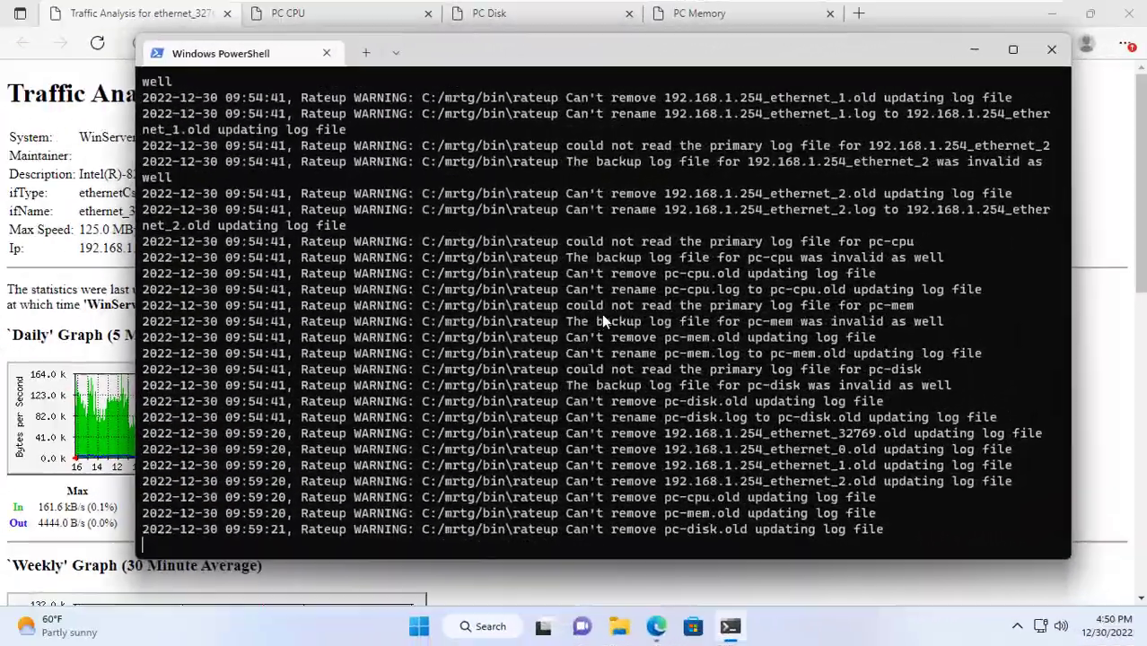
Step: Check the filled PC CPU, PC Disk, PC Memory and traffic graphs, finishing on PC CPU
{"action": "left_click", "coordinate": [974, 50]}
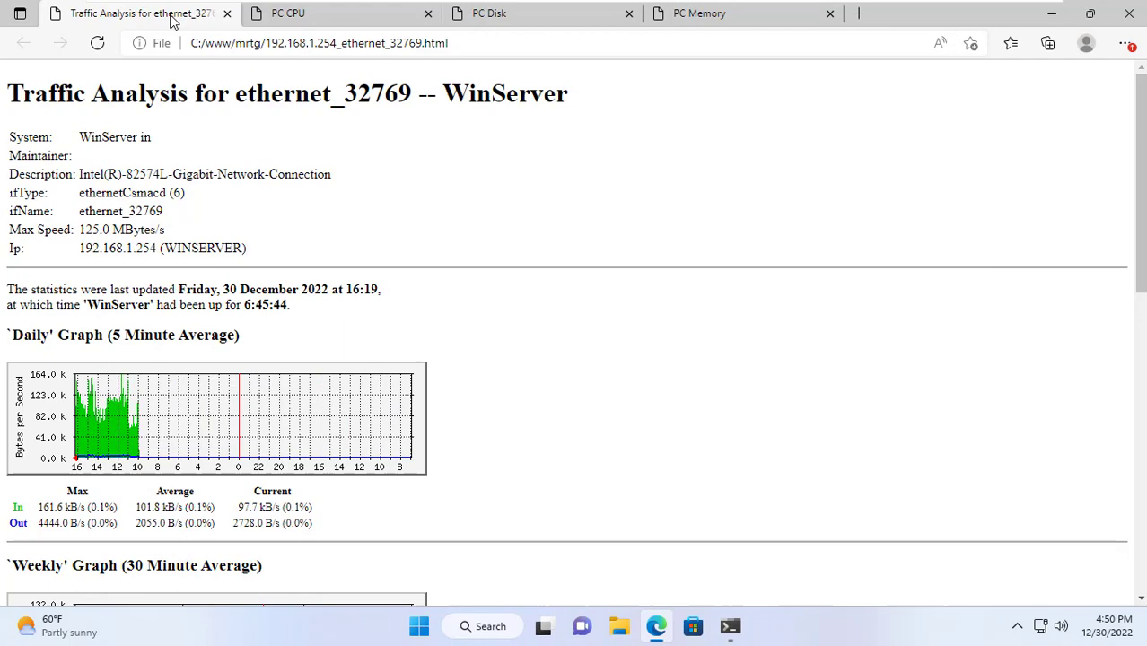
{"action": "left_click", "coordinate": [291, 18]}
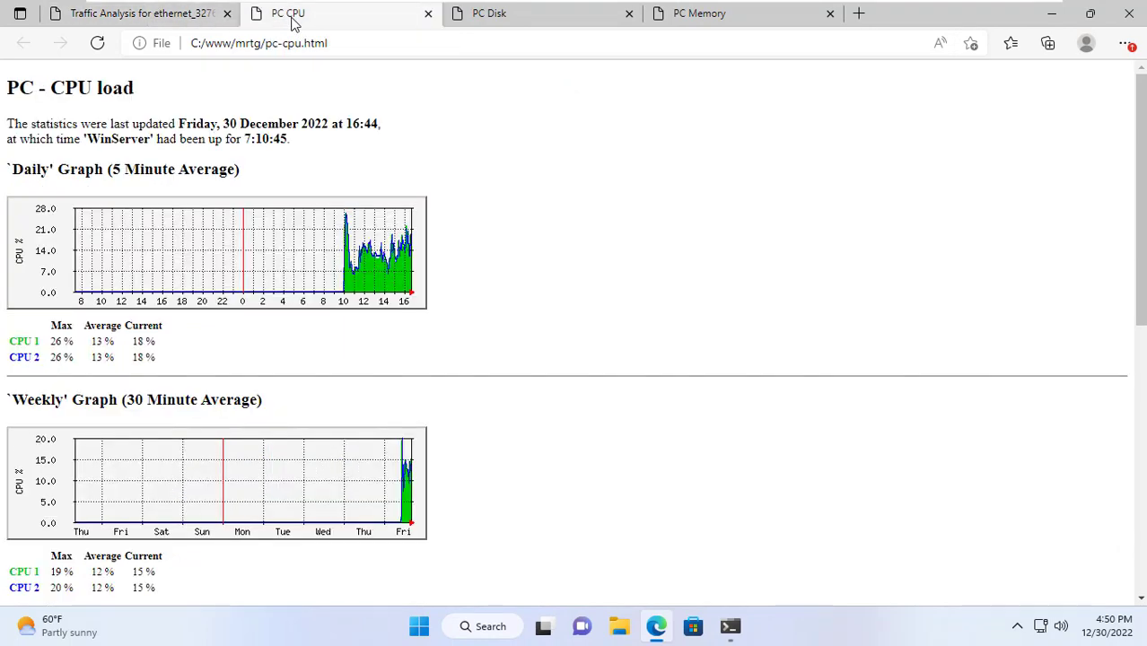
{"action": "left_click", "coordinate": [515, 20]}
{"action": "left_click", "coordinate": [776, 20]}
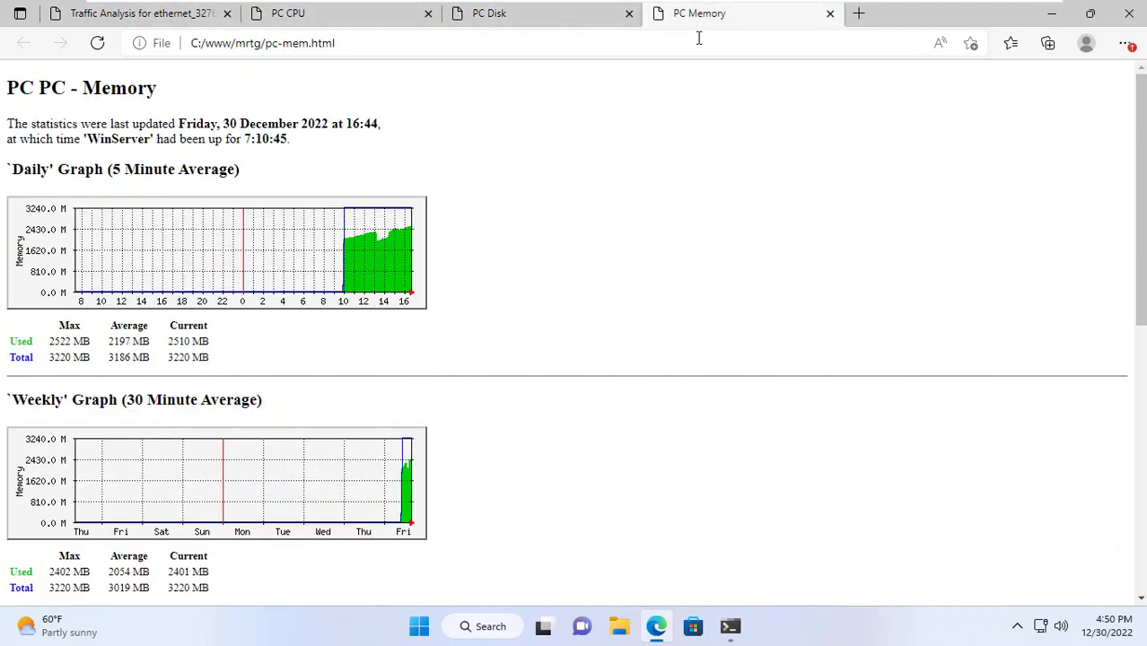
{"action": "left_click", "coordinate": [526, 10]}
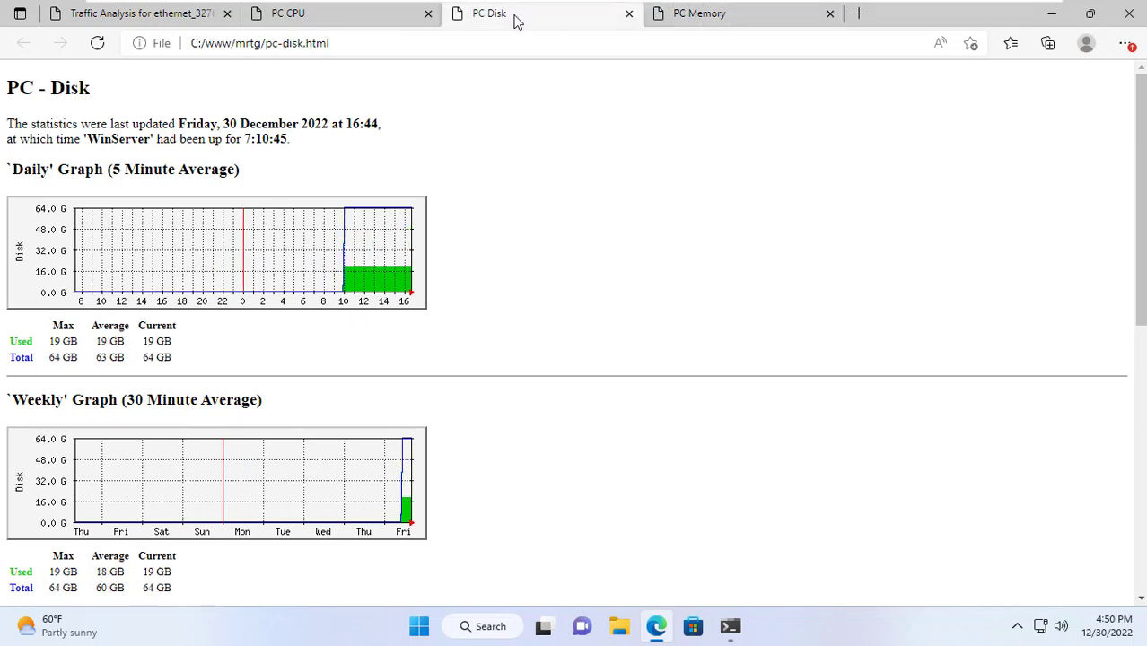
{"action": "left_click", "coordinate": [378, 23]}
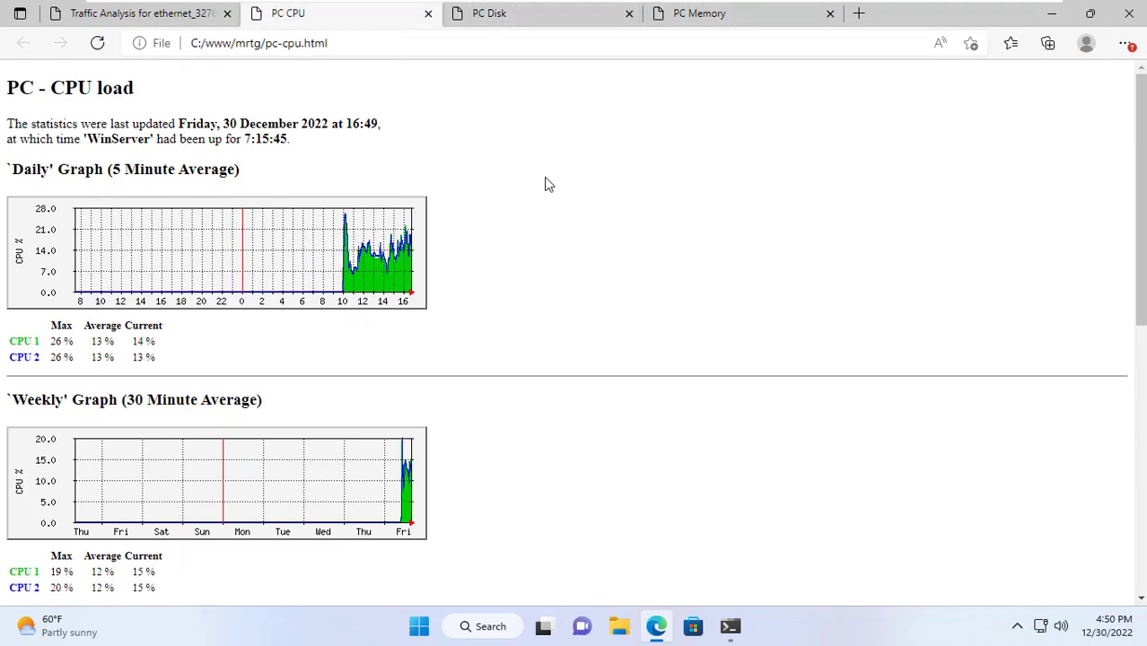
{"action": "left_click", "coordinate": [135, 23]}
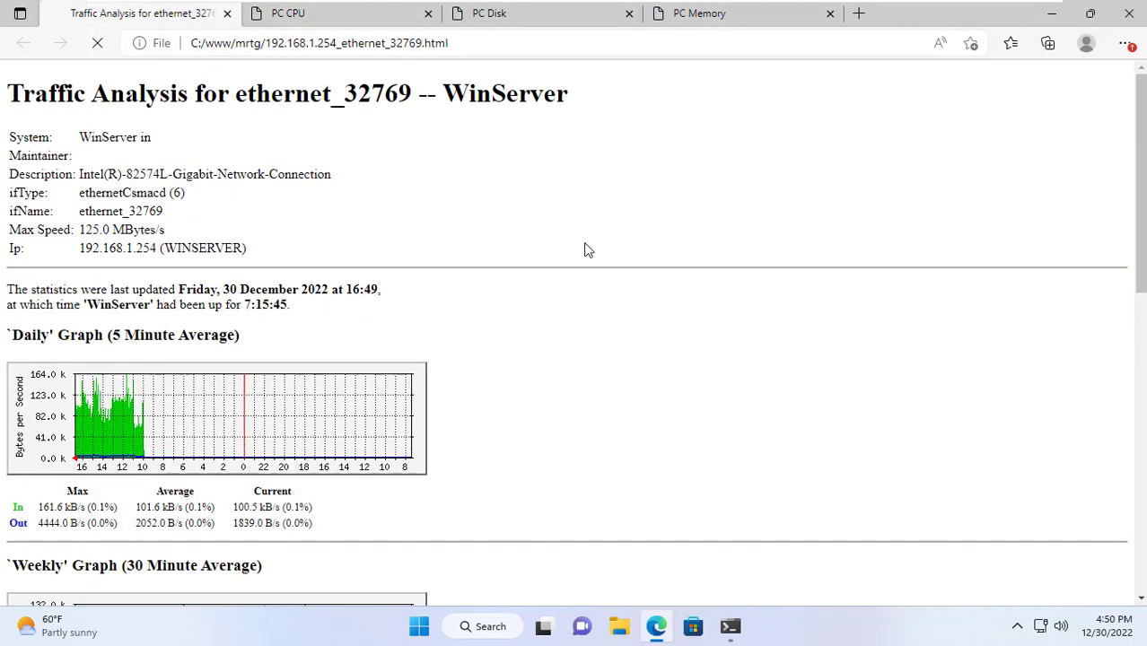
{"action": "left_click", "coordinate": [356, 22]}
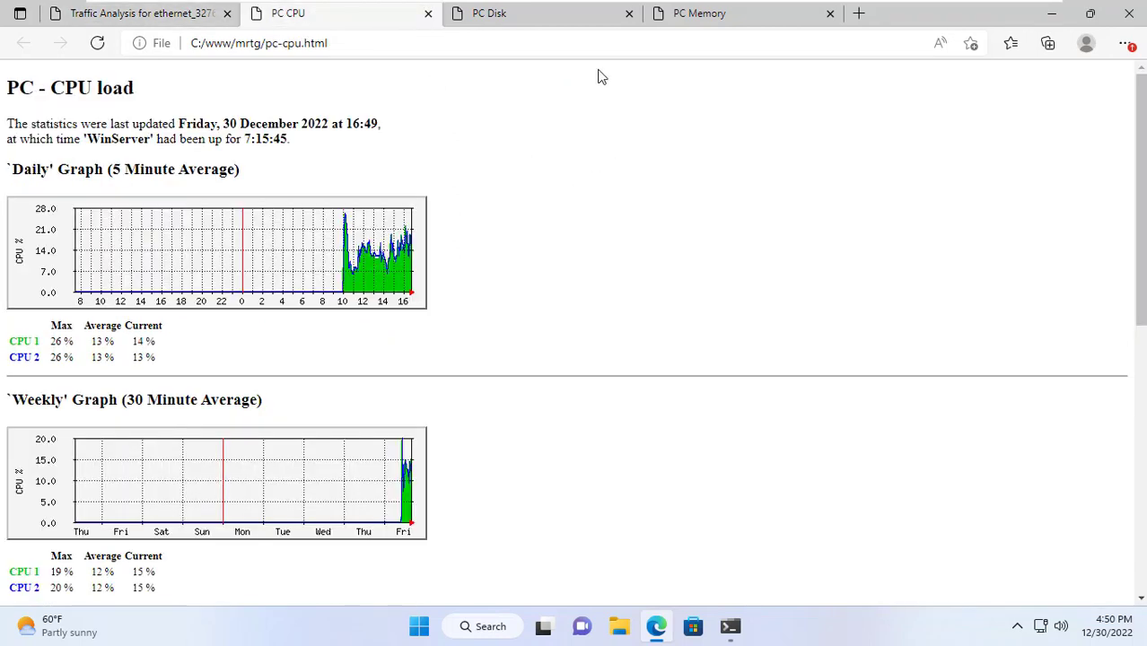